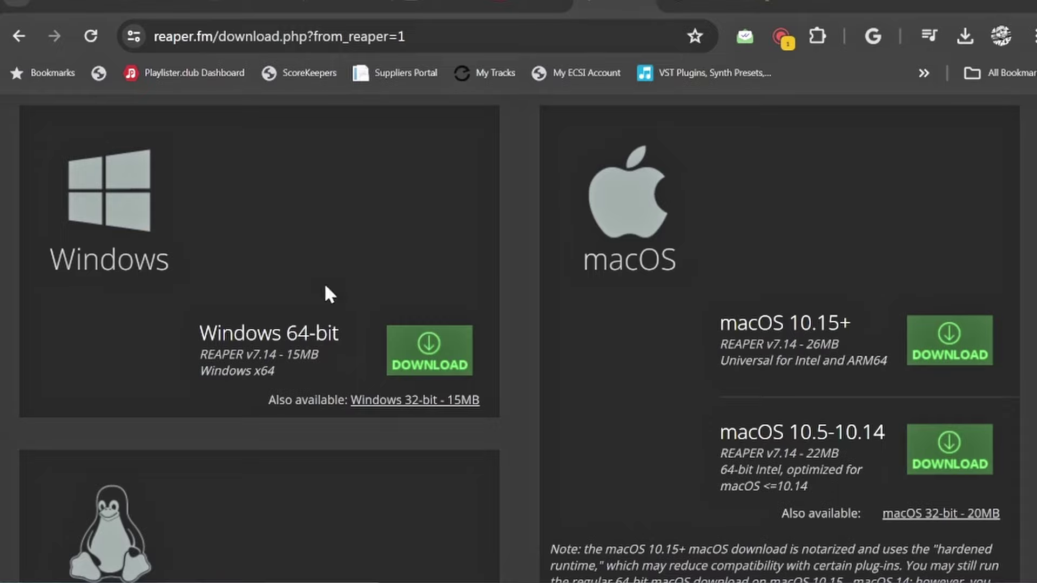
Step: Review the REAPER download options and the license prices and discount conditions on the Purchase page
scroll(495, 324, up, 10)
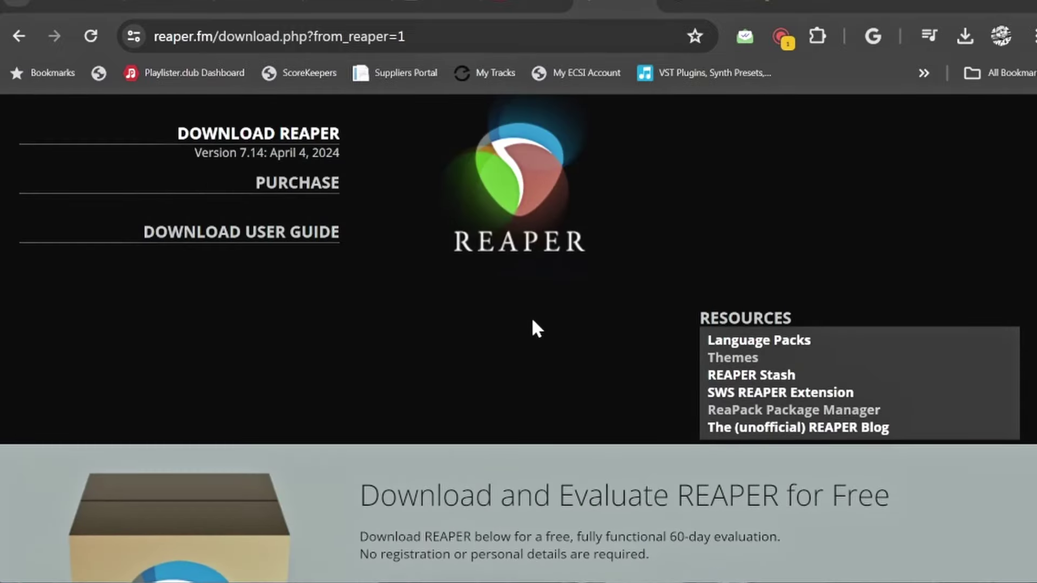
scroll(470, 291, down, 10)
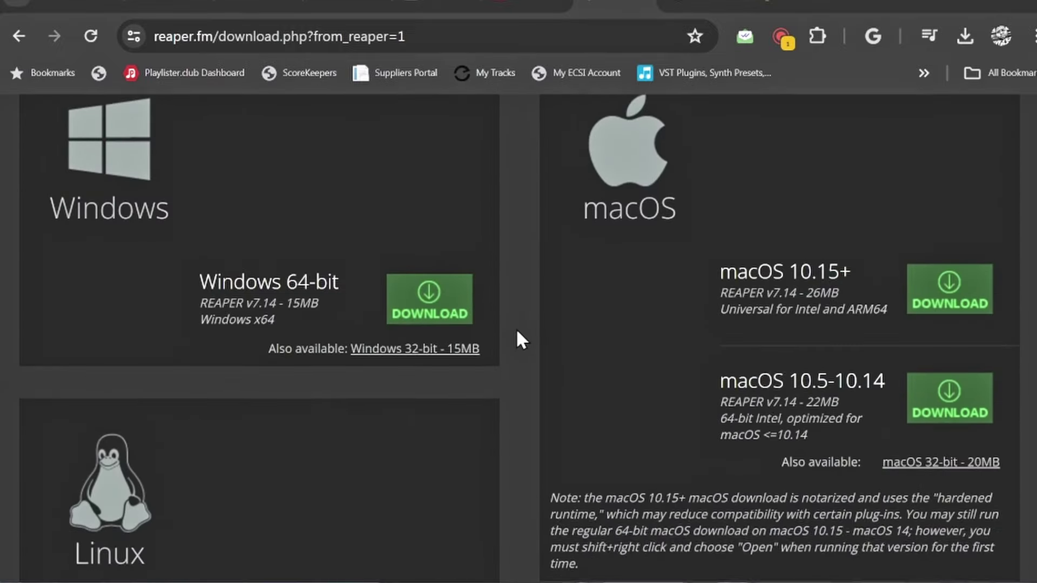
scroll(517, 335, up, 10)
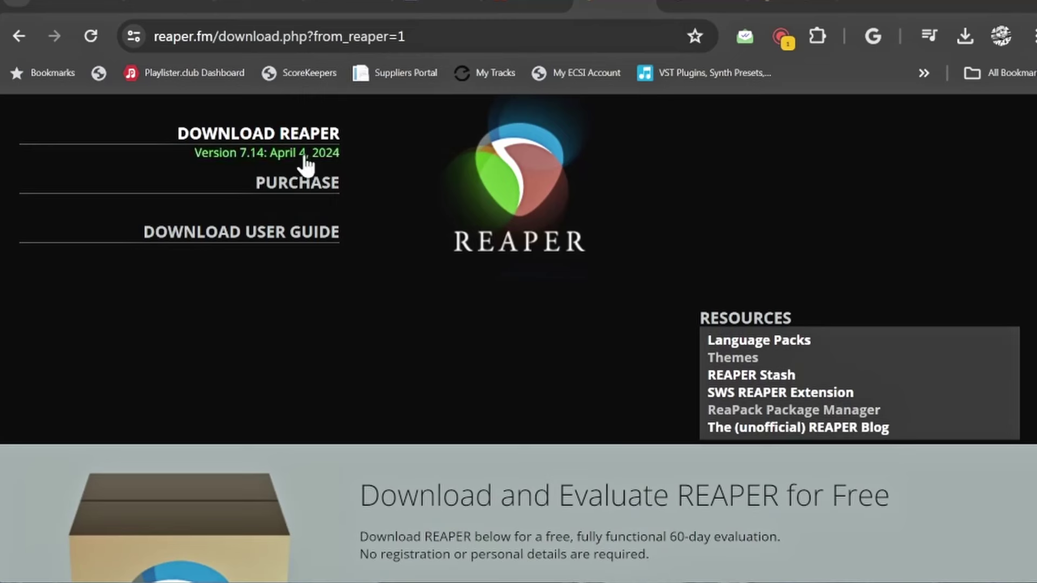
click(308, 199)
scroll(535, 362, down, 3)
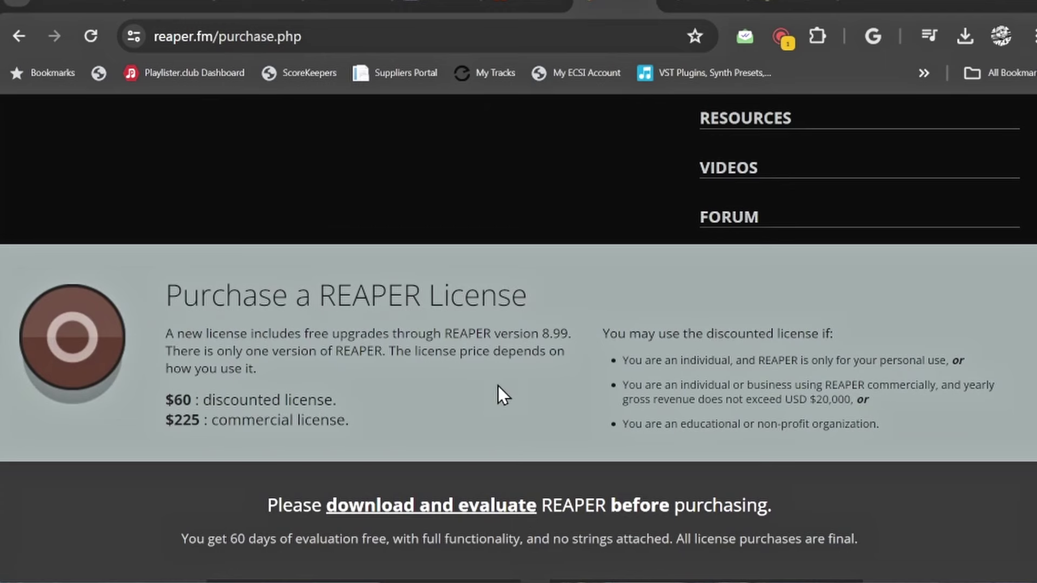
scroll(454, 363, up, 3)
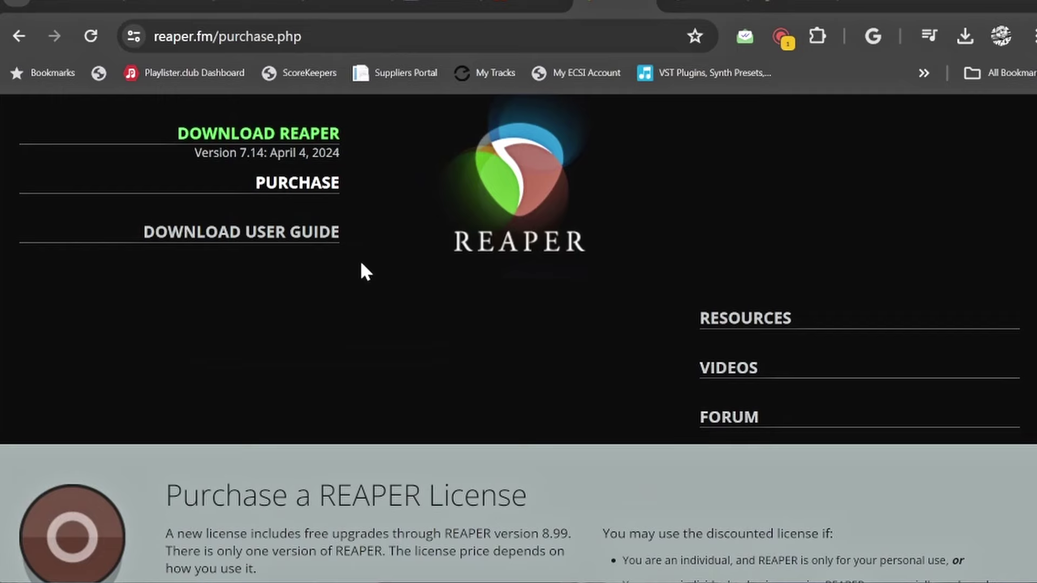
Step: Return to the REAPER download page and download the Windows 64-bit installer for v7.14
click(265, 138)
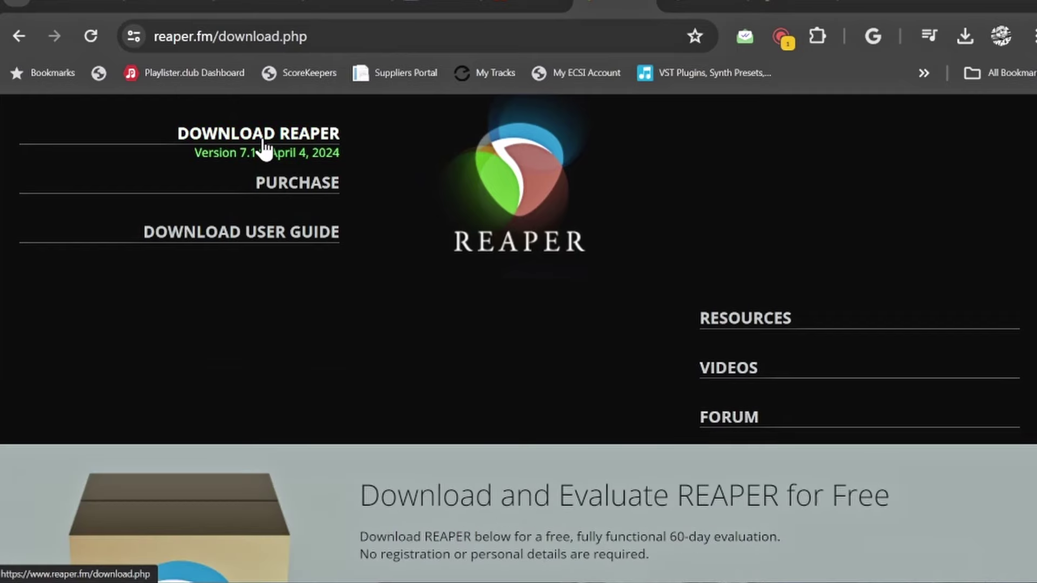
scroll(389, 362, down, 12)
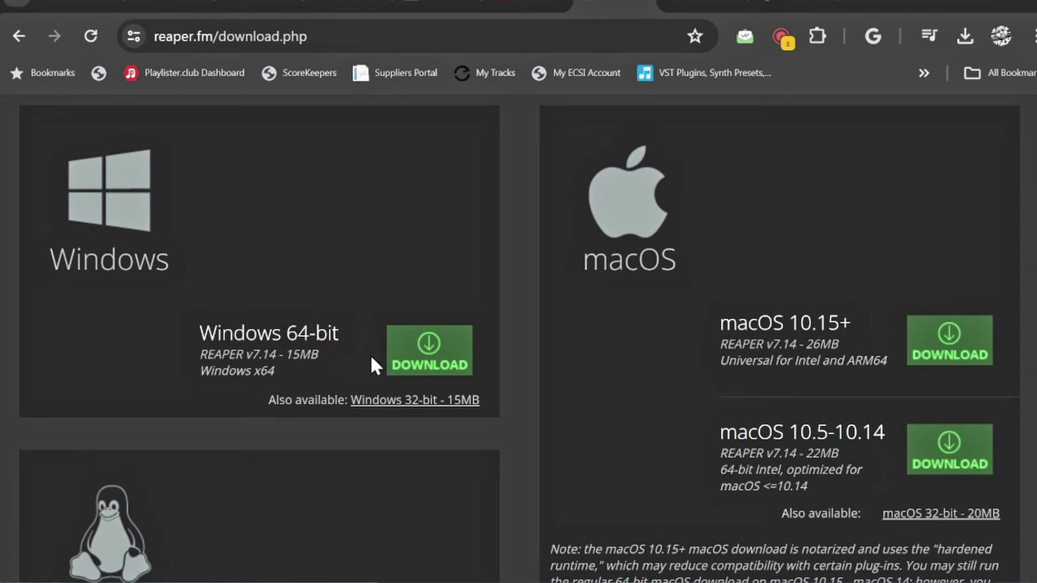
scroll(702, 300, down, 5)
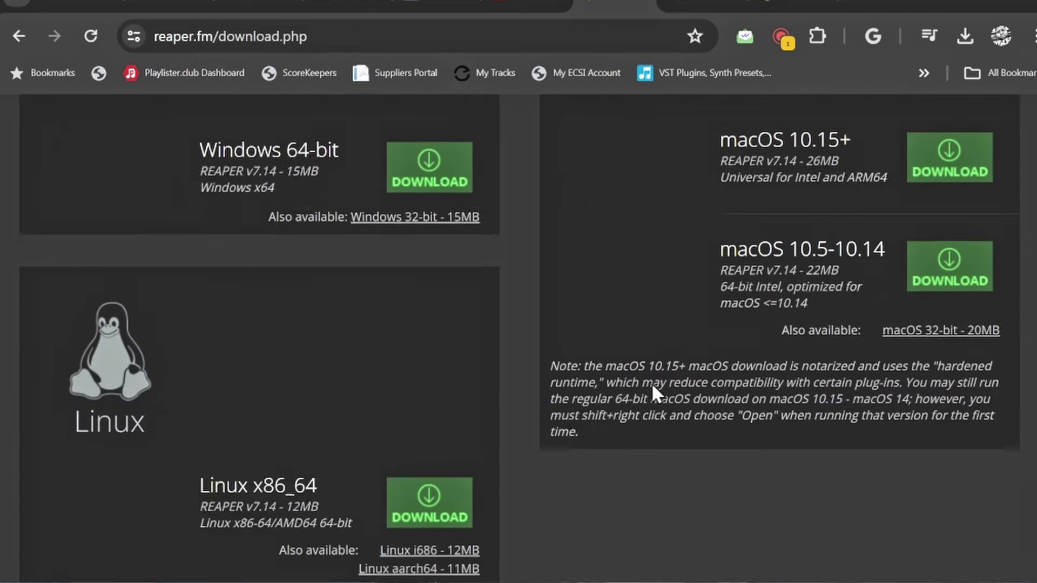
scroll(282, 343, up, 7)
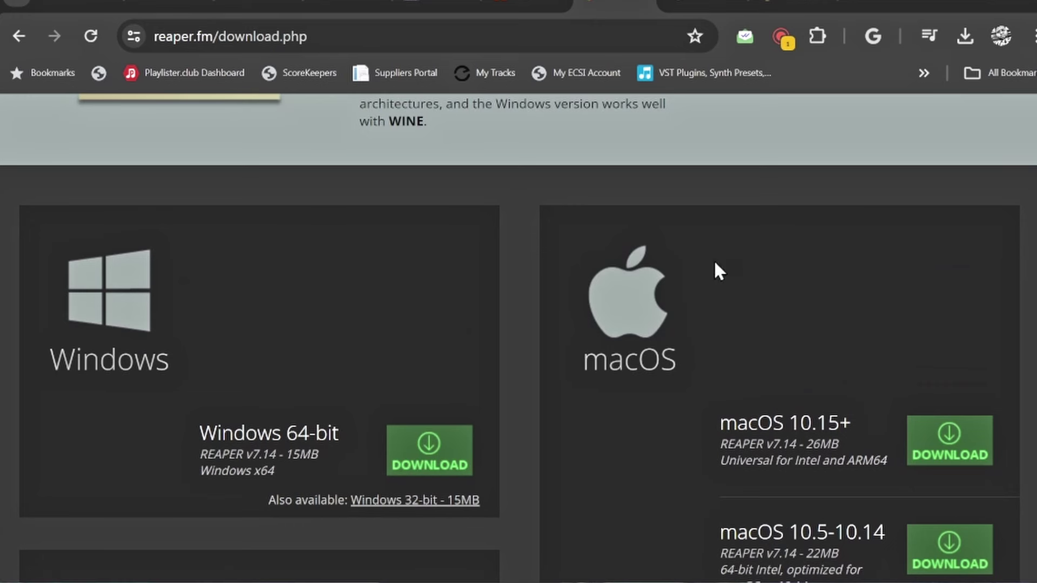
click(428, 452)
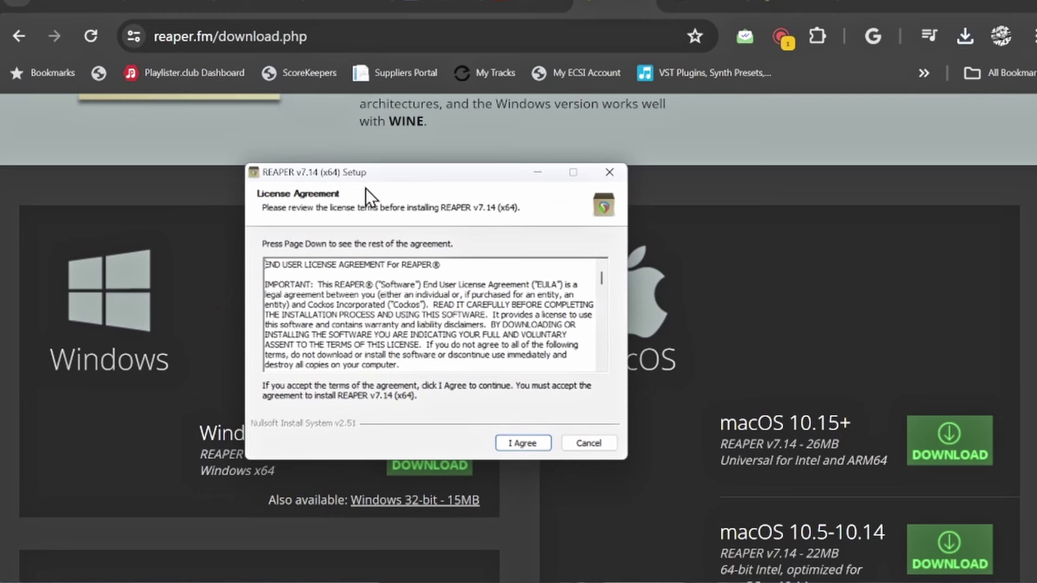
Step: Accept the license agreement and set up a portable install on the LEXAR drive in F:\Reaper Cakewalk Setup
click(523, 447)
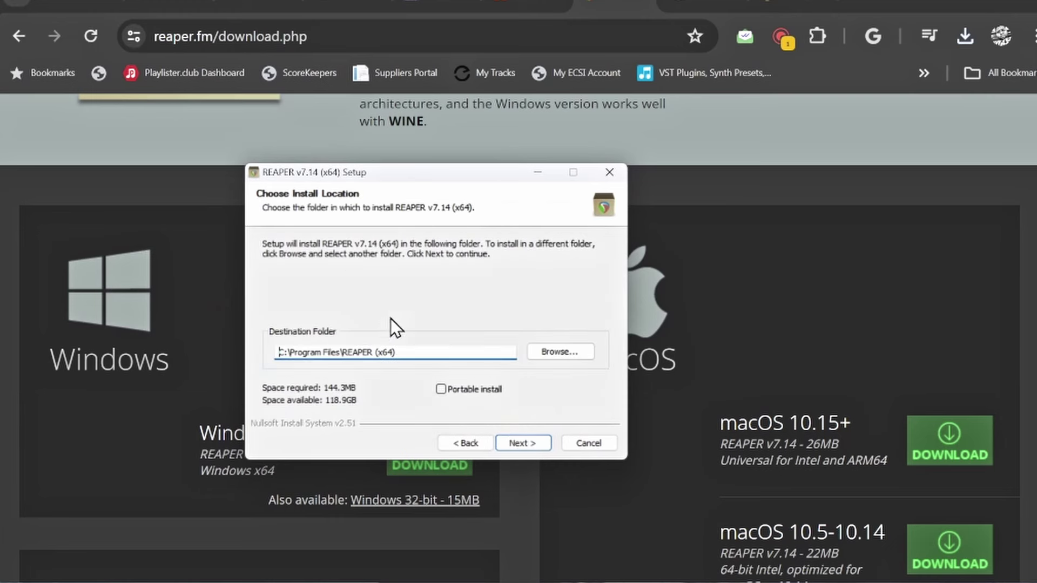
click(441, 389)
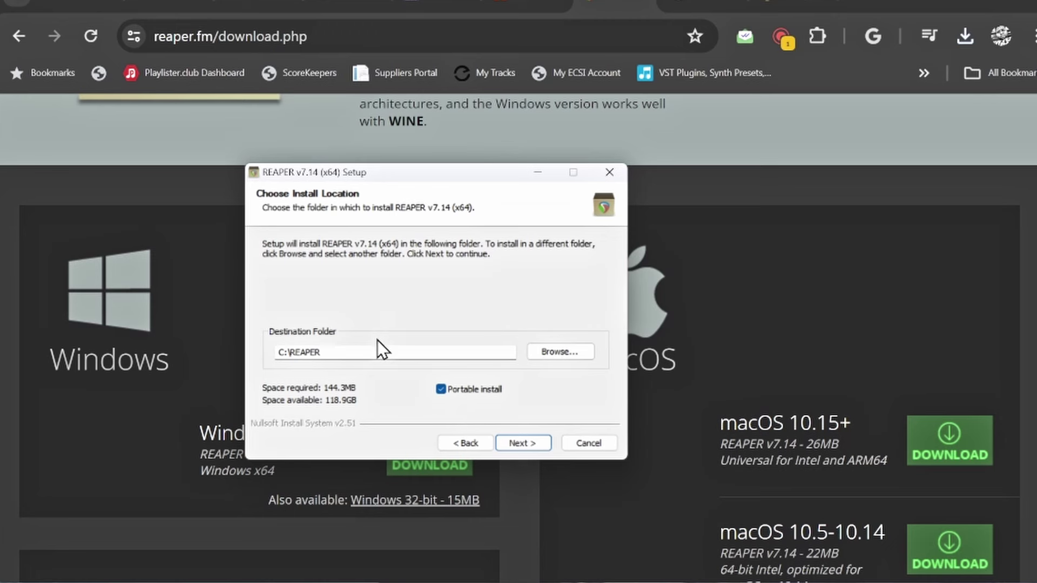
click(565, 352)
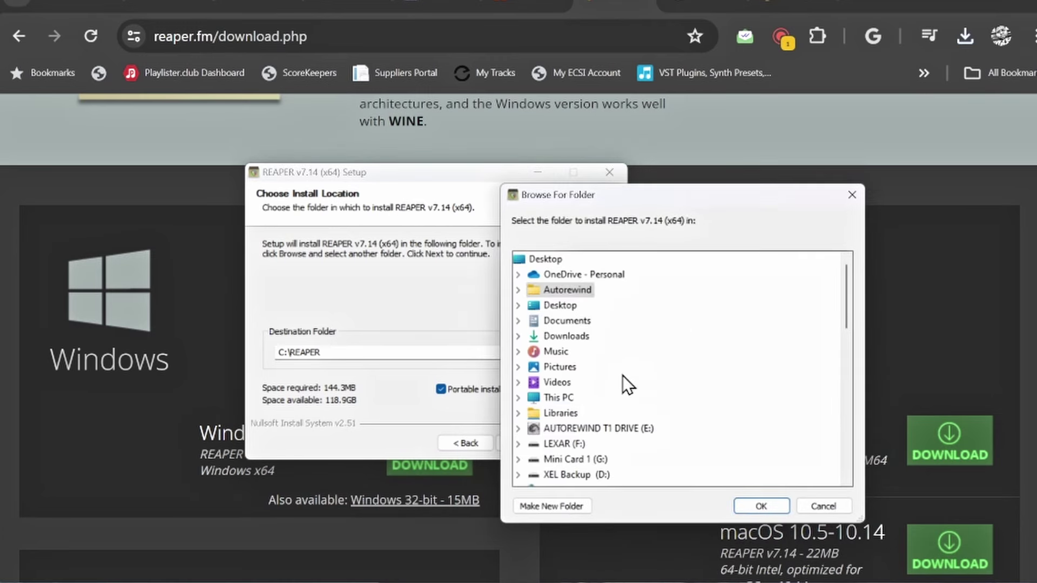
scroll(622, 375, down, 2)
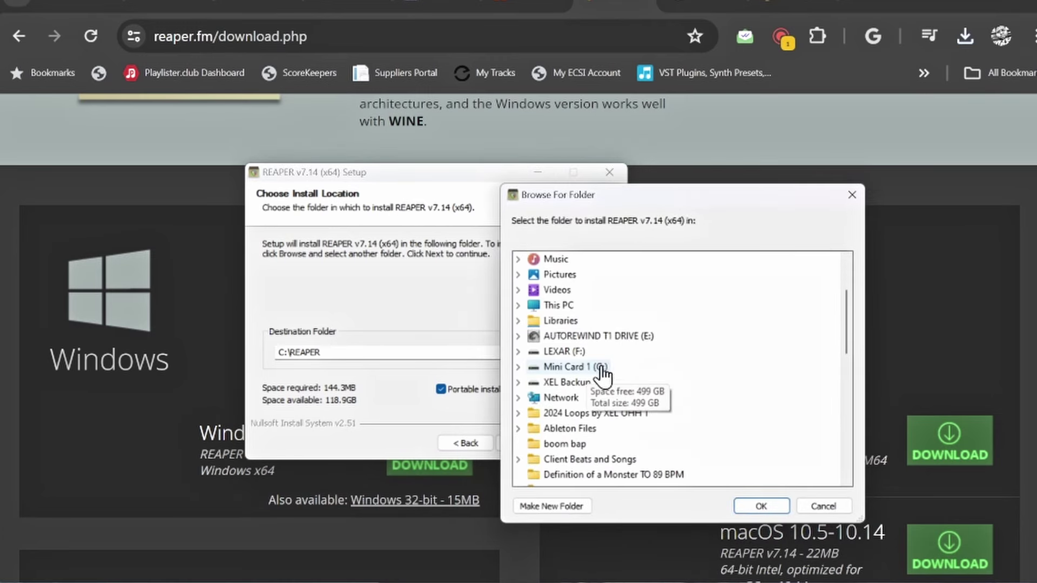
double_click(556, 352)
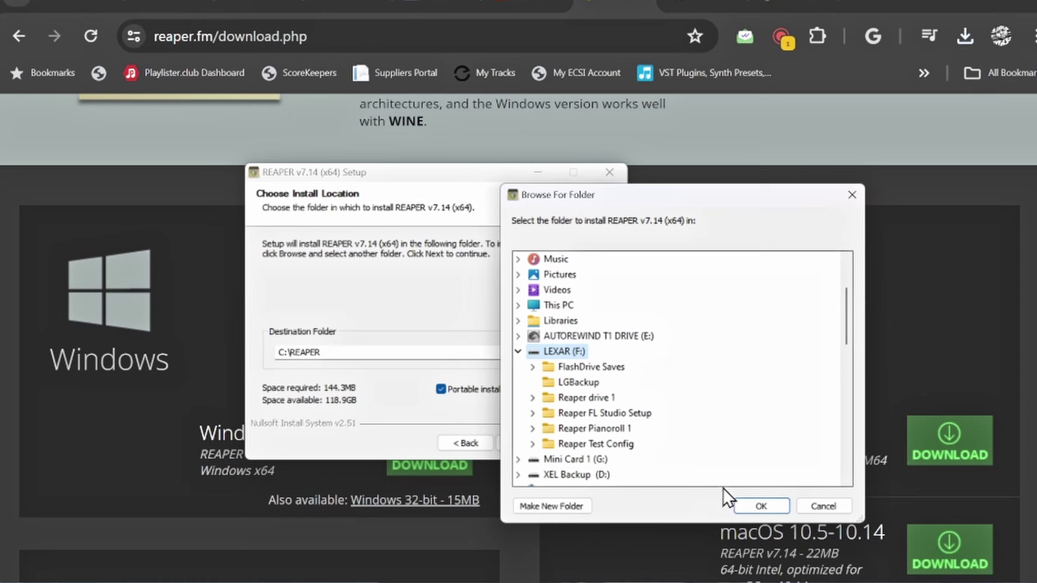
click(763, 506)
click(315, 354)
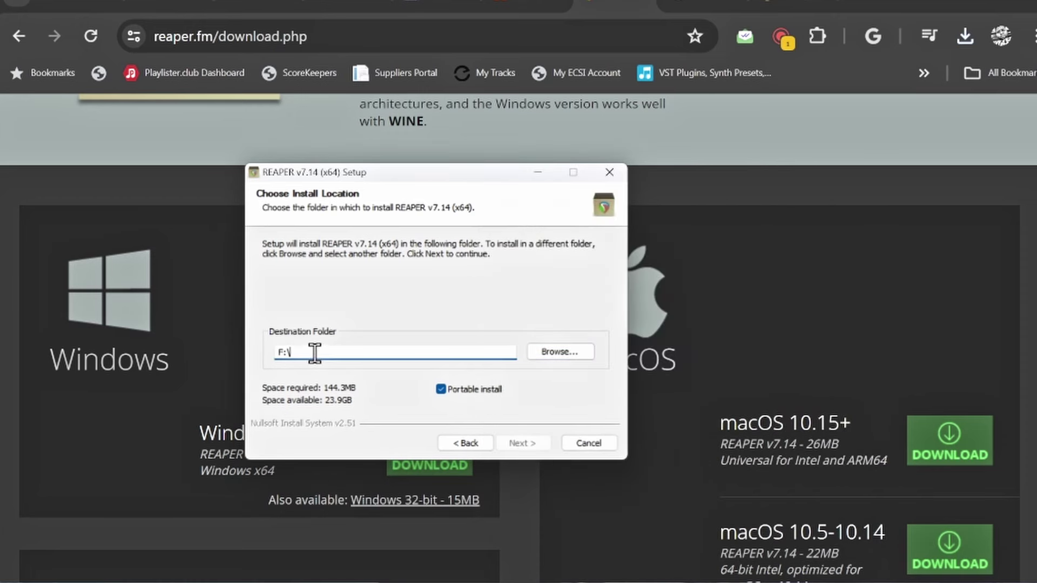
text(Reaper Cakewalk Setup)
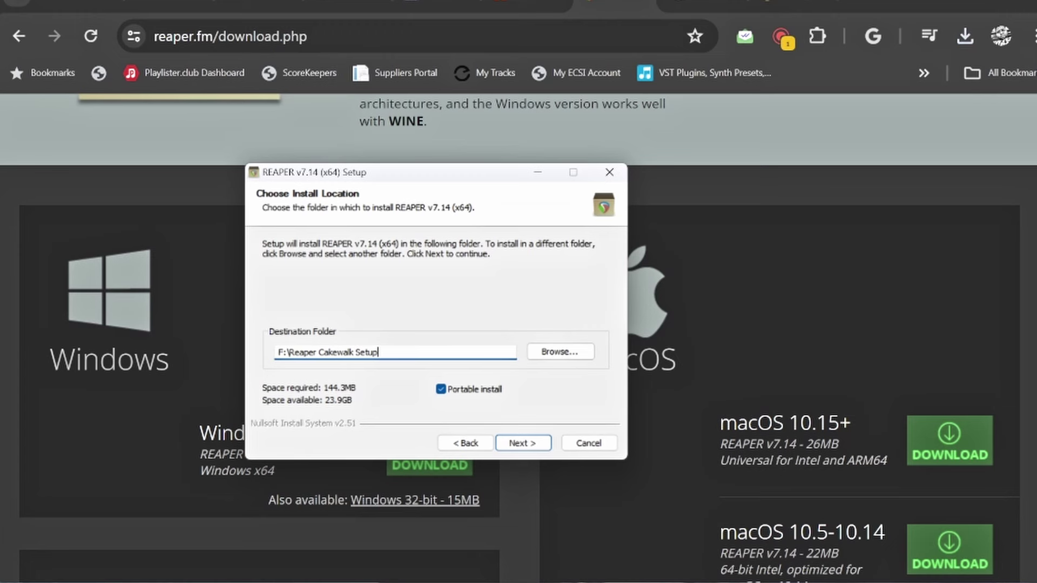
Step: Run the installation into the chosen folder, finish the setup and launch REAPER
click(534, 446)
click(544, 442)
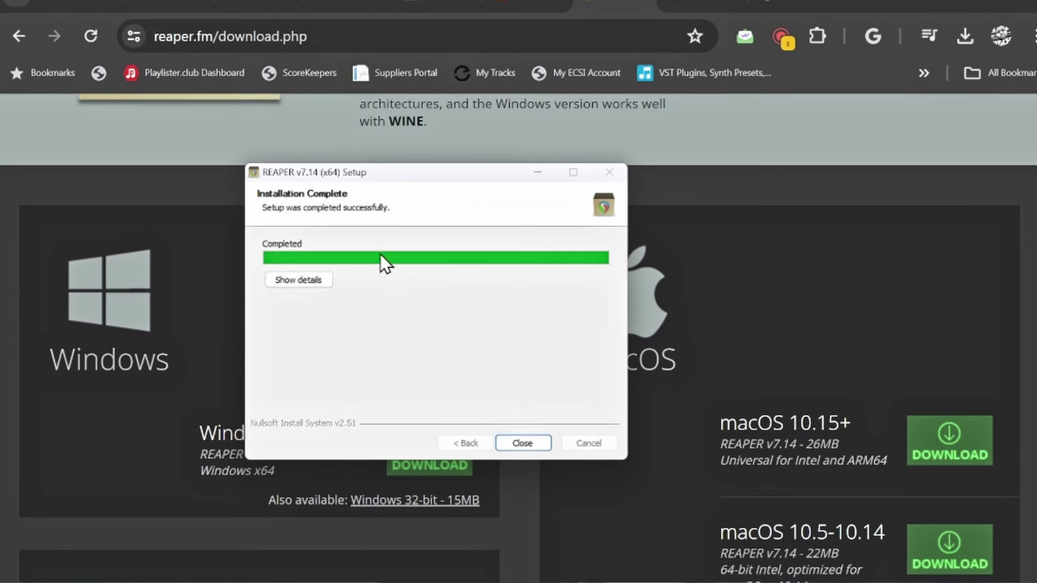
click(529, 449)
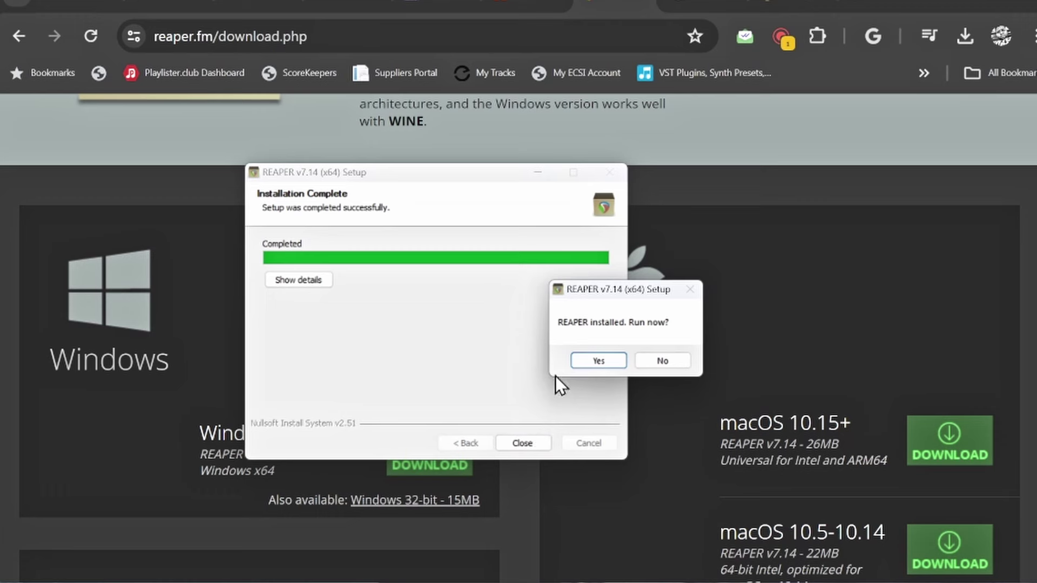
click(605, 362)
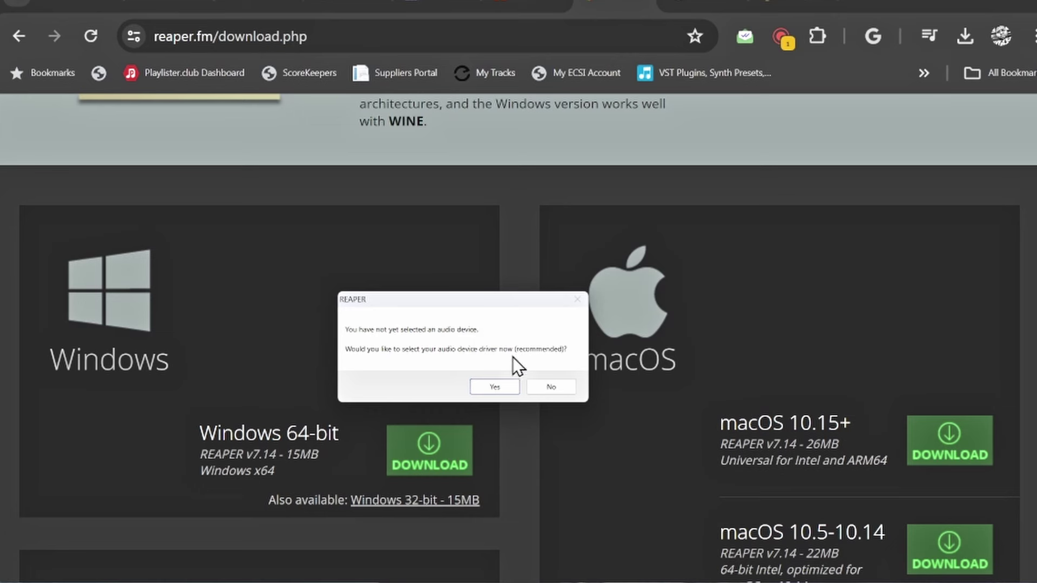
Step: Configure REAPER's audio device with the ASIO audio system and the FL Studio ASIO driver
click(501, 387)
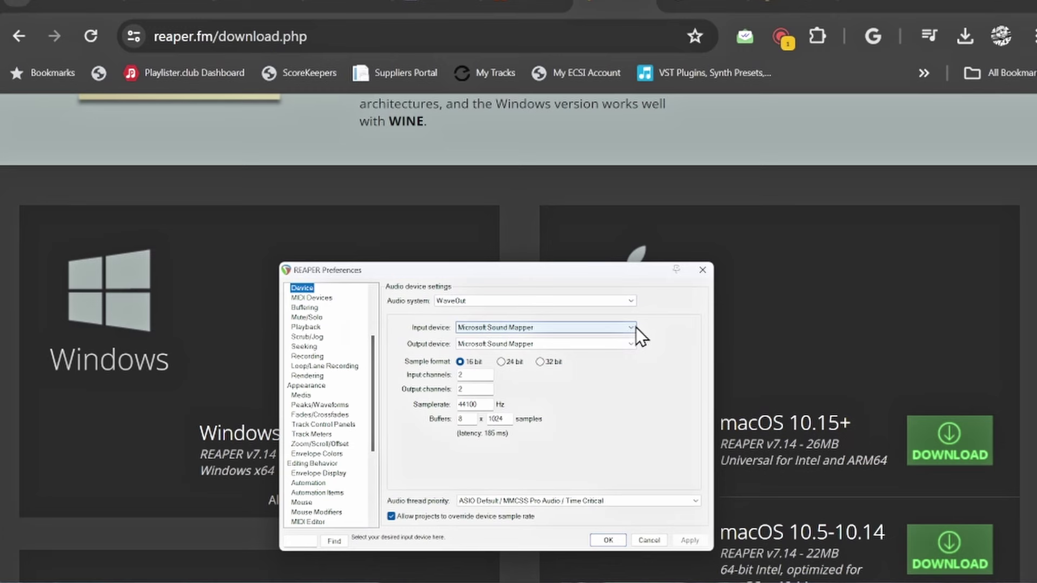
click(634, 303)
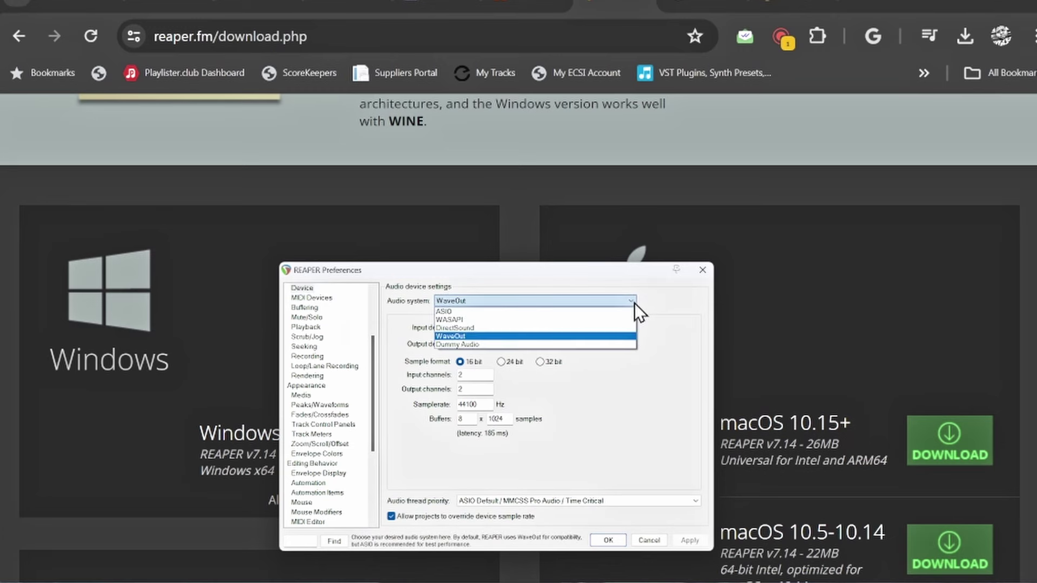
click(586, 313)
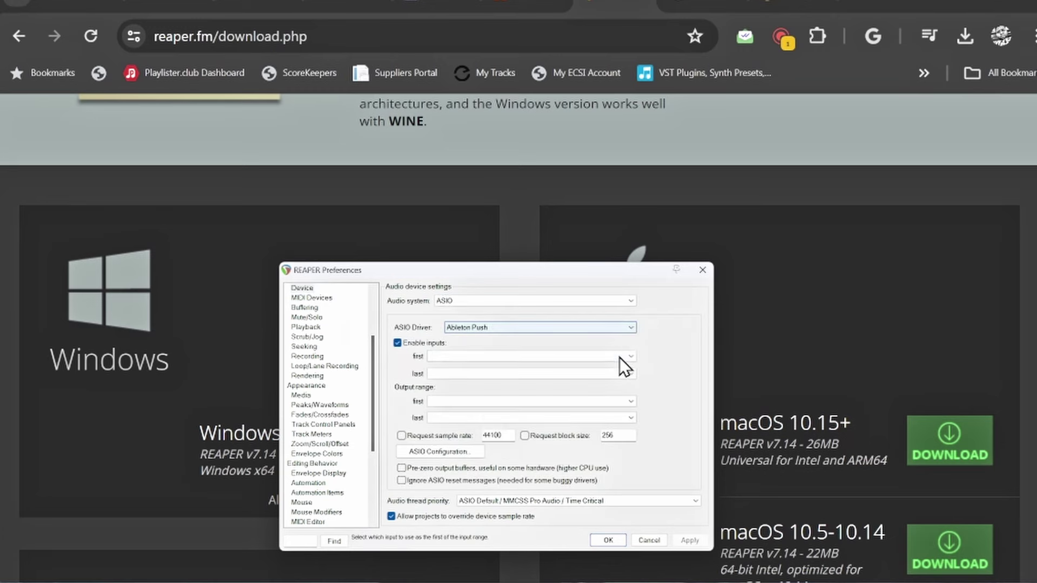
click(631, 329)
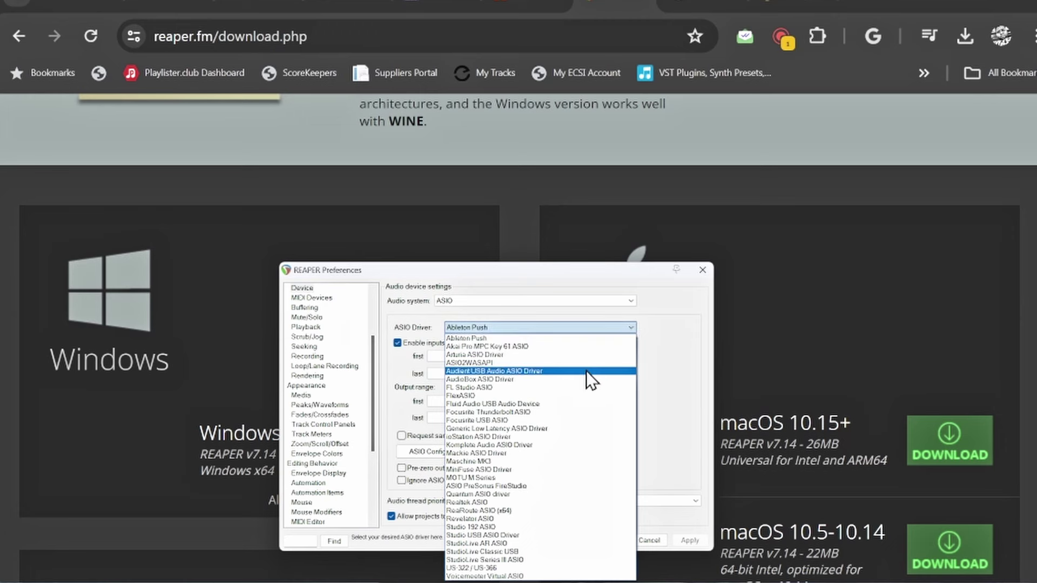
click(562, 388)
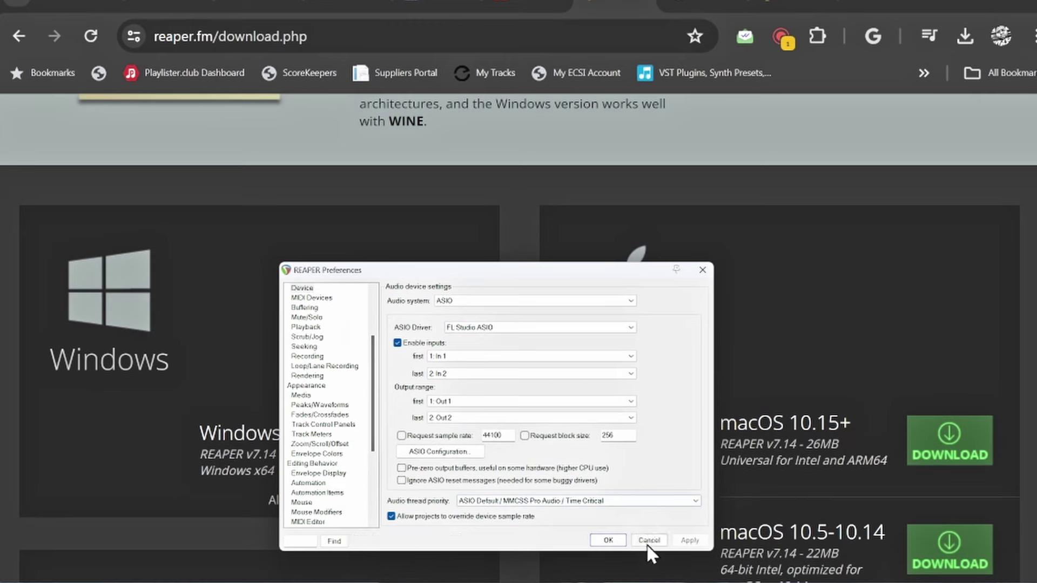
click(608, 542)
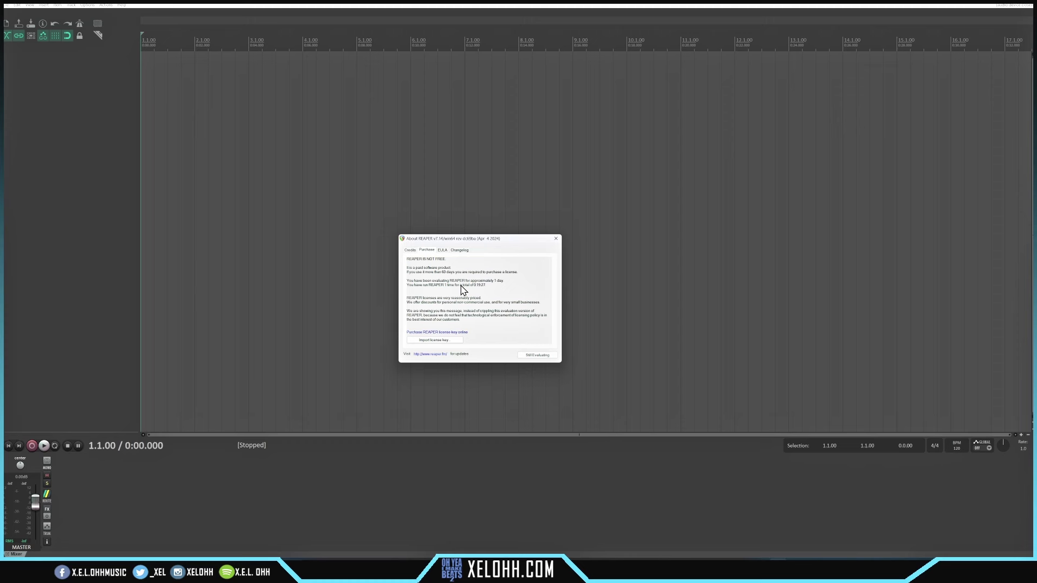
Step: Continue evaluating REAPER and show its resource path in the file explorer
click(539, 355)
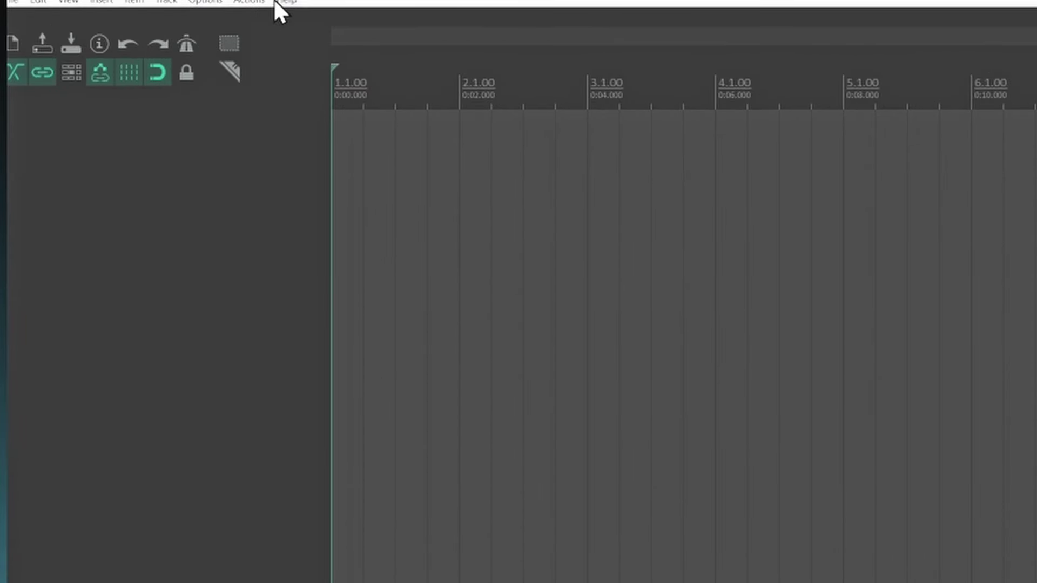
click(202, 1)
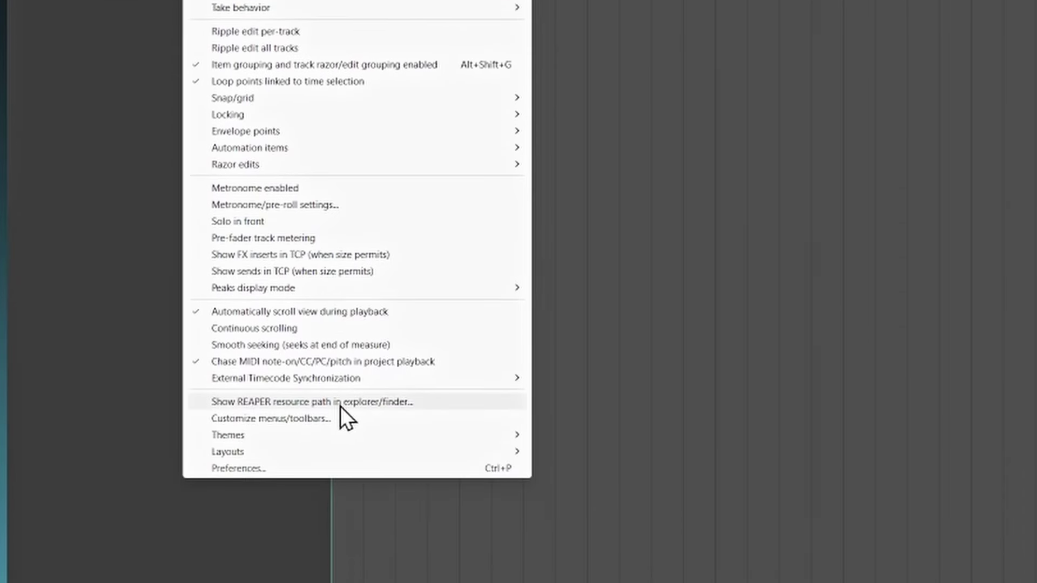
click(340, 404)
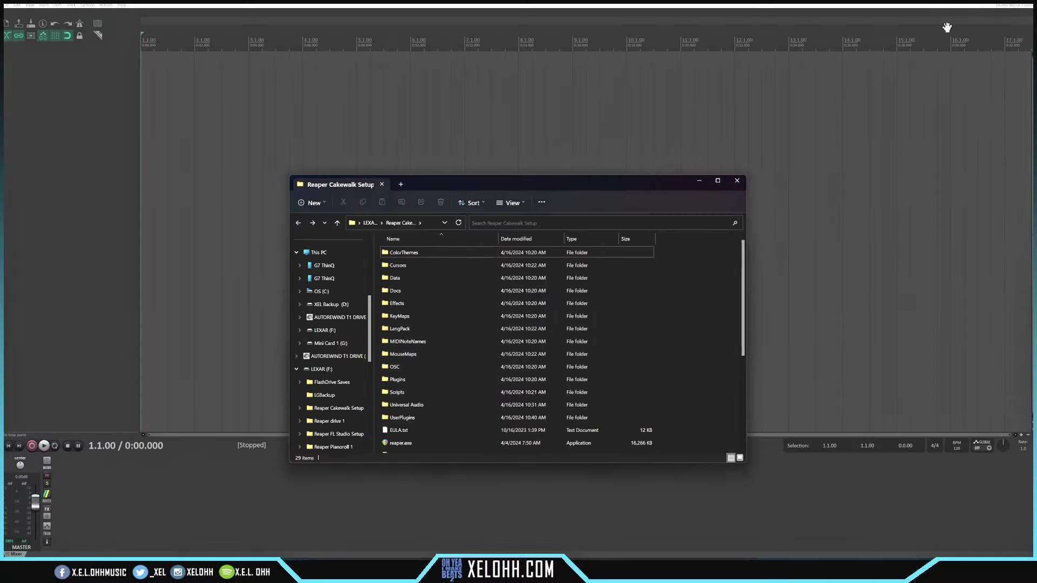
Step: Close REAPER and open the UserPlugins folder inside Reaper Cakewalk Setup
key(alt+F4)
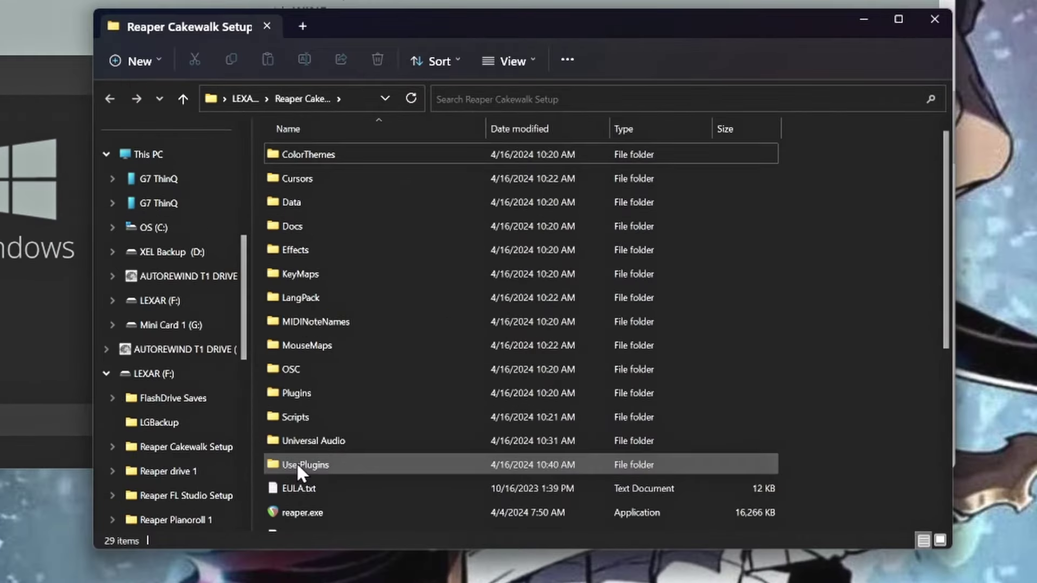
double_click(297, 462)
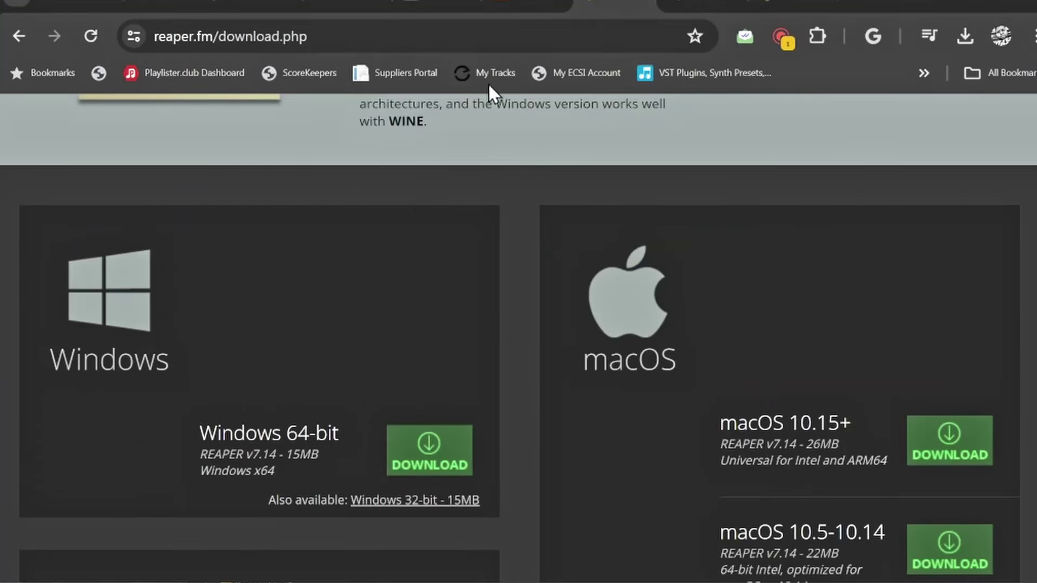
Step: Back in the browser, view REAPER's Resources list, the Echolot_FTC.ReaperThemeZip theme page and the ReaPack user guide
scroll(559, 356, up, 10)
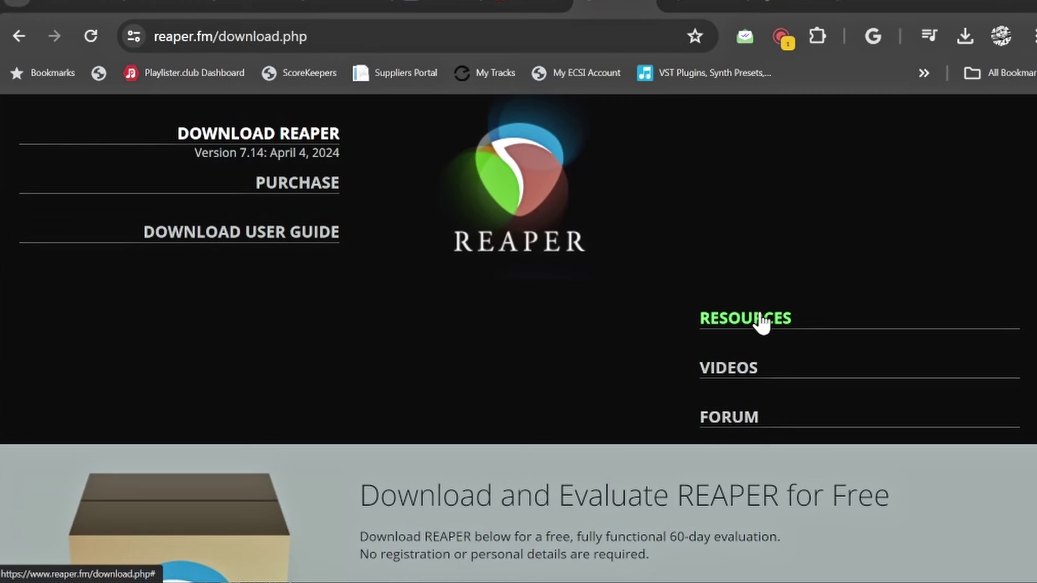
mouse_move(743, 324)
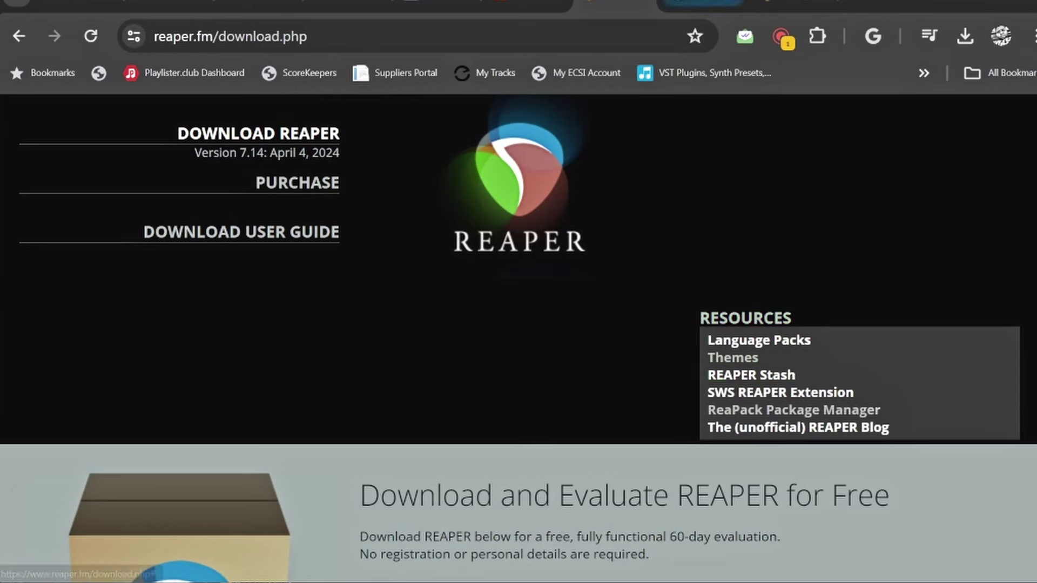
click(702, 5)
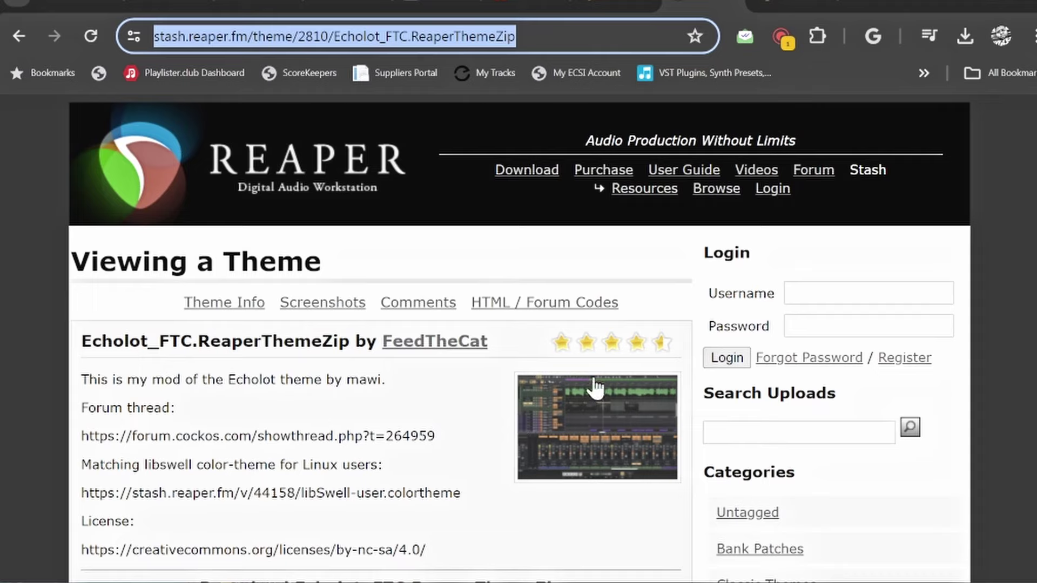
click(799, 5)
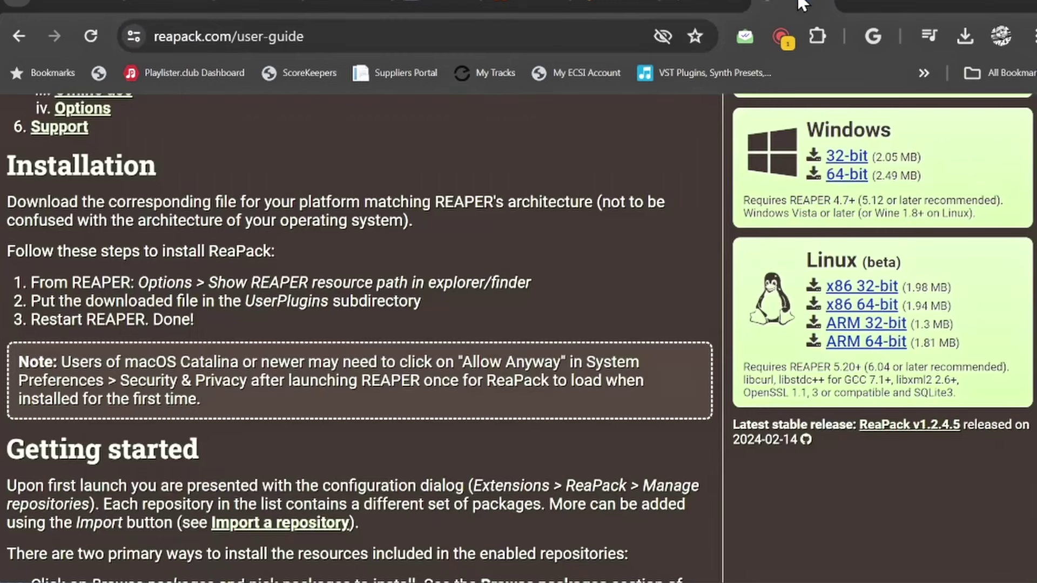
Step: Review the ReaPack user guide's download options, installation steps, repository list and package browser section
click(616, 6)
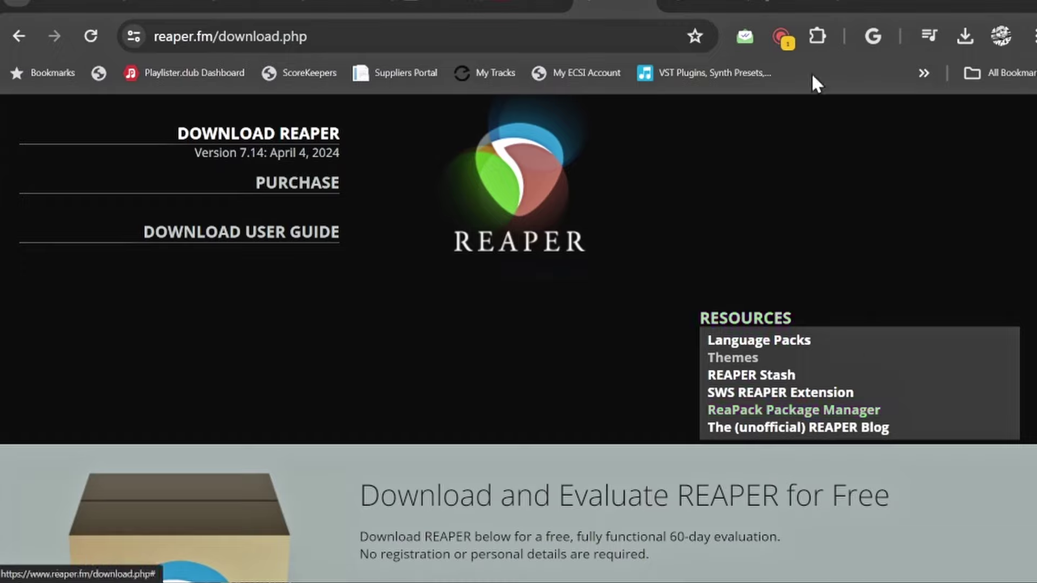
click(792, 6)
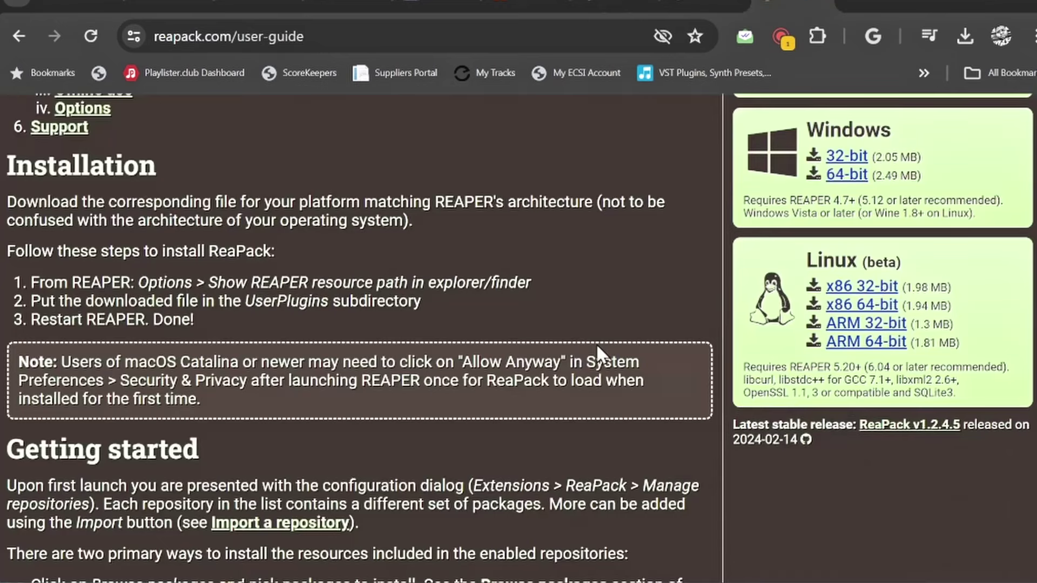
scroll(602, 352, up, 5)
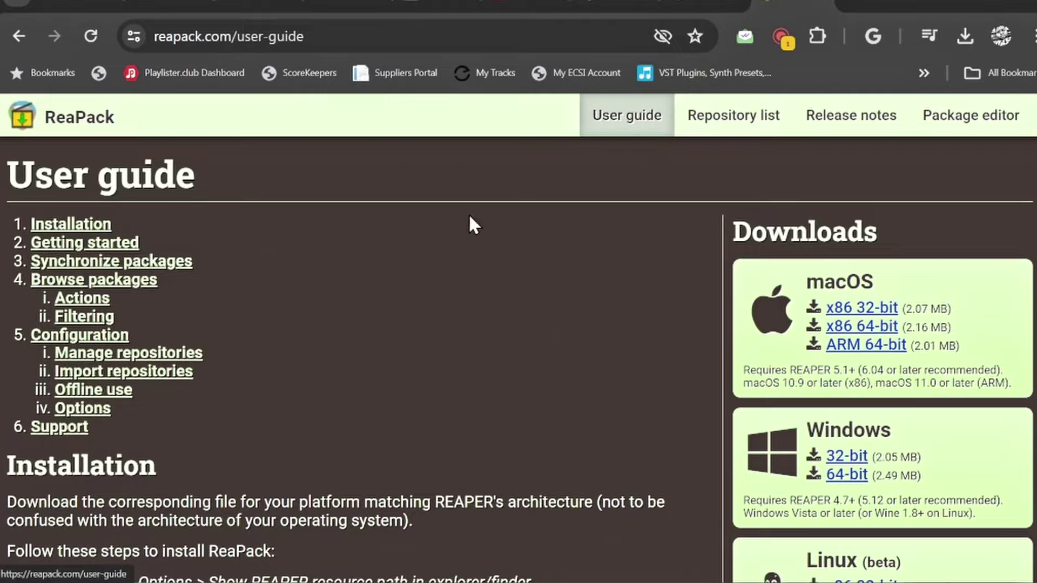
scroll(510, 364, down, 5)
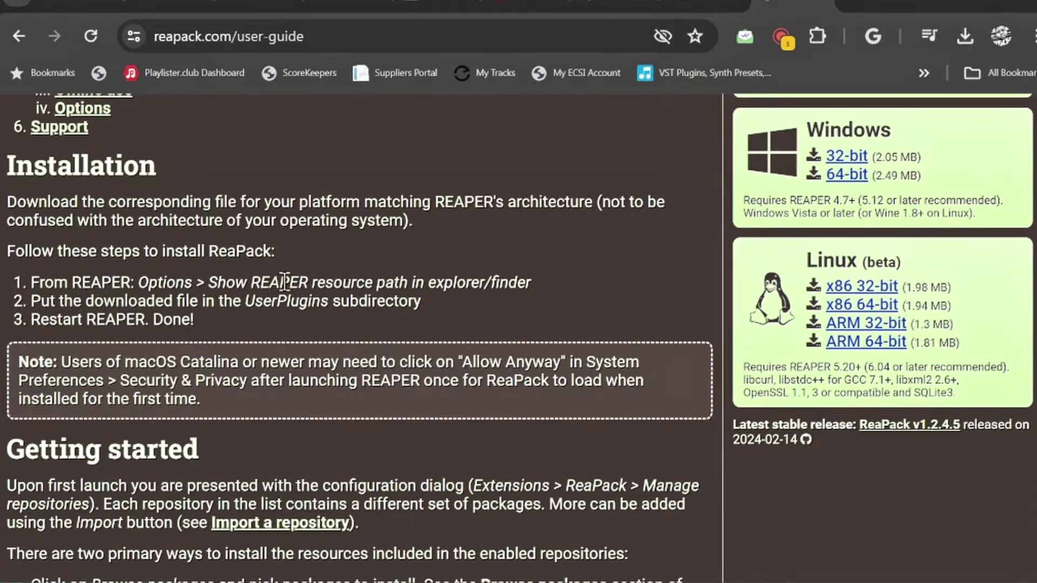
scroll(464, 427, down, 7)
scroll(669, 415, down, 15)
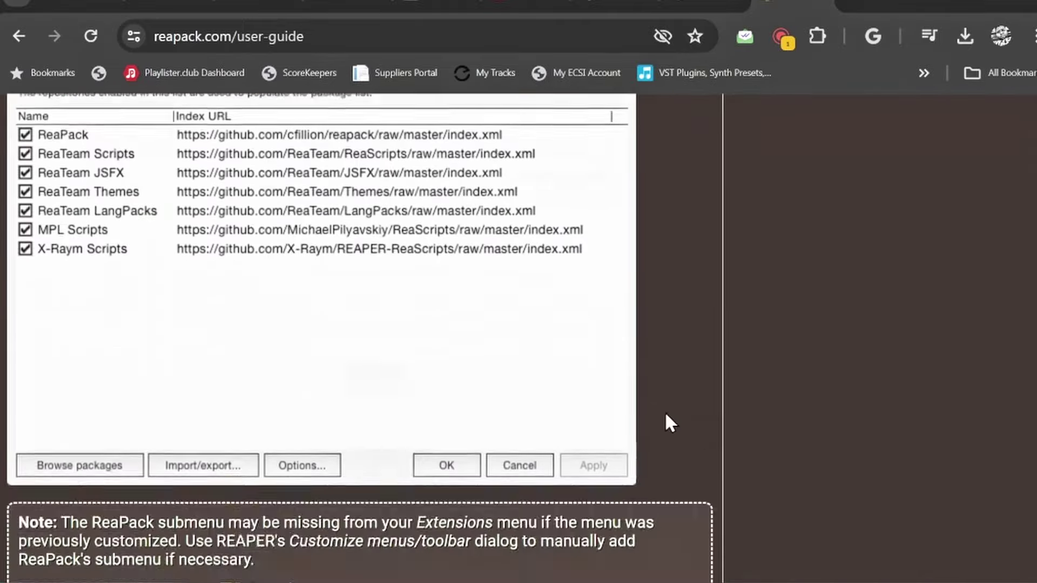
scroll(665, 411, down, 10)
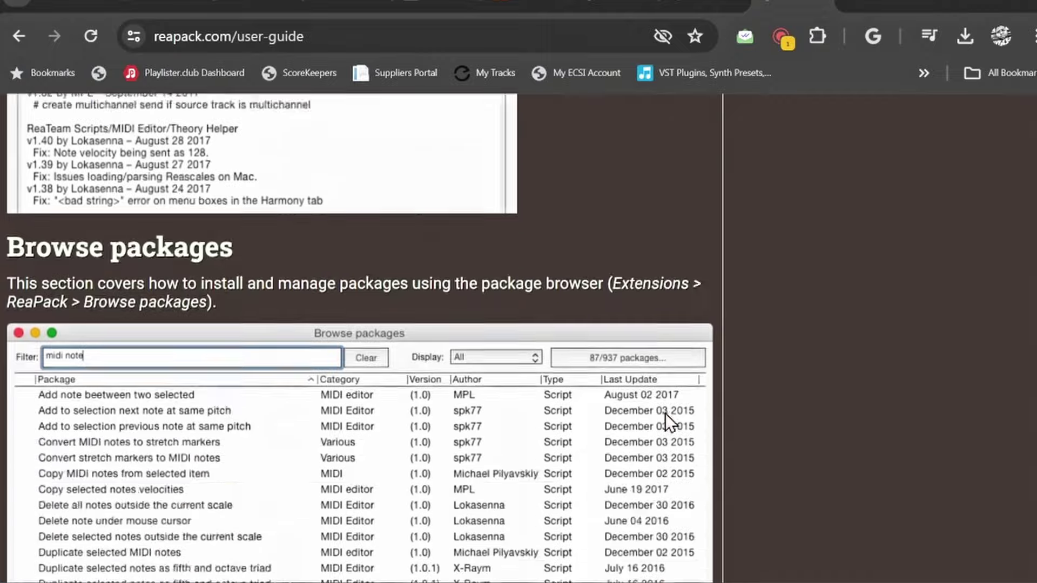
key(Home)
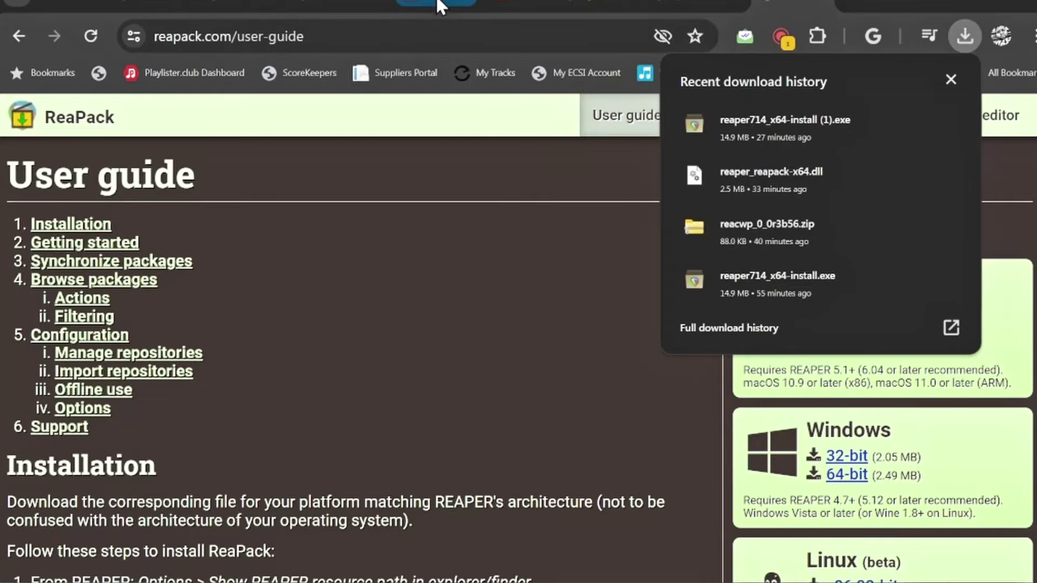
Step: View the AZSlow download page for the latest ReaCWP test version
click(438, 5)
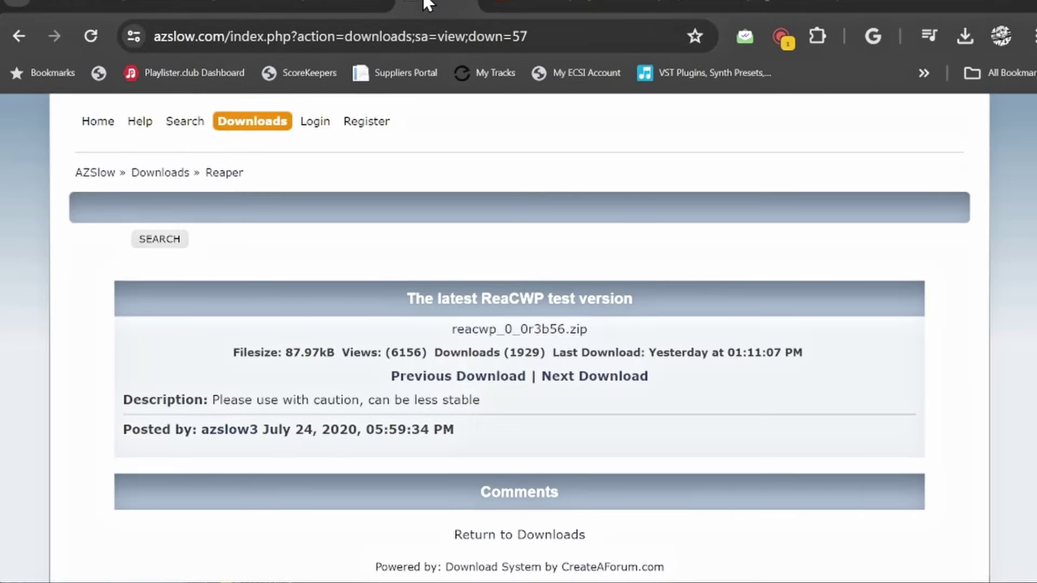
scroll(494, 252, up, 4)
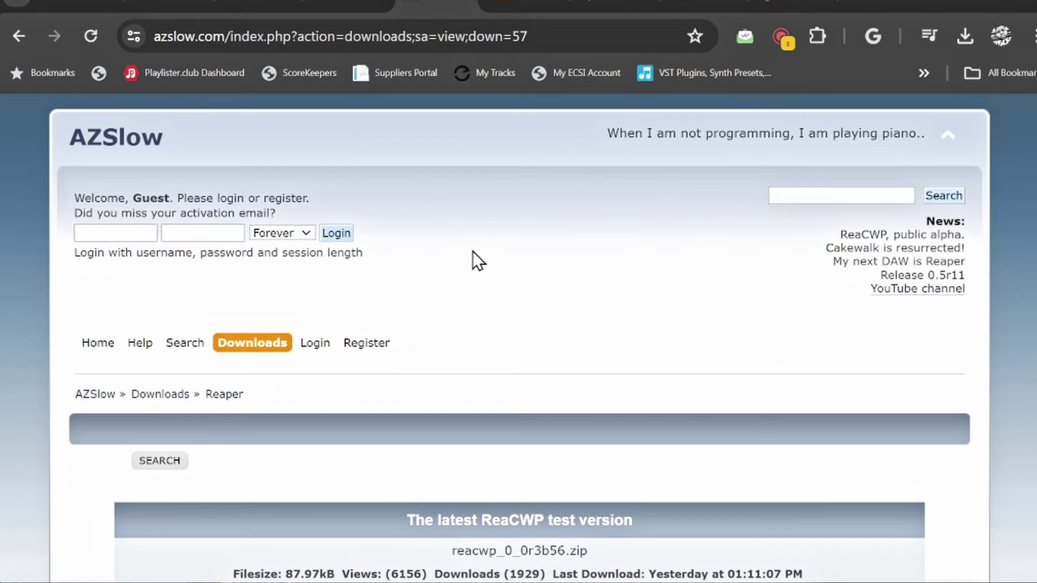
scroll(514, 306, down, 3)
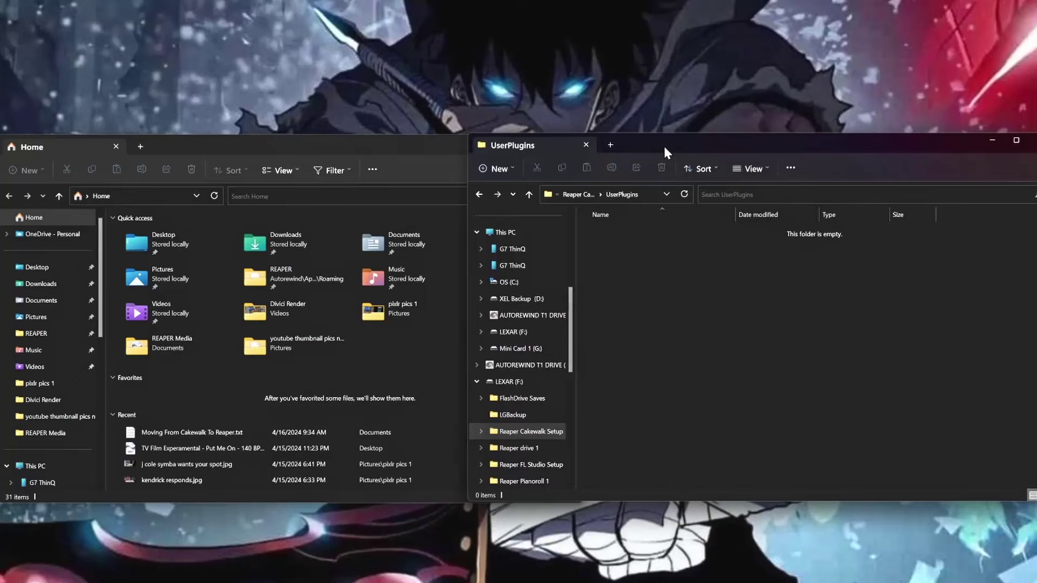
Step: In the file explorer, copy reaper_reapack-x64.dll from Downloads into the UserPlugins folder of Reaper Cakewalk Setup
mouse_move(664, 147)
mouse_down()
mouse_move(693, 146)
mouse_move(656, 150)
mouse_up()
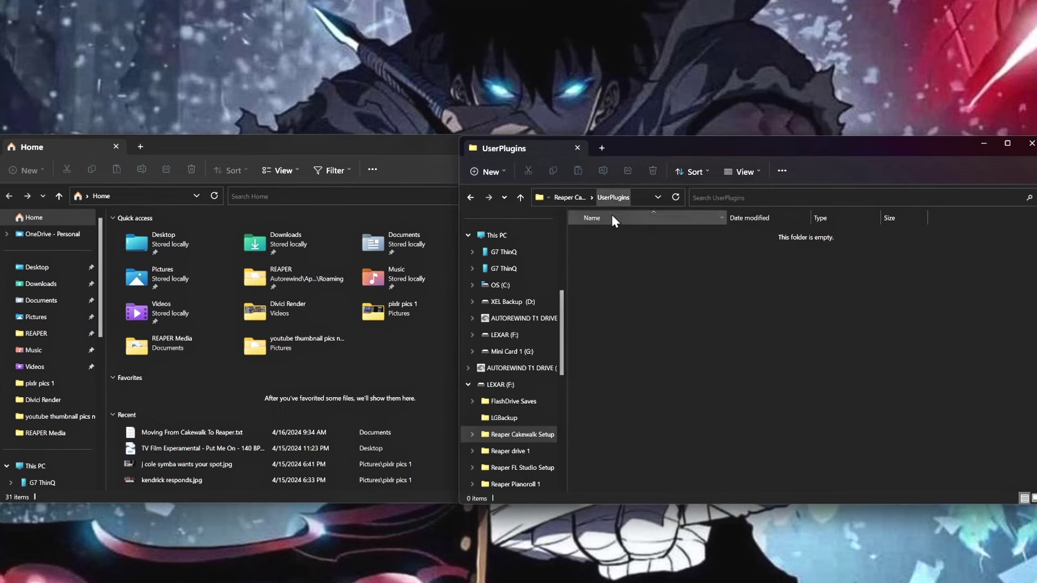
click(46, 284)
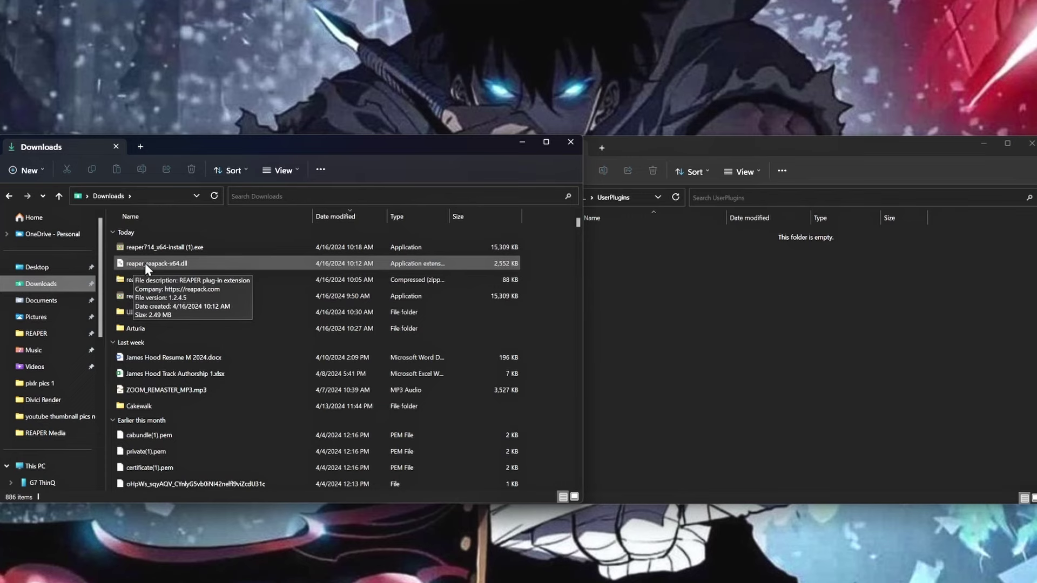
drag(144, 263, 672, 300)
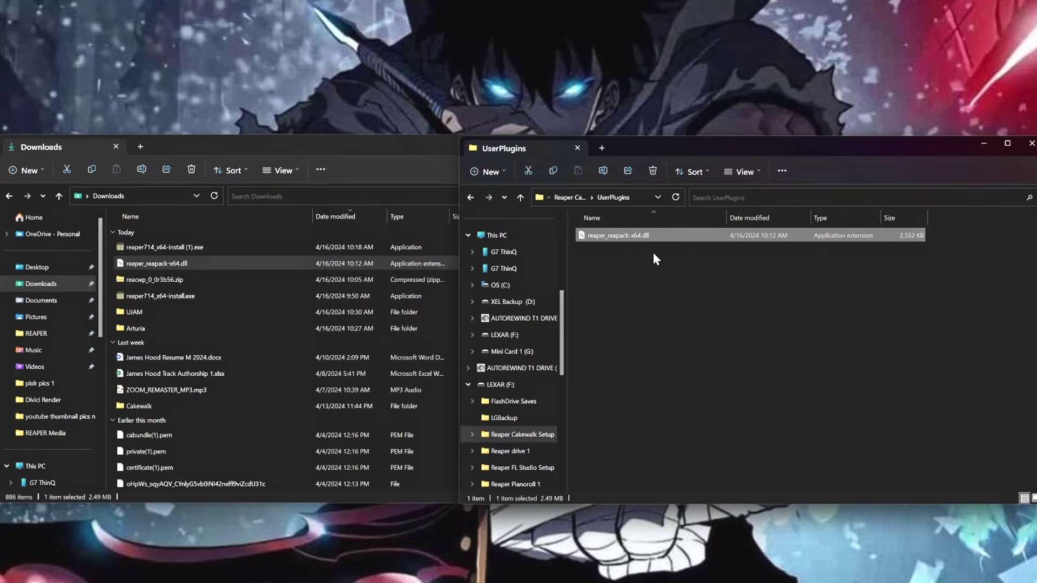
click(683, 319)
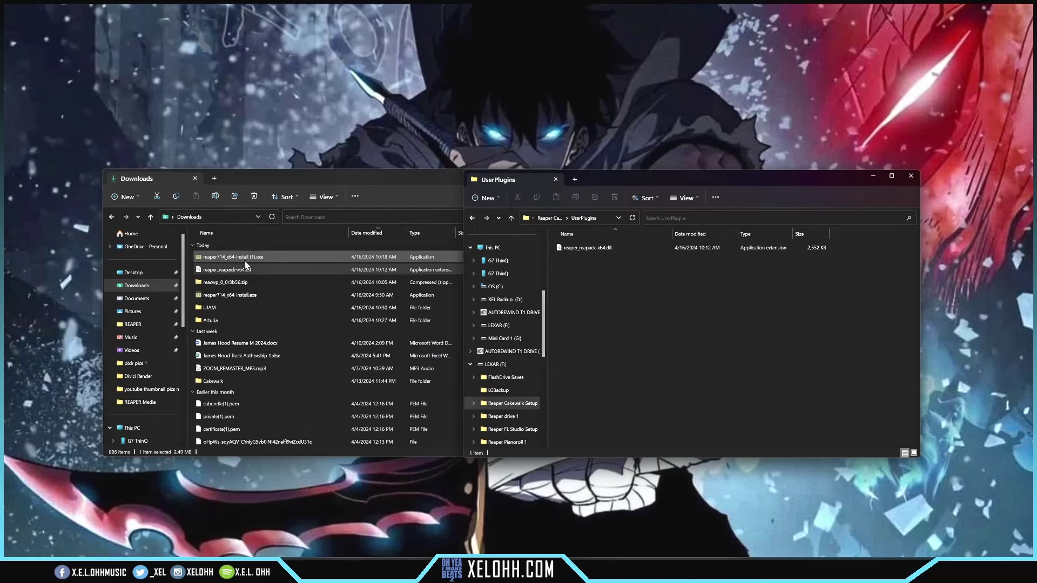
Step: Copy reaper_cwp.dll from the _win64 folder of reacwp_0_0r3b56.zip into the UserPlugins folder
click(215, 284)
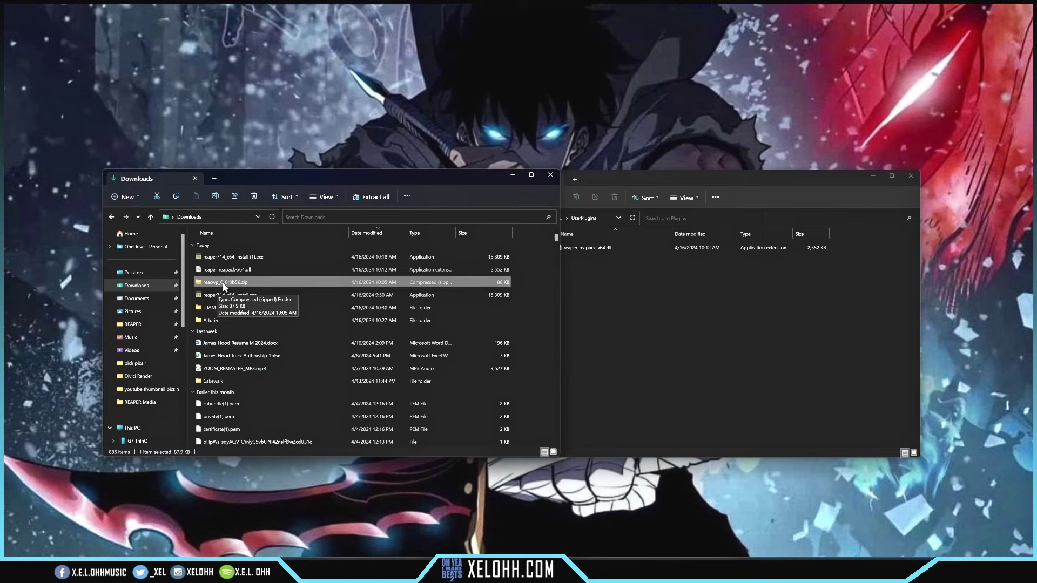
double_click(222, 282)
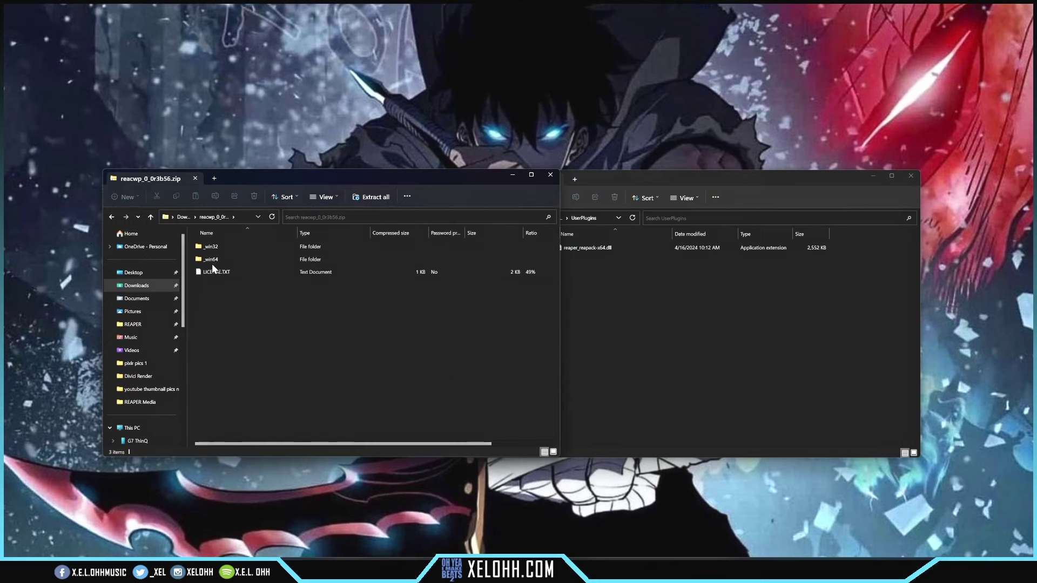
double_click(206, 260)
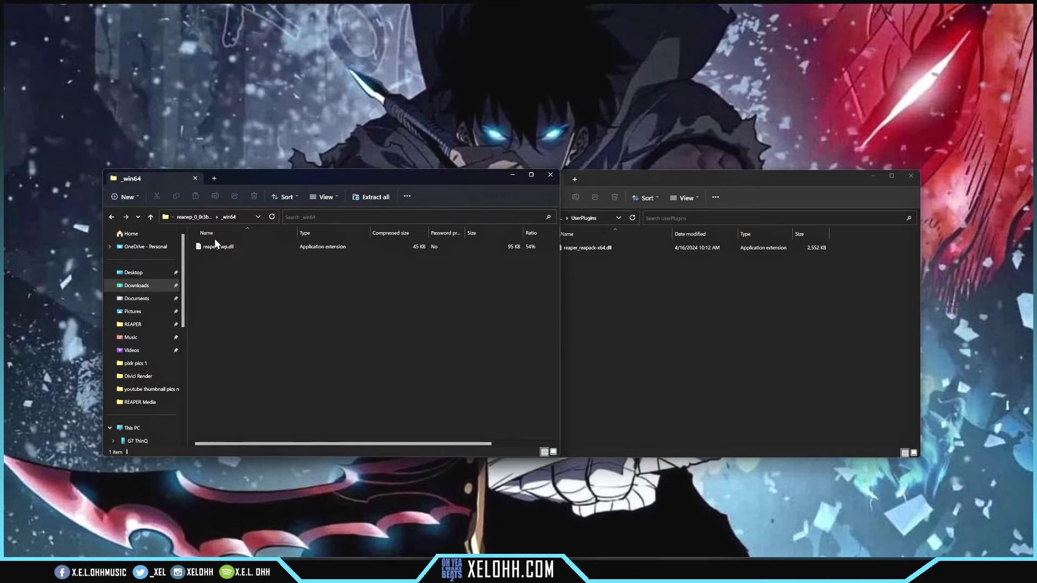
drag(216, 247, 717, 289)
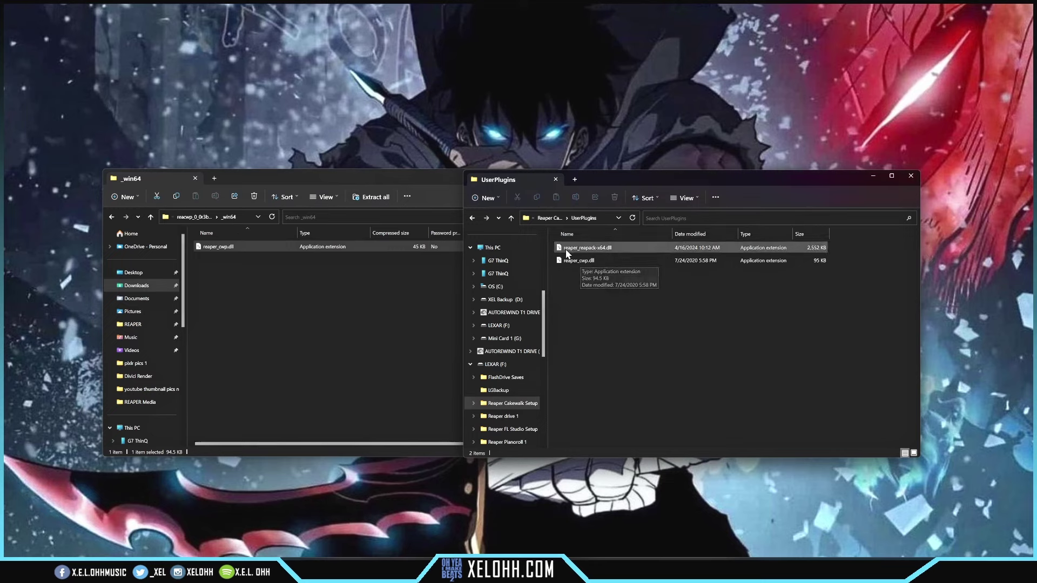
Step: Copy Echolot_FTC.ReaperThemeZip from Downloads into the ColorThemes folder of Reaper Cakewalk Setup
key(alt+Tab)
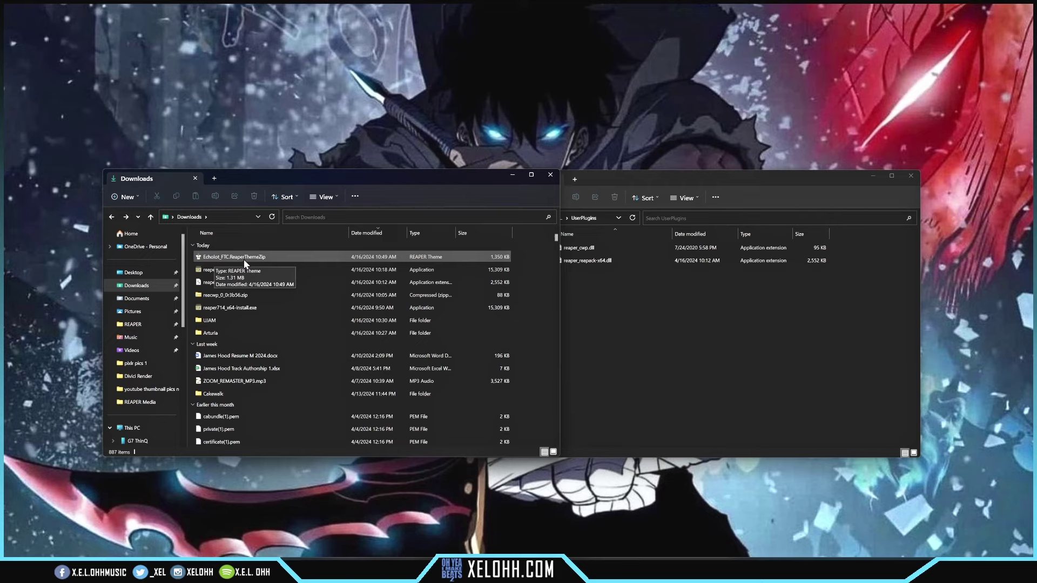
click(670, 339)
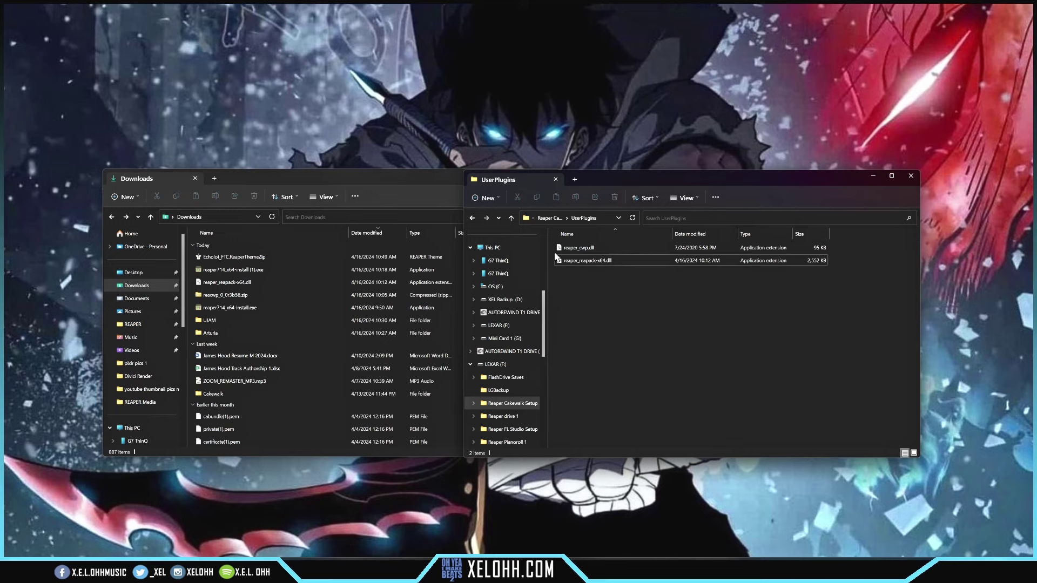
click(510, 218)
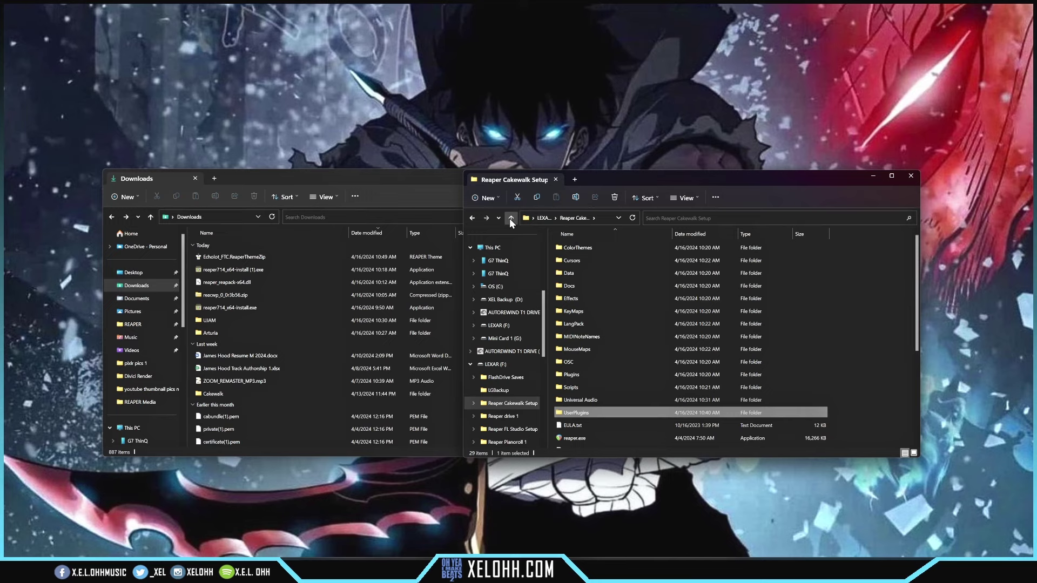
double_click(594, 247)
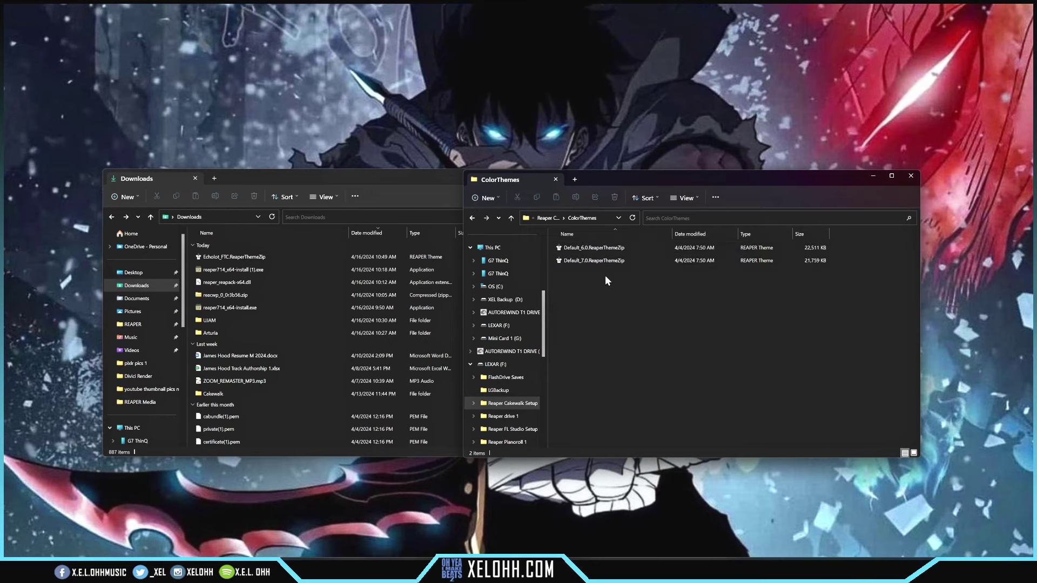
drag(212, 256, 660, 320)
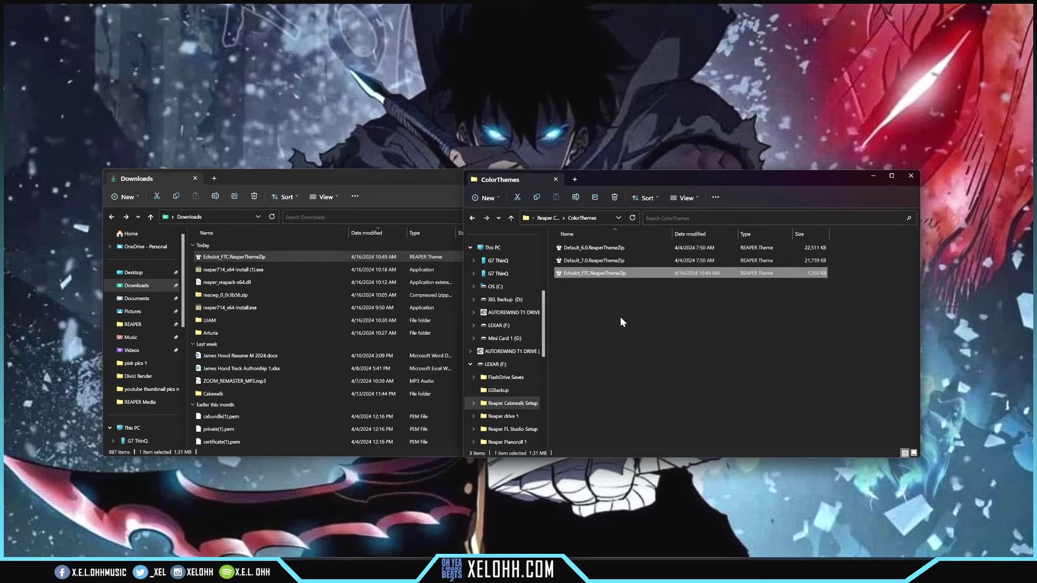
click(681, 328)
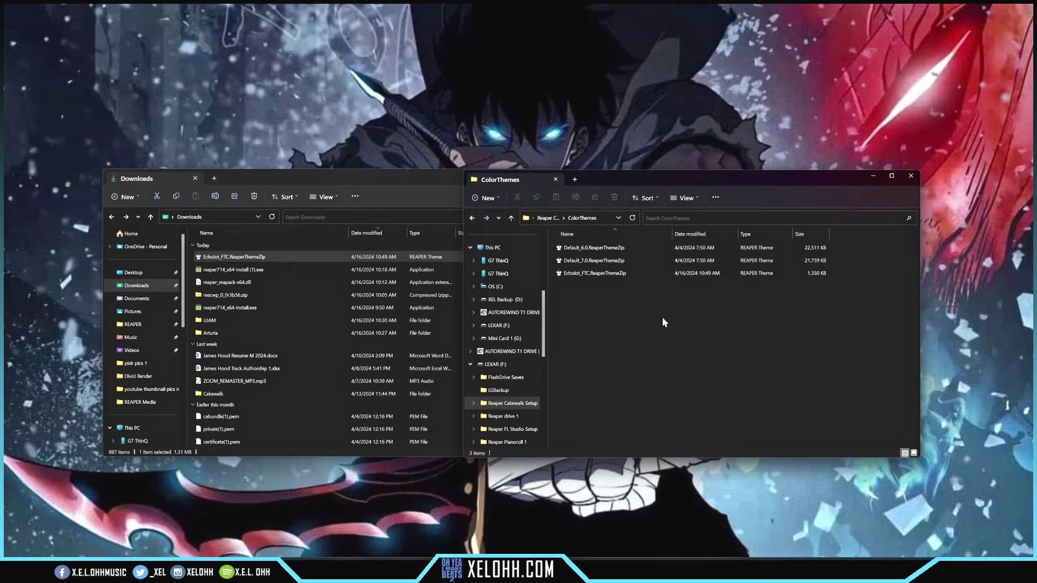
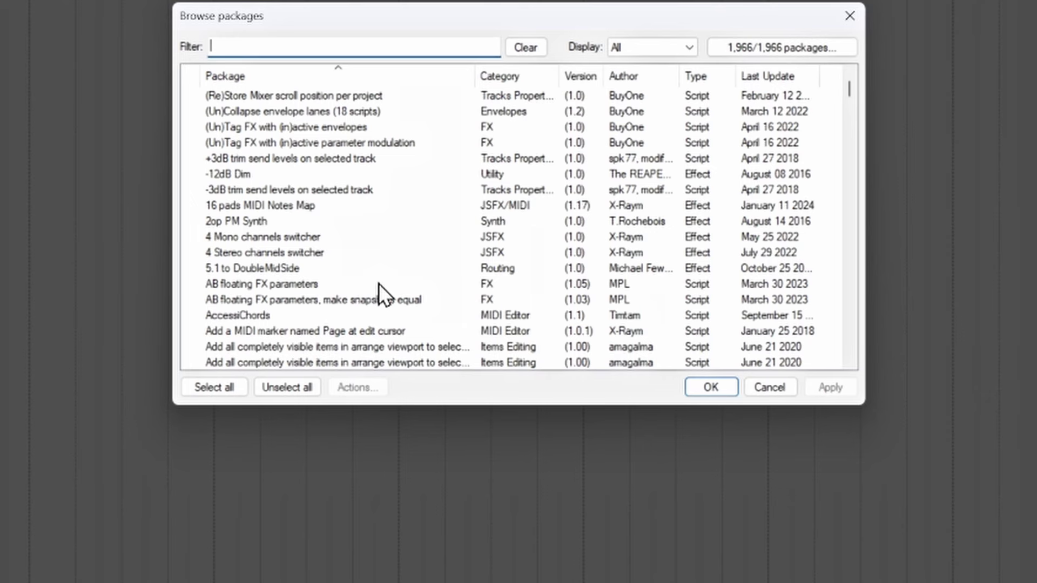
Step: Install all available ReaPack packages, allow new packages to install automatically when synchronizing, and dismiss the restart notice
click(213, 384)
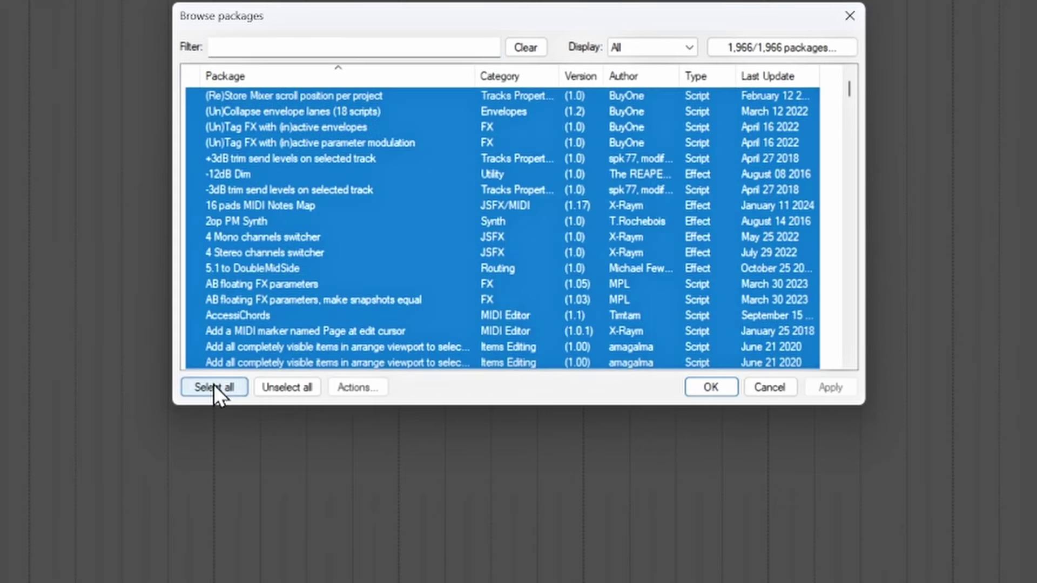
click(369, 388)
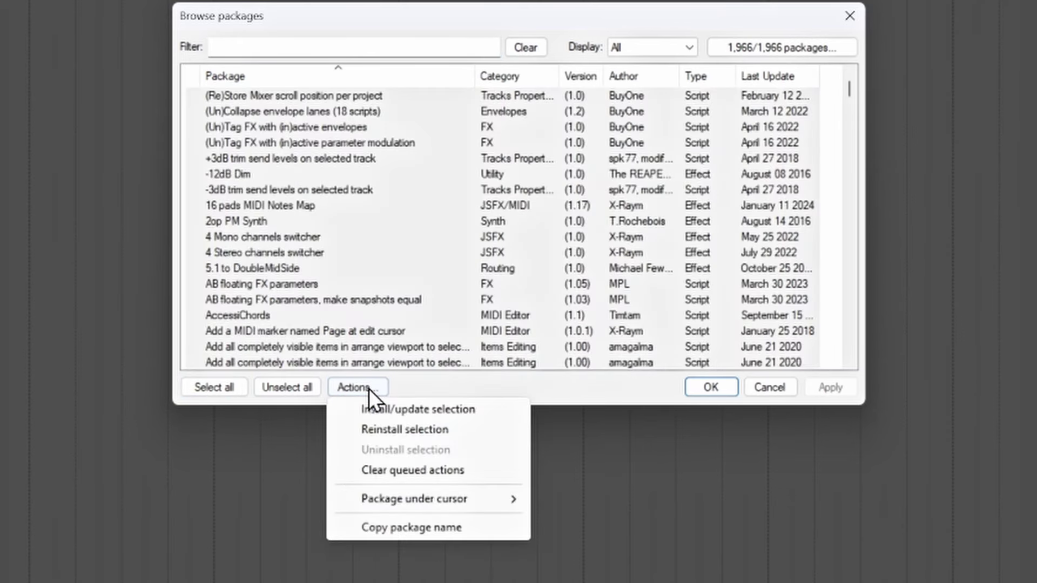
click(468, 408)
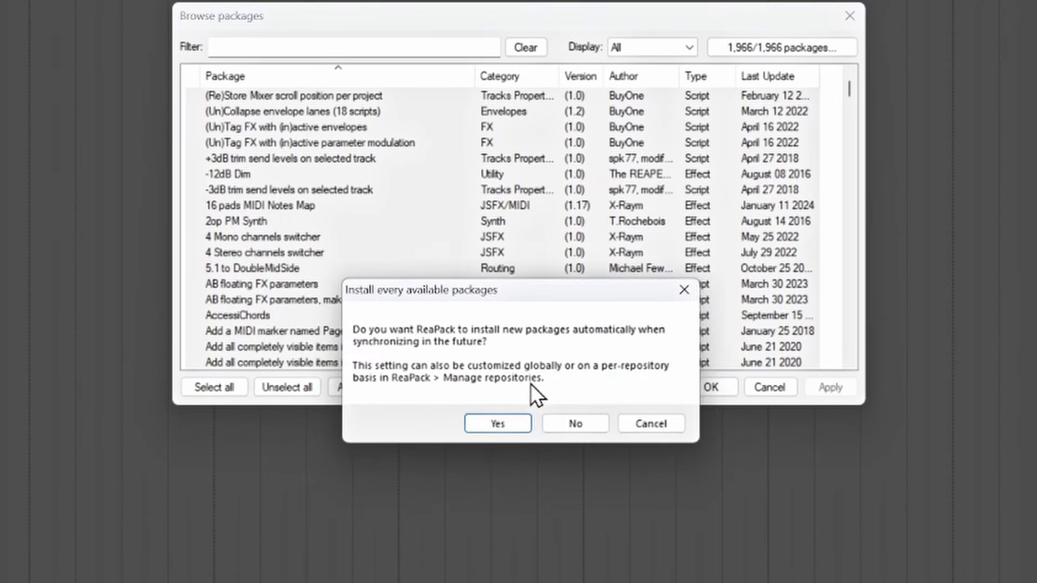
click(496, 424)
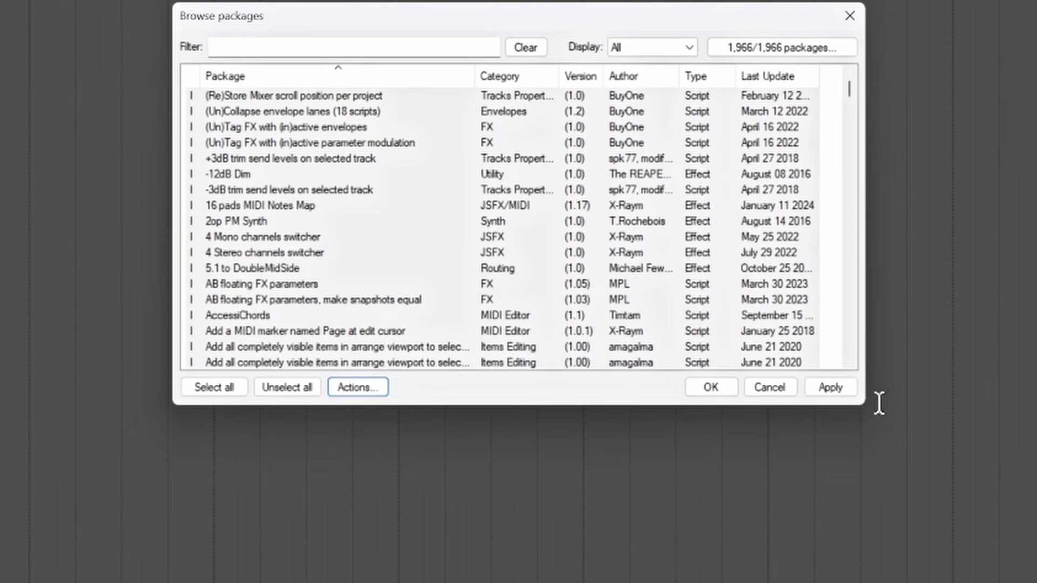
click(831, 388)
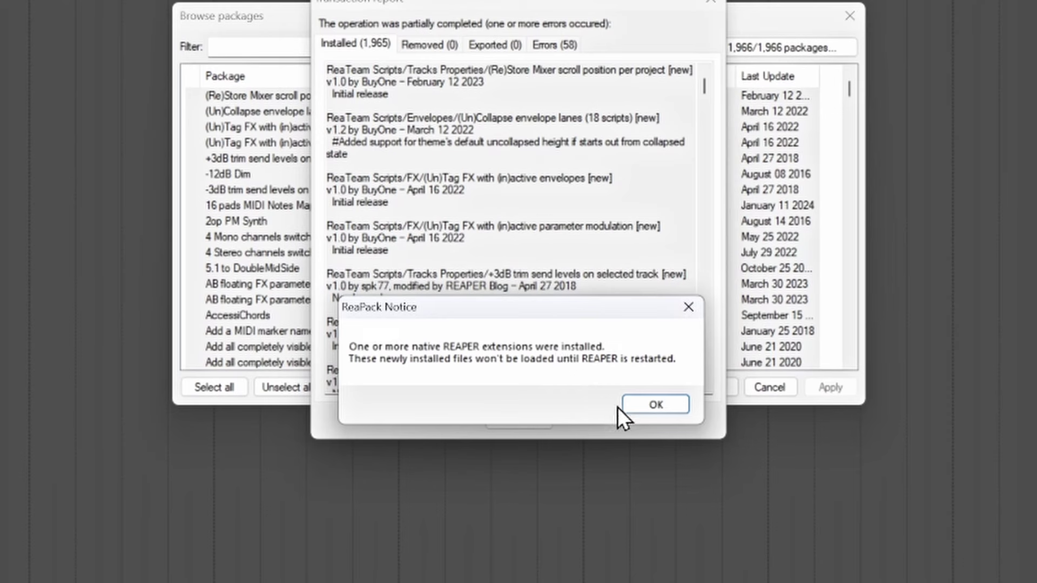
click(648, 406)
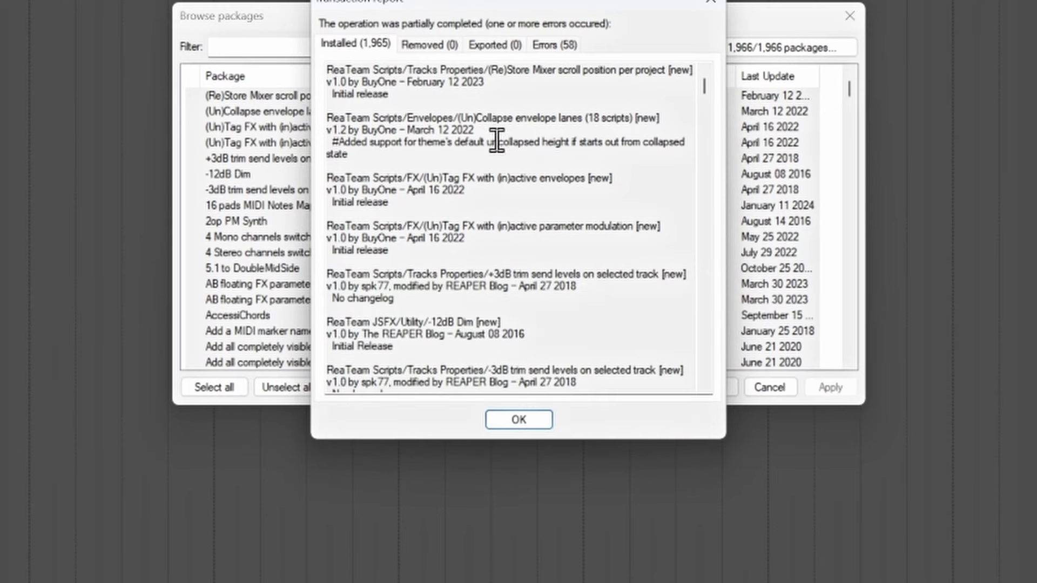
Step: Review the list of installed packages in the ReaPack transaction report
scroll(627, 267, down, 20)
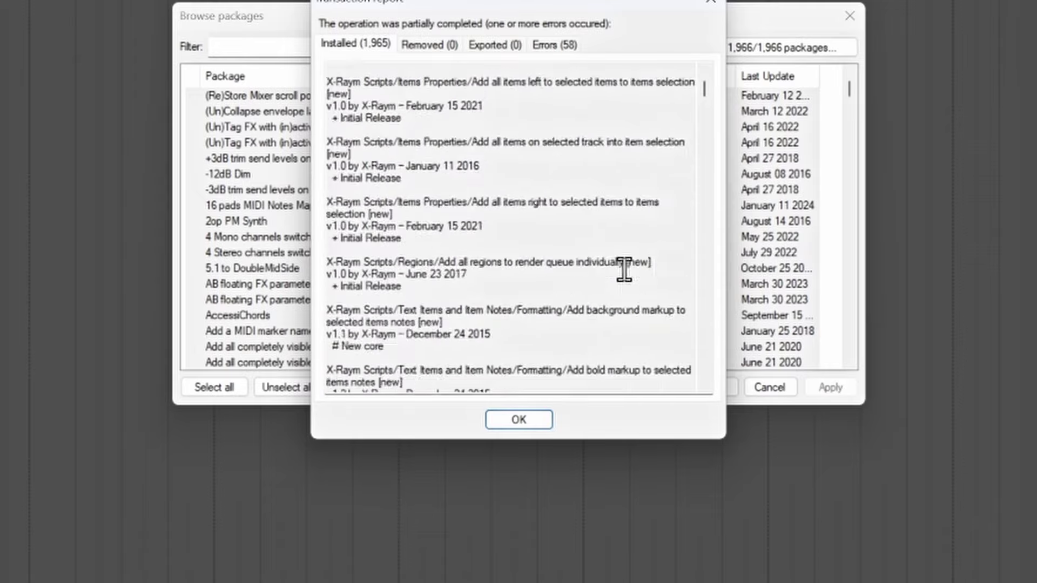
scroll(625, 269, down, 20)
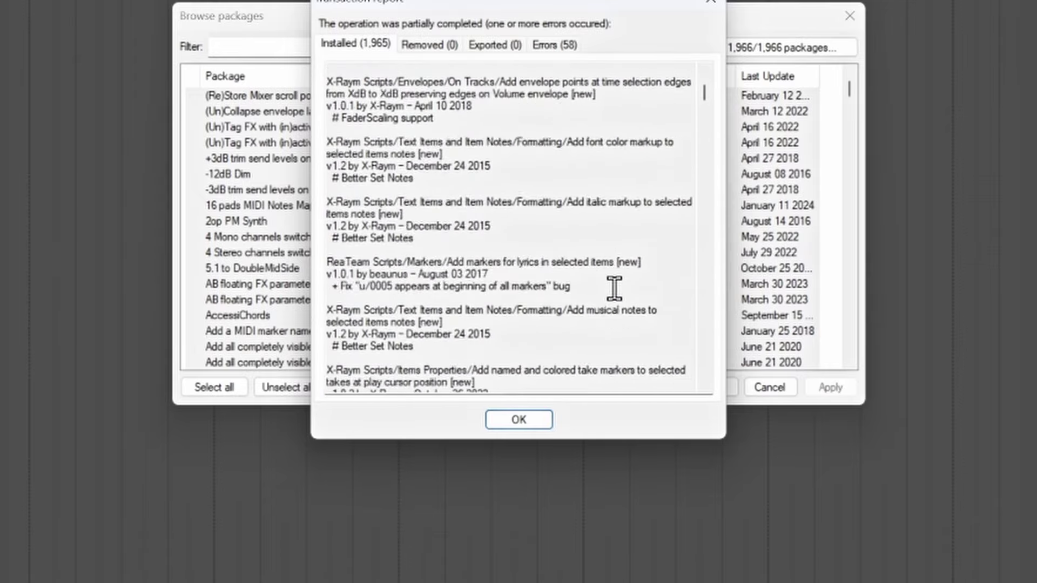
scroll(614, 289, down, 20)
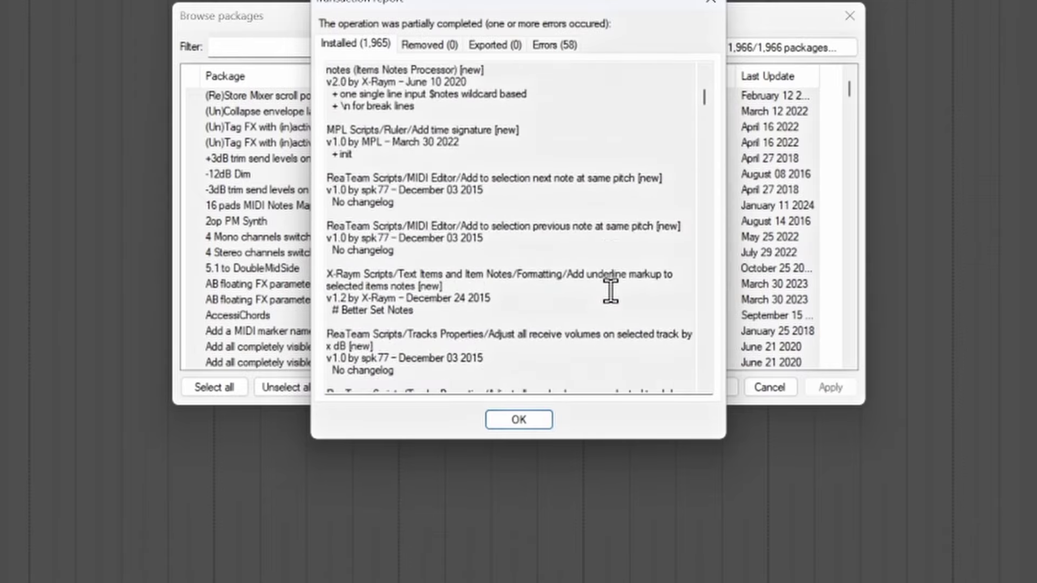
scroll(612, 288, down, 12)
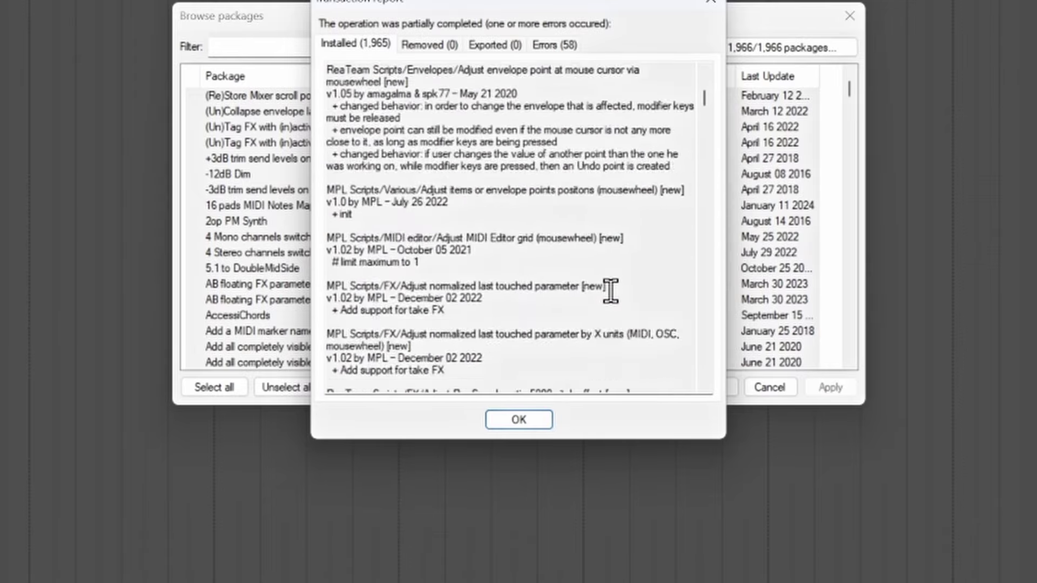
Step: Close the transaction report and package browser, then restart REAPER from reaper.exe in Reaper Cakewalk Setup with the default English language
click(520, 420)
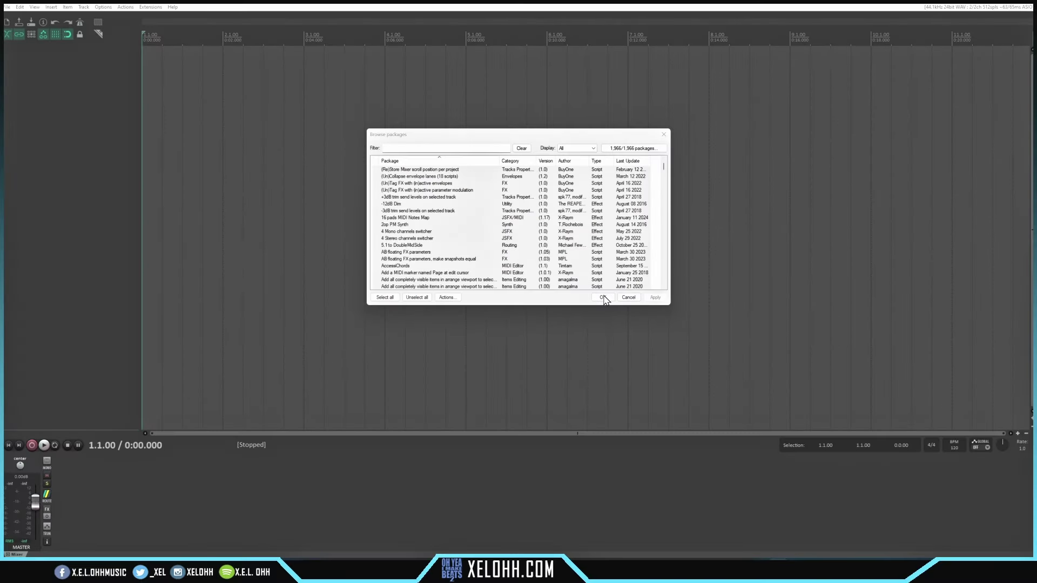
click(603, 298)
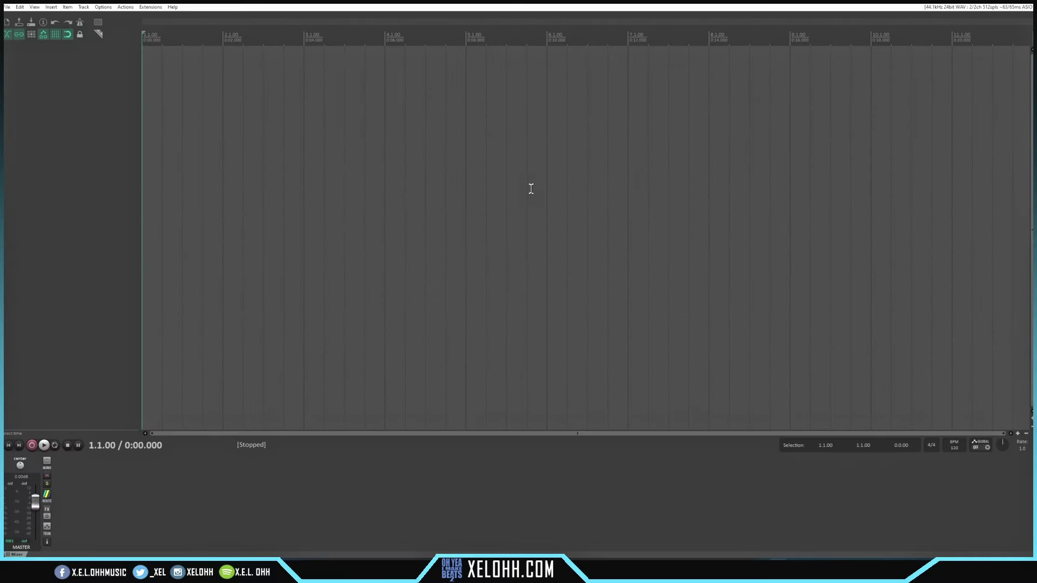
click(1029, 6)
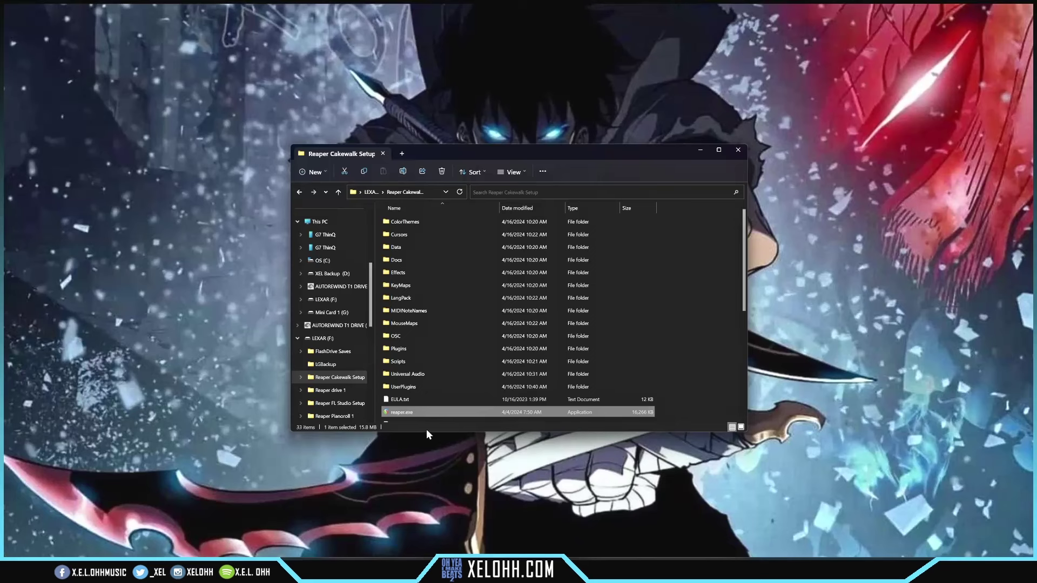
double_click(403, 412)
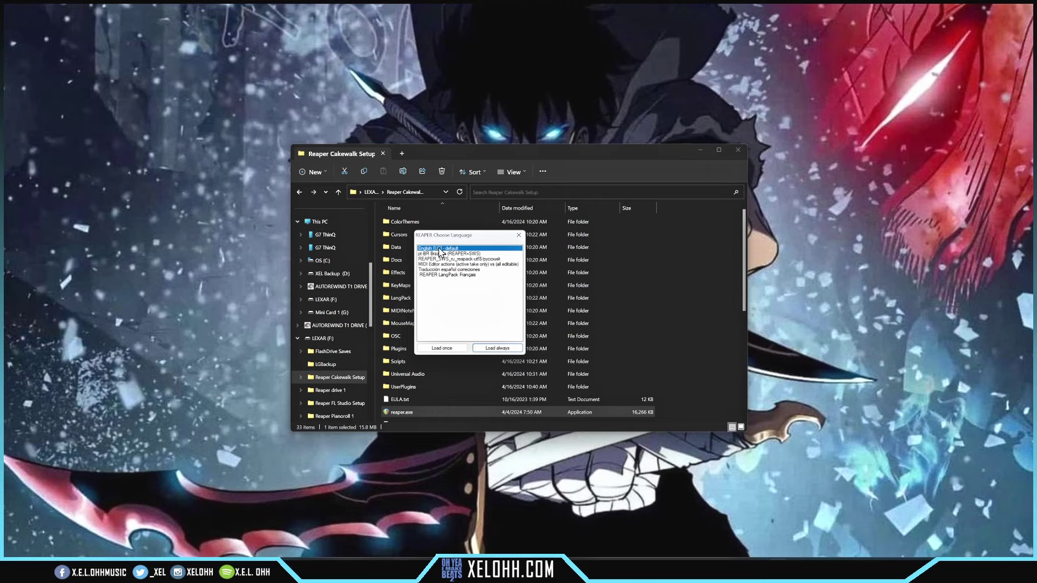
click(474, 348)
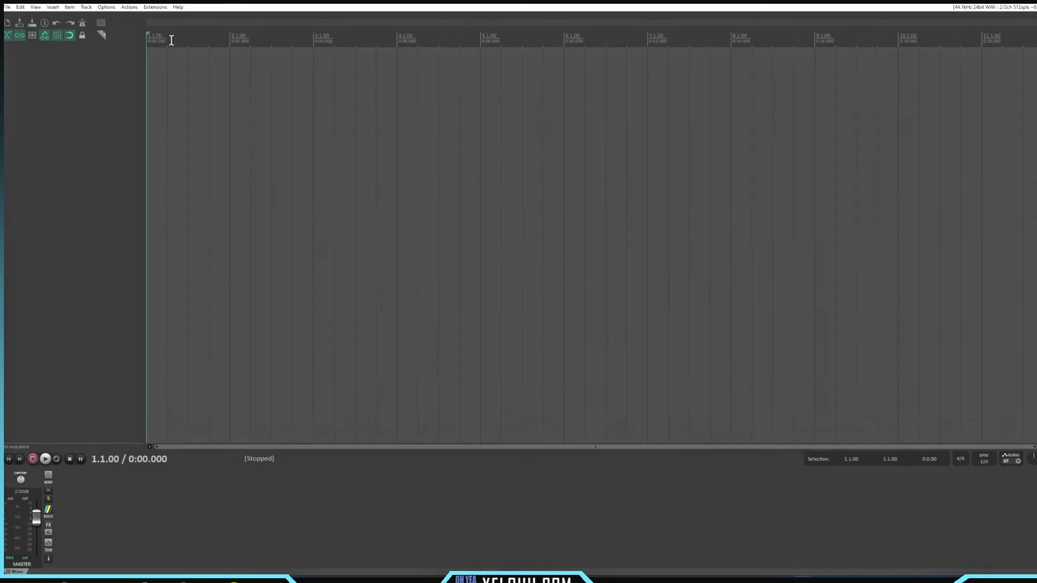
click(154, 8)
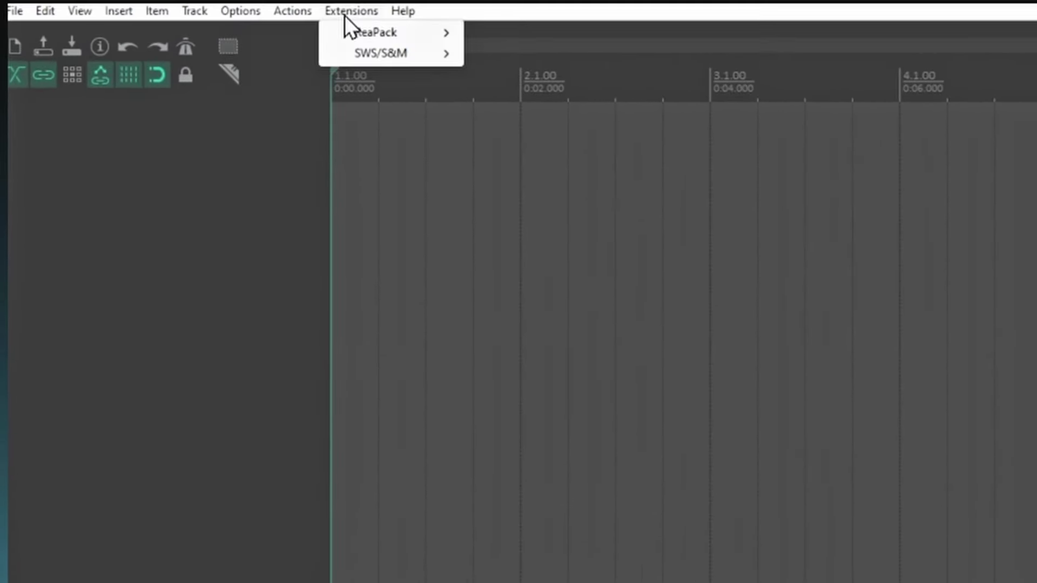
mouse_move(372, 61)
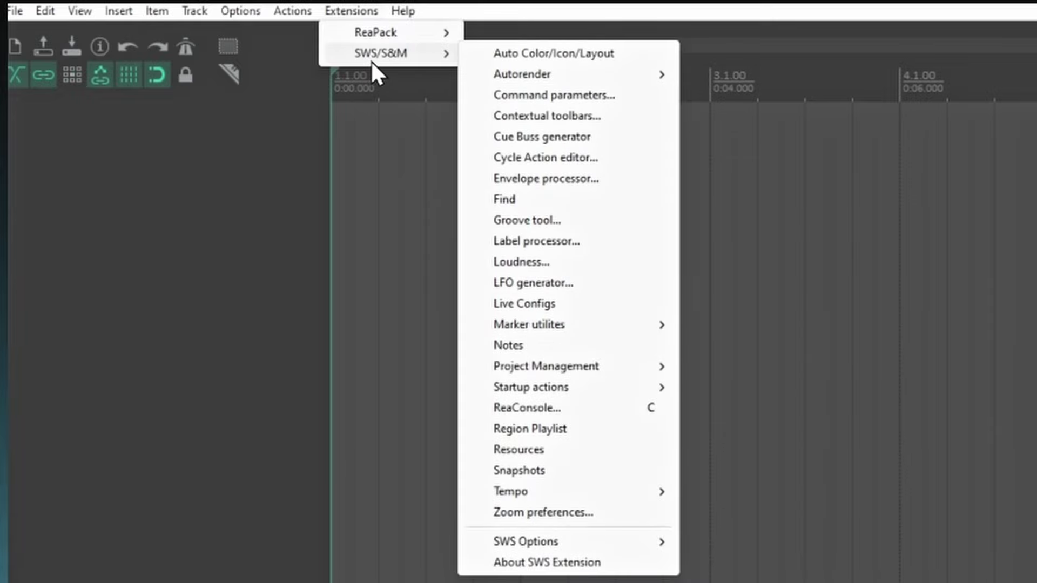
mouse_move(567, 534)
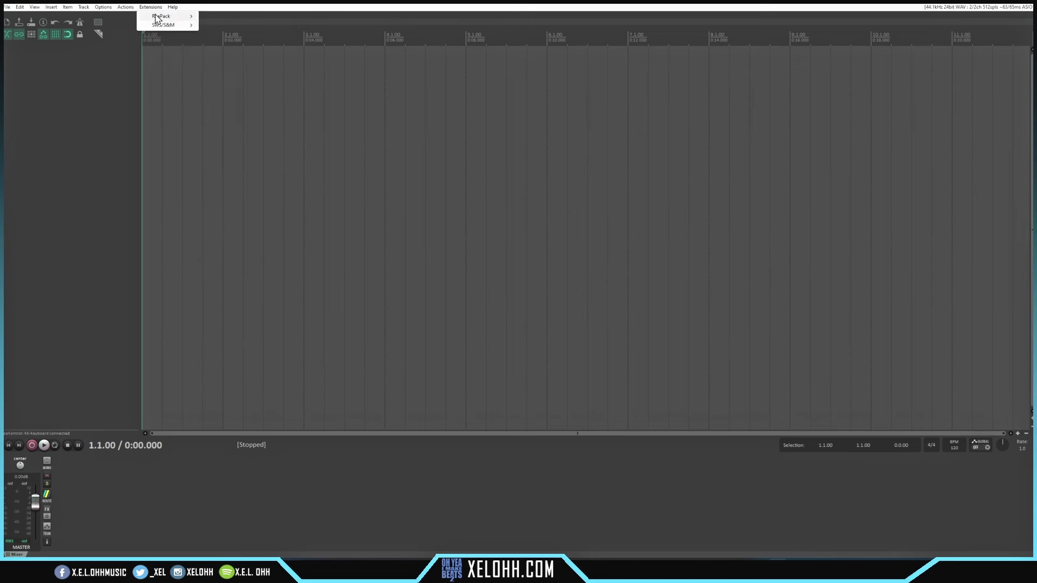
mouse_move(168, 19)
mouse_move(125, 6)
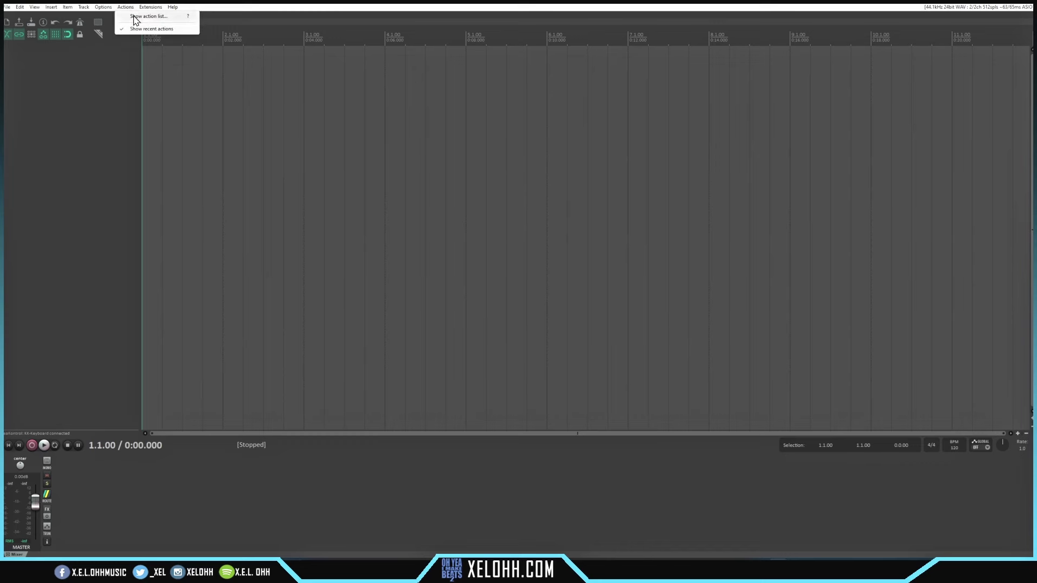
click(113, 108)
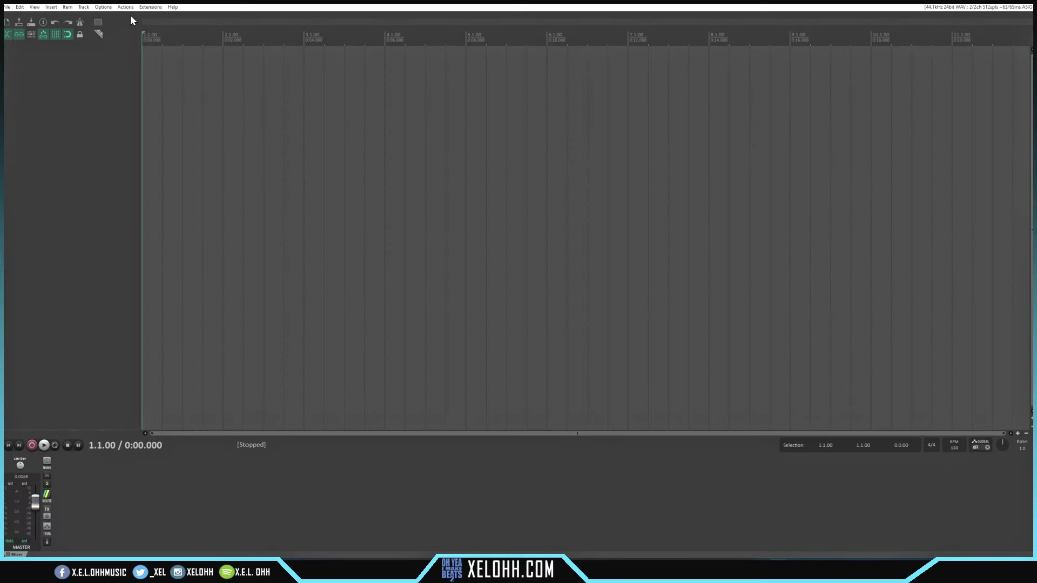
Step: Open ReaPack's repository import dialog, switch to Chrome and open the Repository list on reapack.com
click(150, 6)
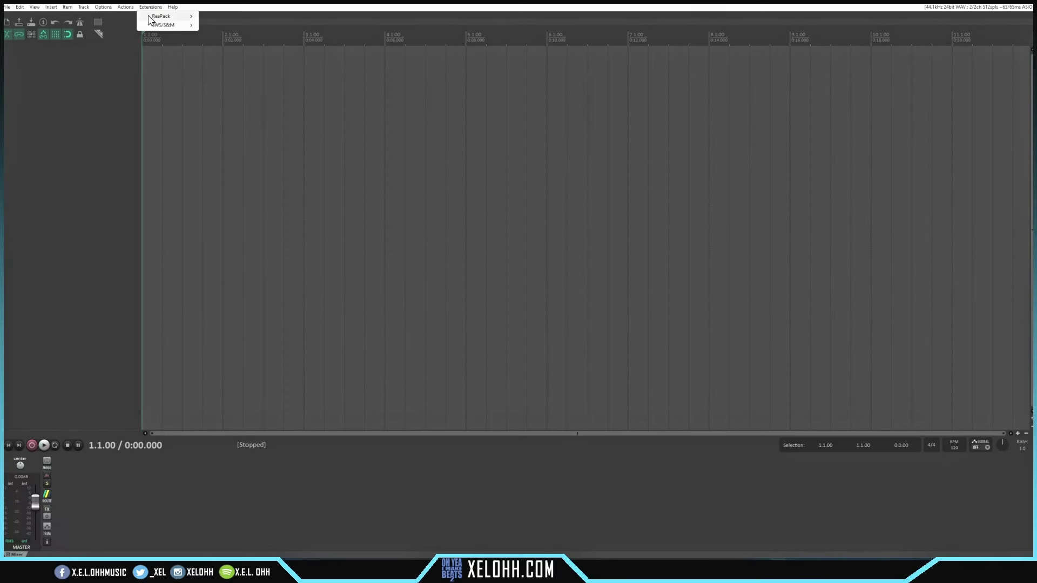
mouse_move(172, 20)
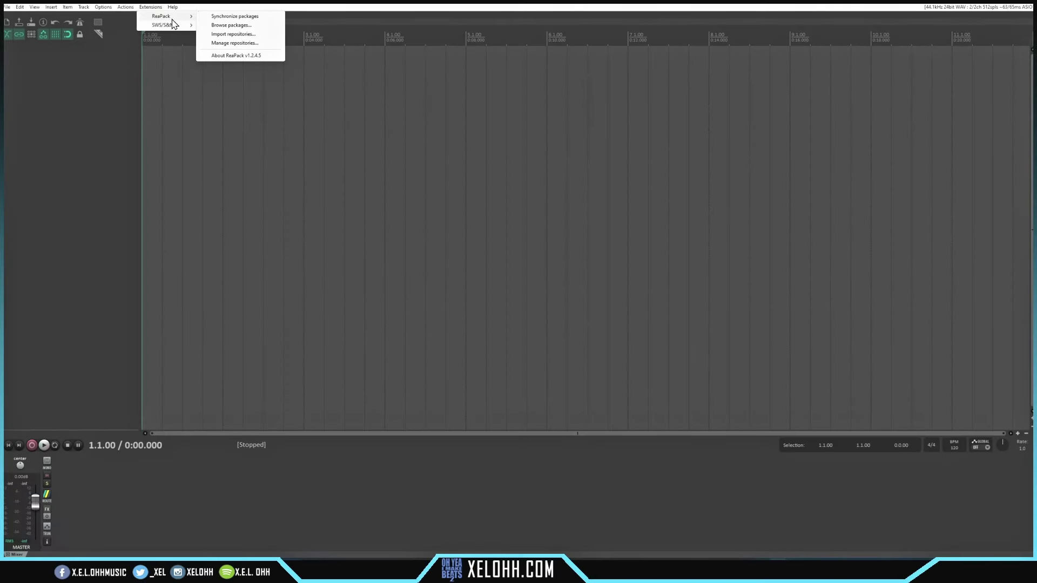
click(237, 34)
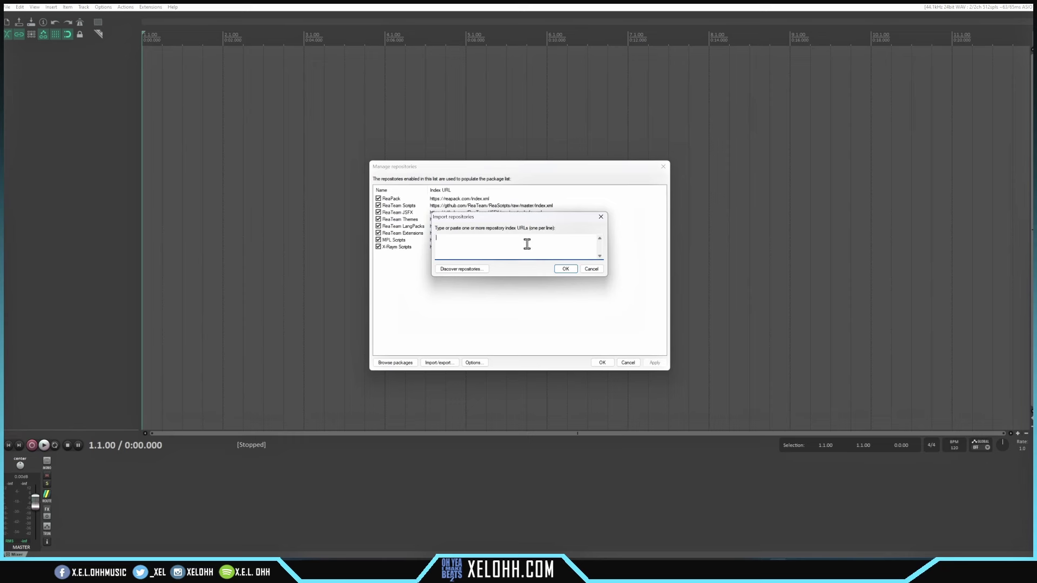
mouse_move(498, 553)
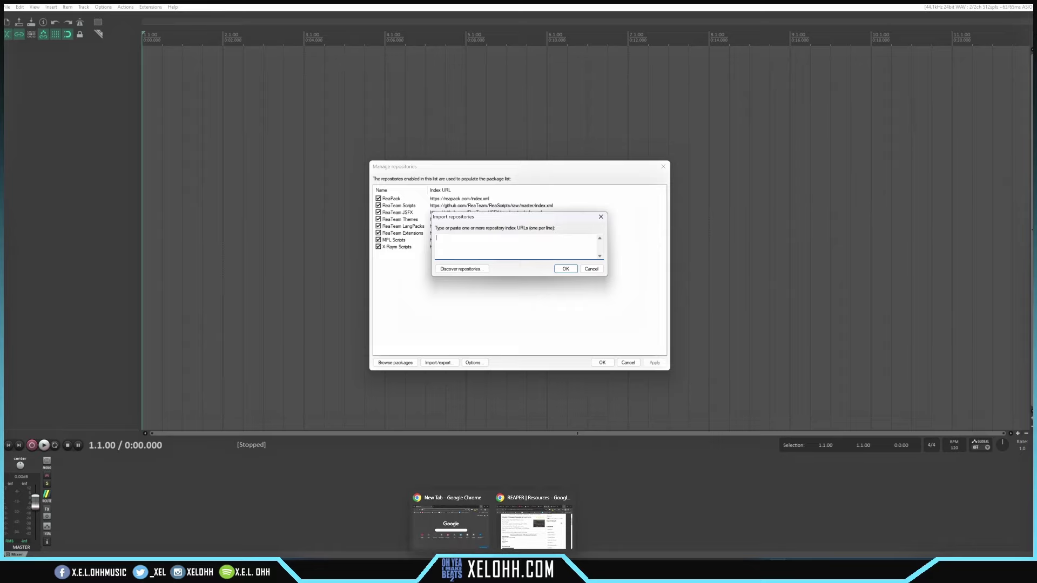
click(524, 526)
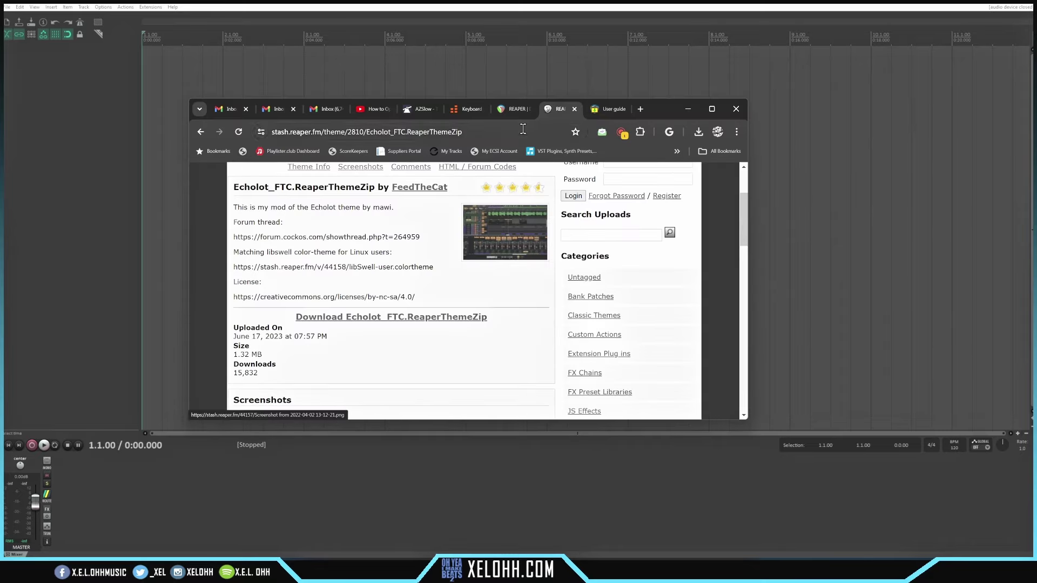
click(612, 108)
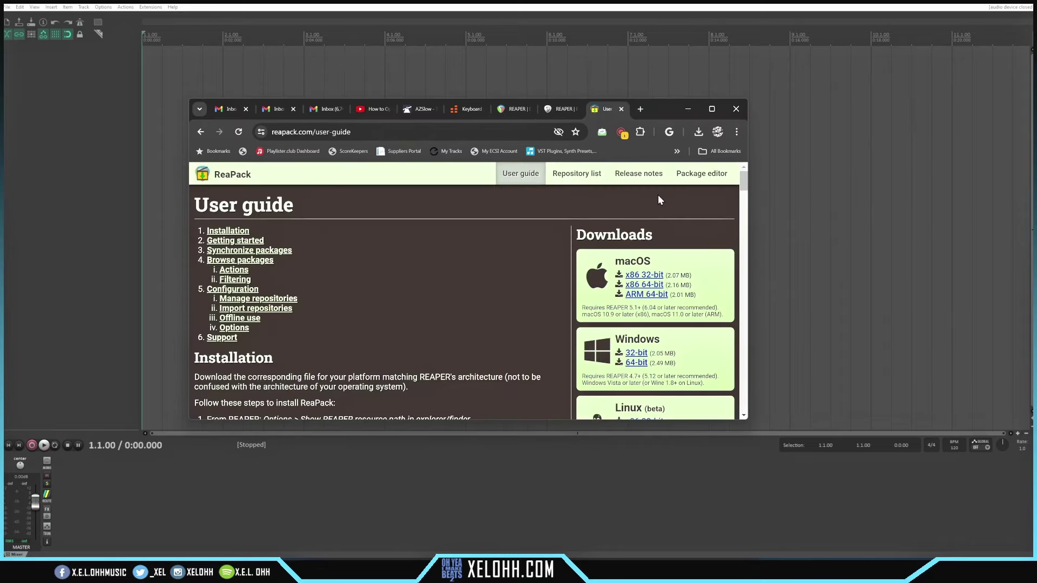
click(577, 180)
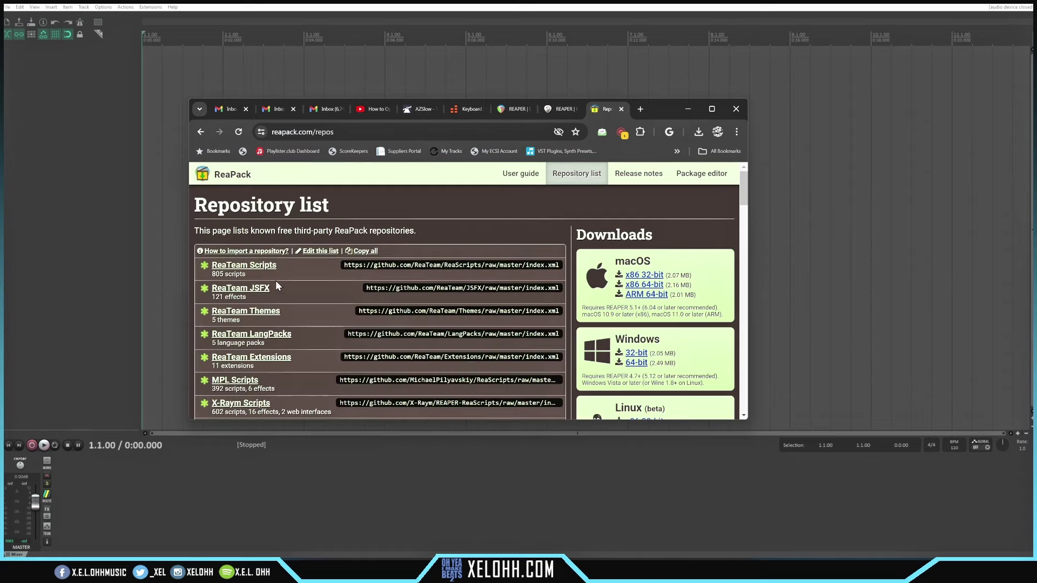
Step: Copy the FTC Tools index link from the repository list and paste it into REAPER's repository import dialog
scroll(365, 294, down, 10)
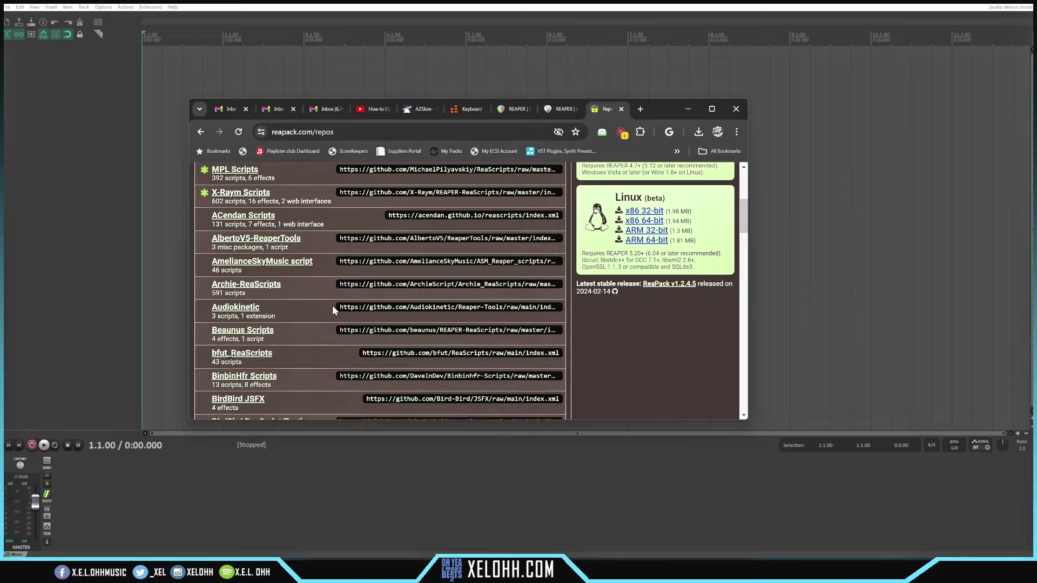
scroll(331, 306, down, 20)
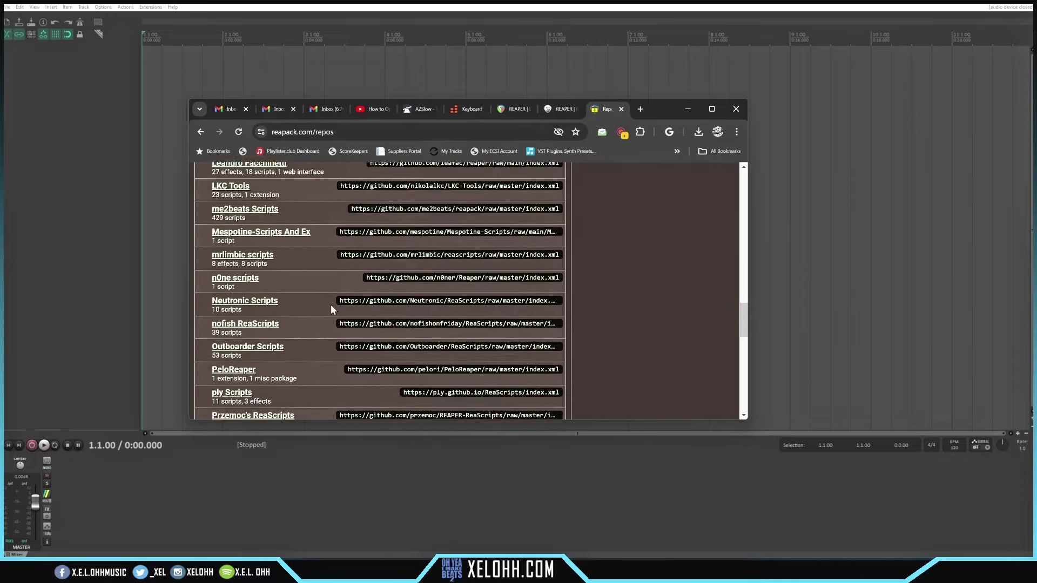
scroll(331, 308, down, 6)
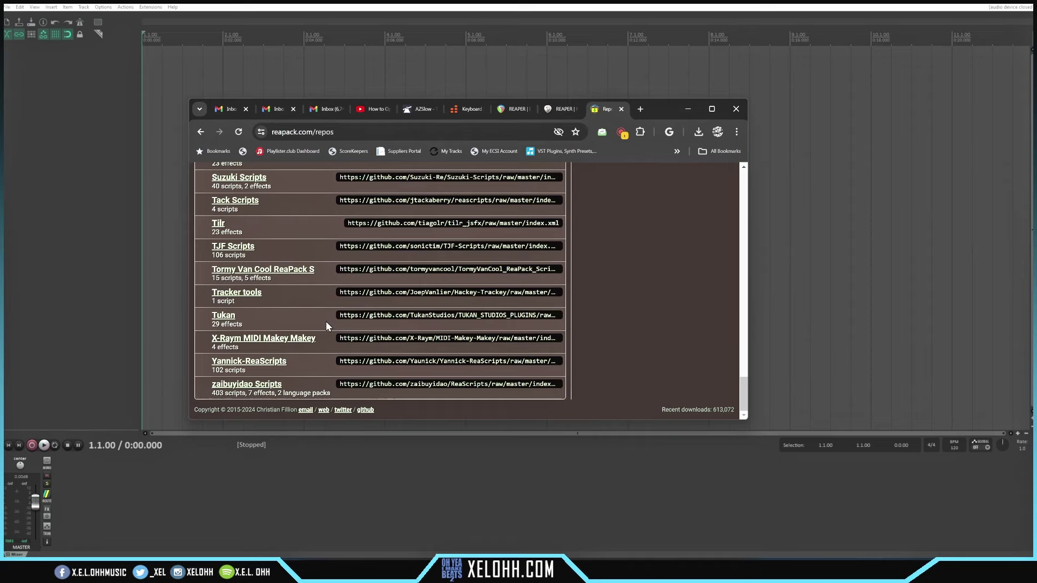
scroll(326, 321, up, 1)
scroll(326, 320, up, 2)
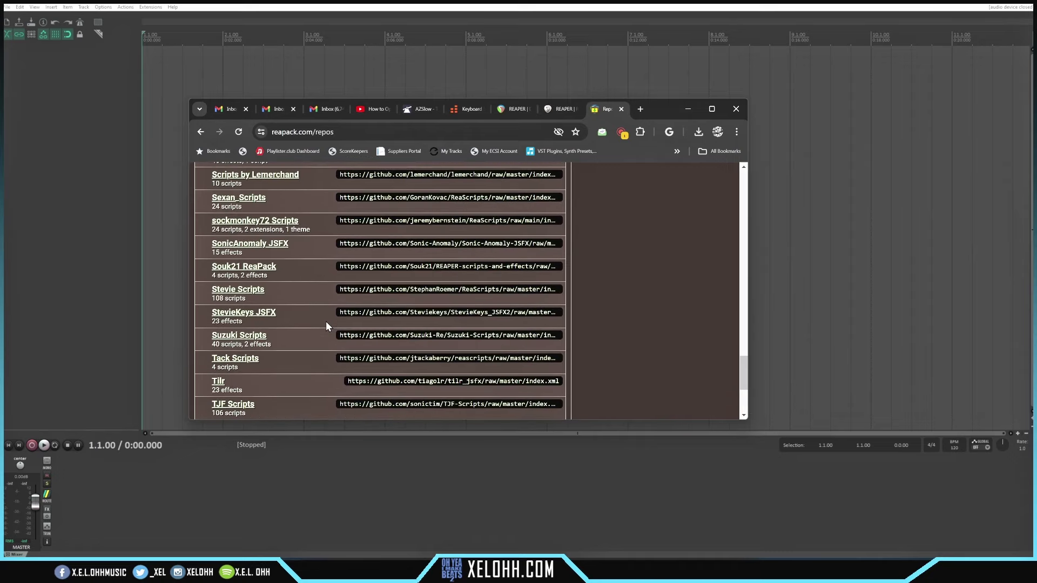
scroll(326, 321, up, 2)
scroll(326, 320, up, 10)
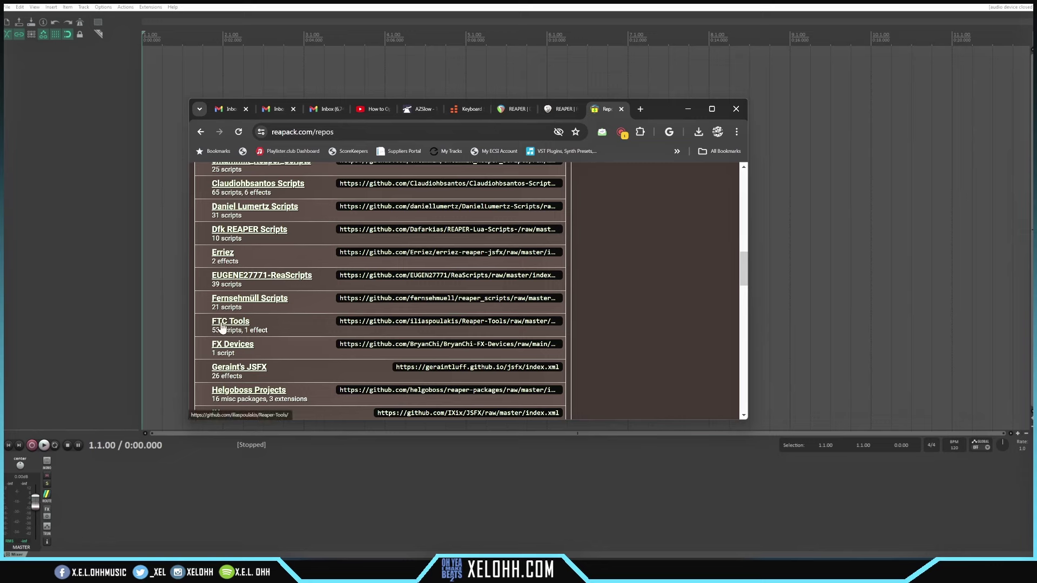
right_click(384, 321)
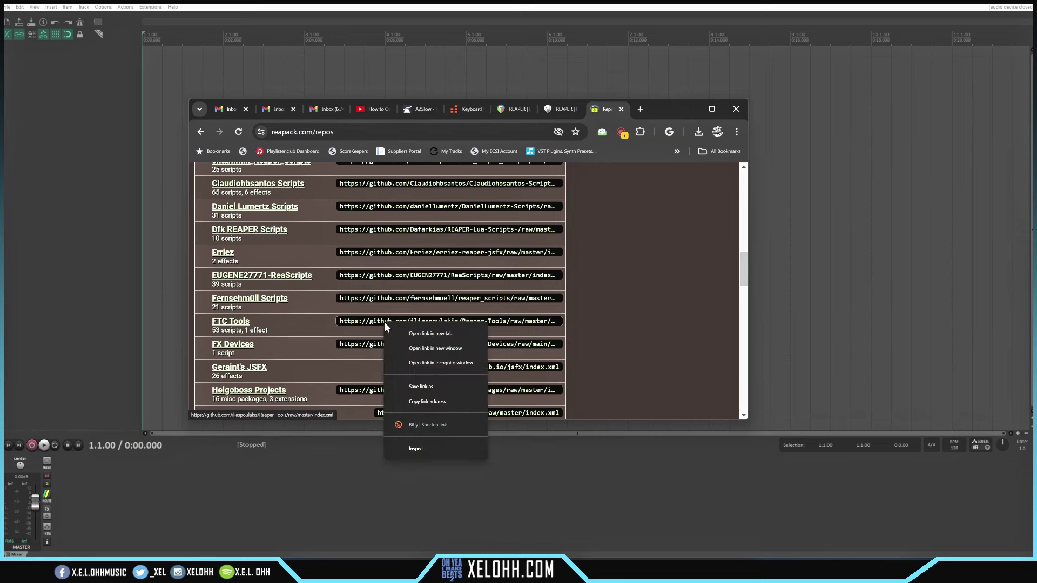
click(431, 402)
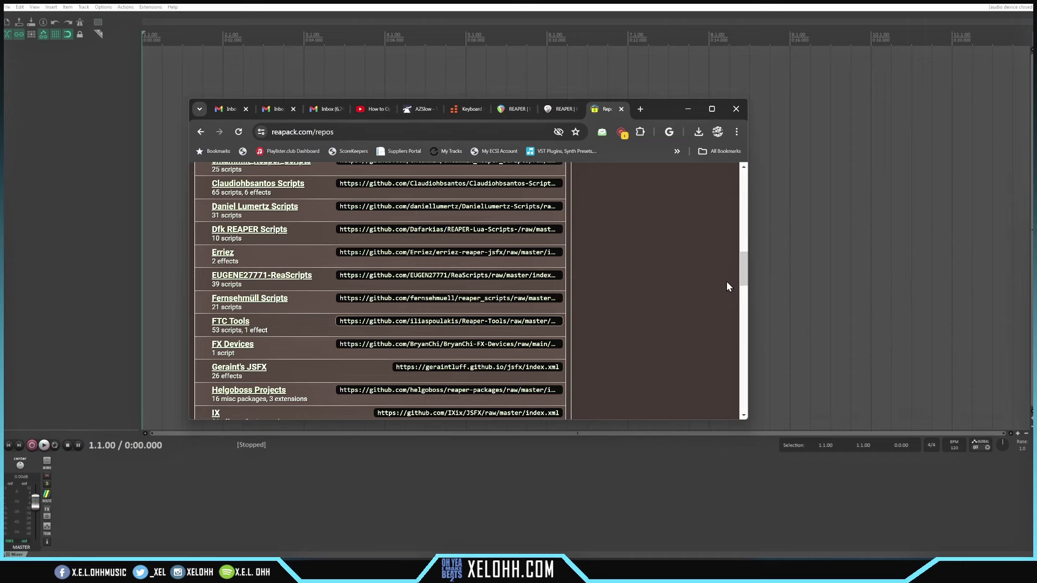
click(617, 9)
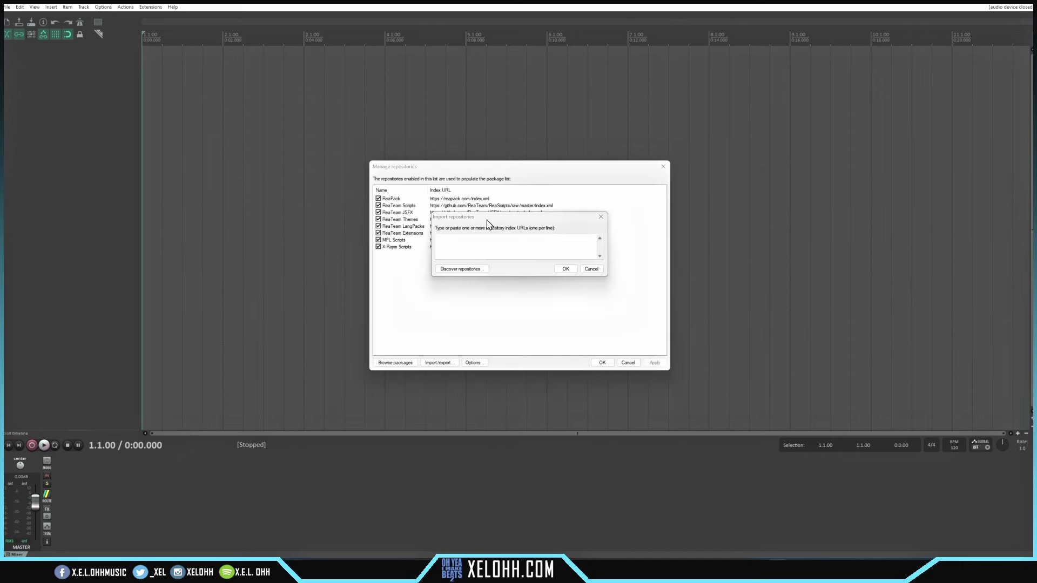
right_click(463, 240)
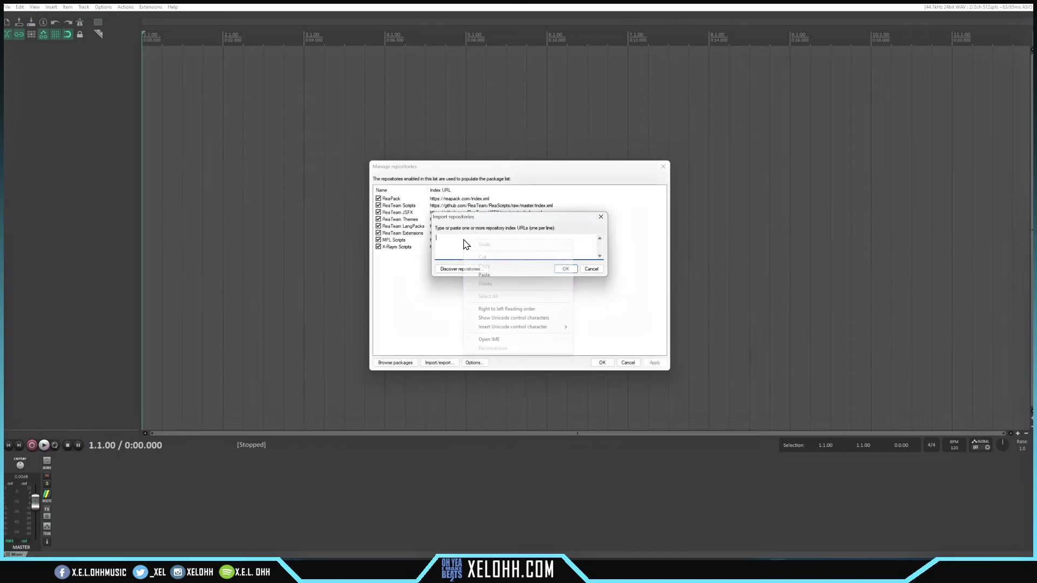
click(494, 275)
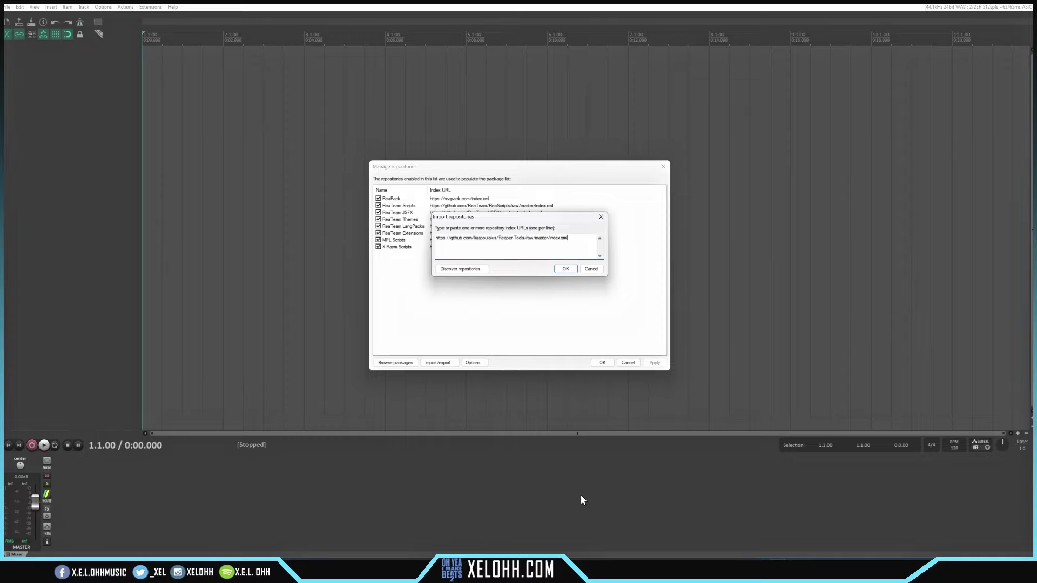
Step: Copy the SonicAnomaly JSFX index link from Chrome's repository list and add it on its own line in REAPER's import dialog
mouse_move(493, 572)
click(521, 531)
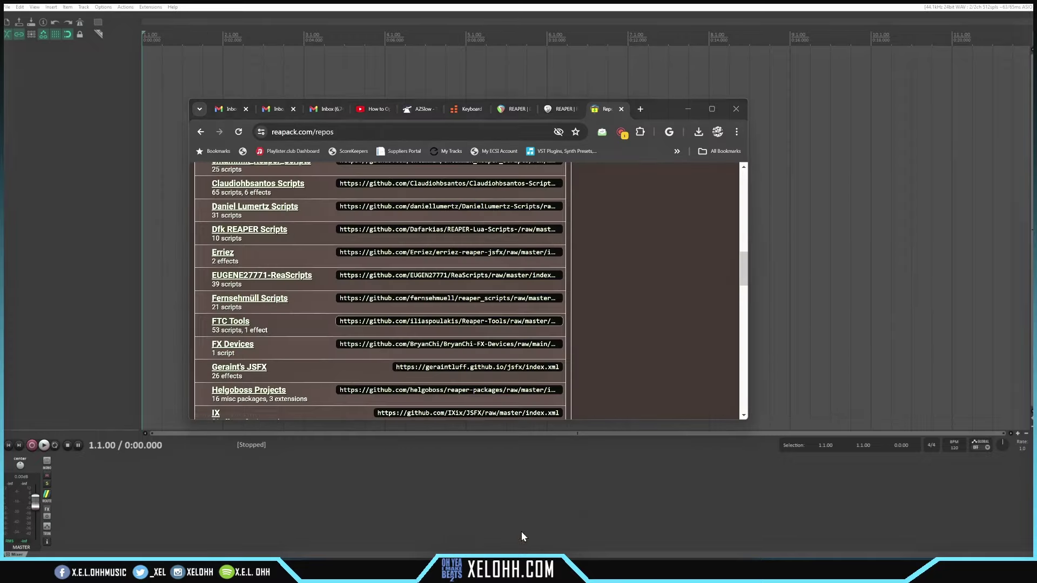
scroll(325, 324, down, 3)
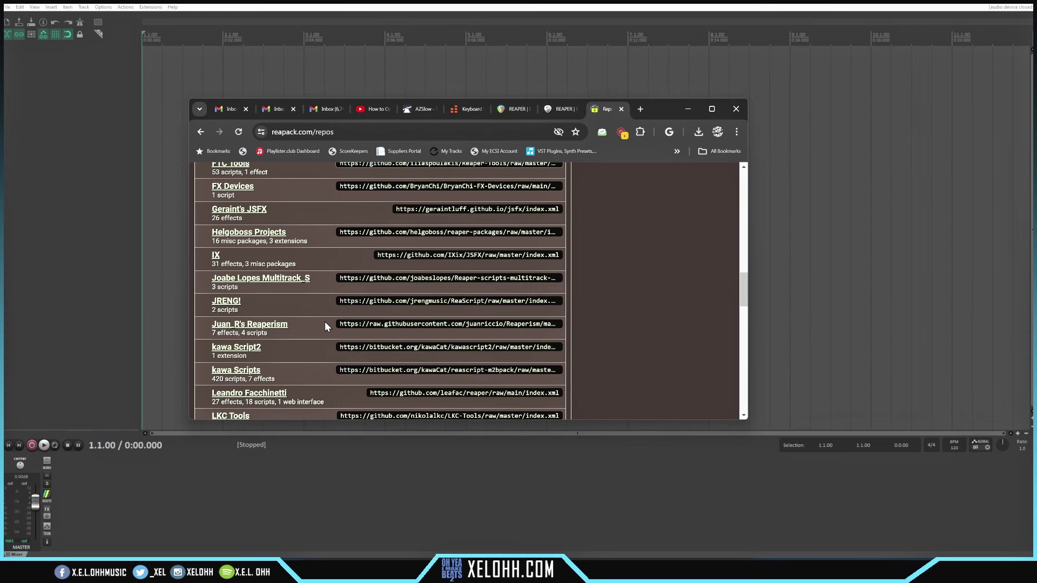
scroll(325, 322, down, 10)
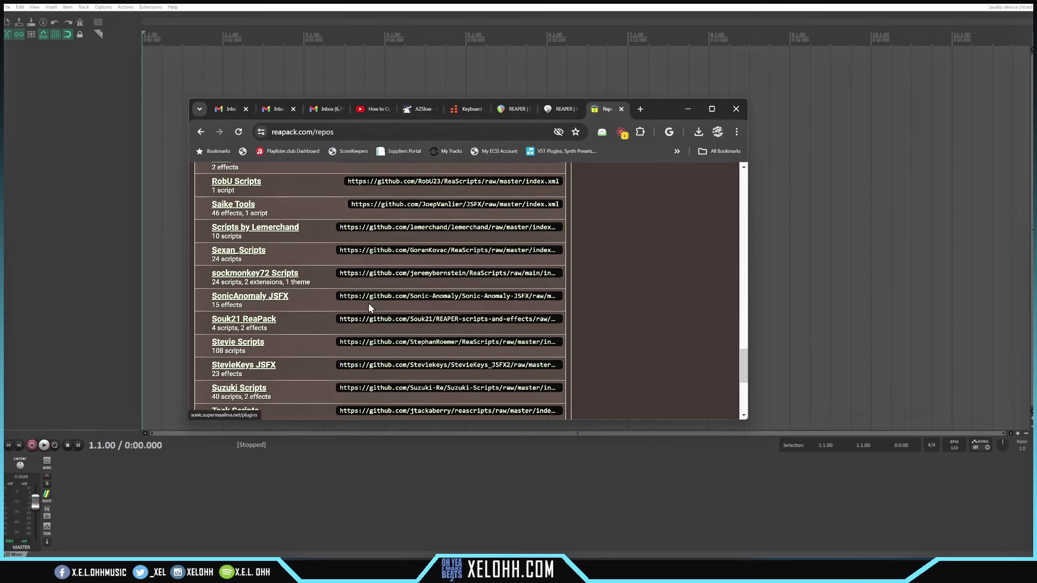
right_click(389, 297)
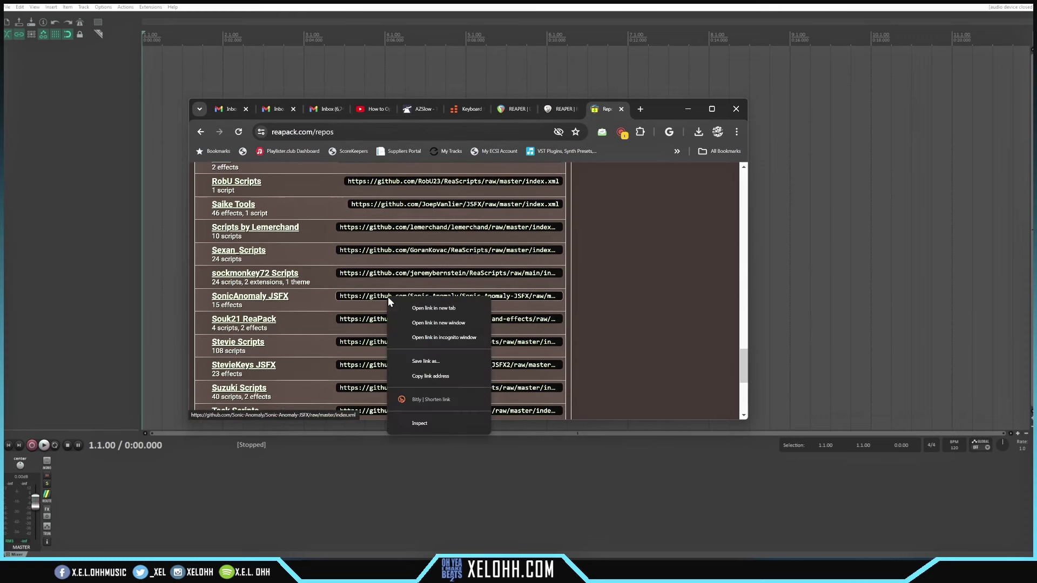
click(429, 376)
click(506, 5)
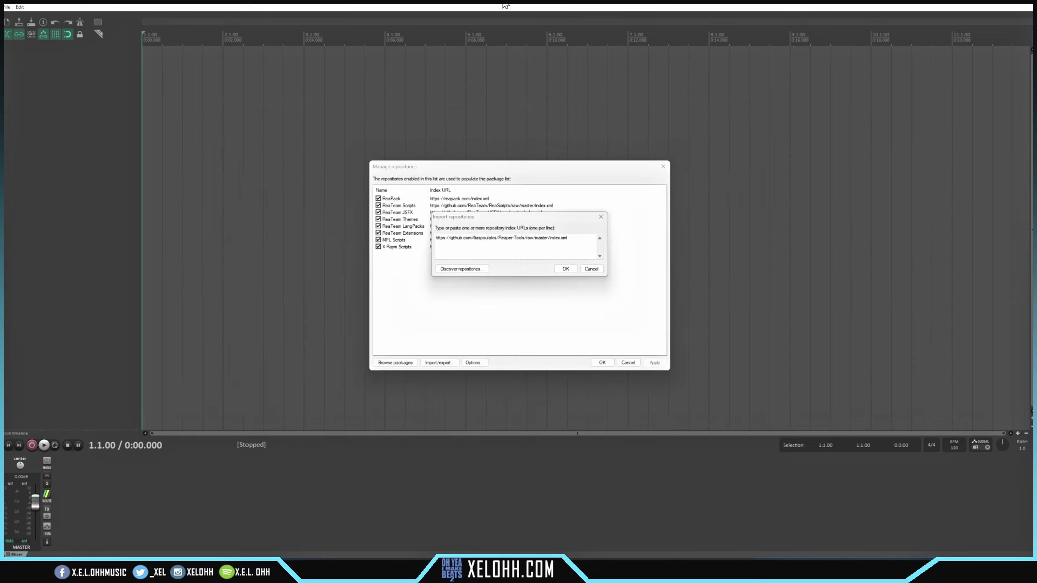
click(452, 242)
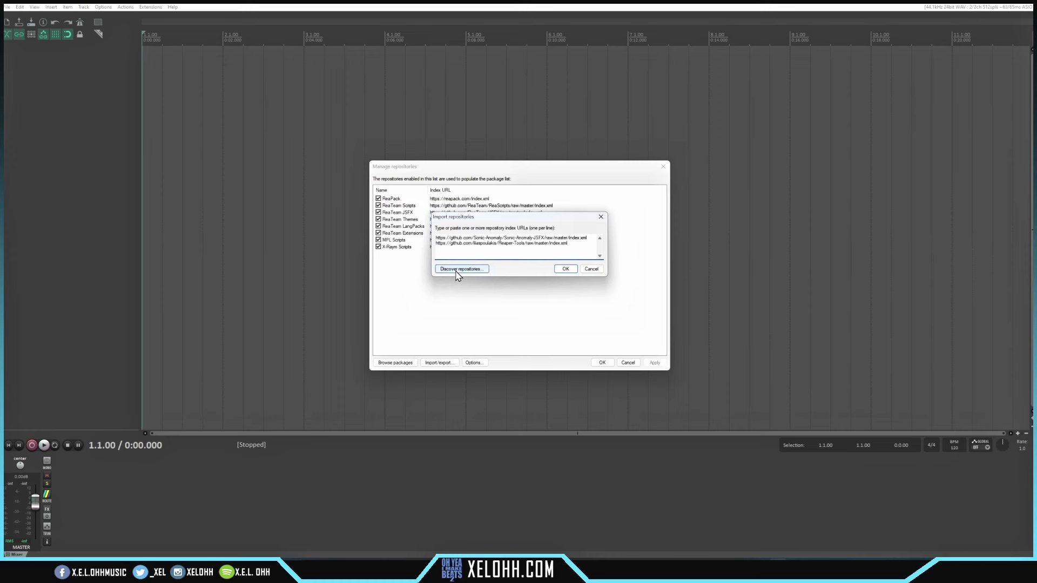
Step: Import the FTC Tools and SonicAnomaly JSFX repositories and review the installed packages in the transaction report
click(566, 269)
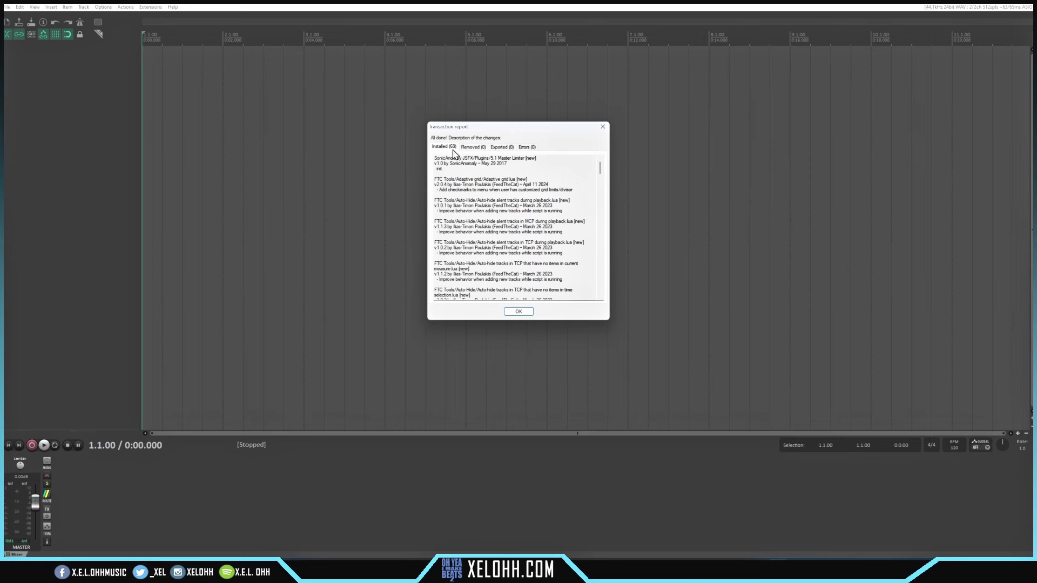
scroll(561, 216, down, 15)
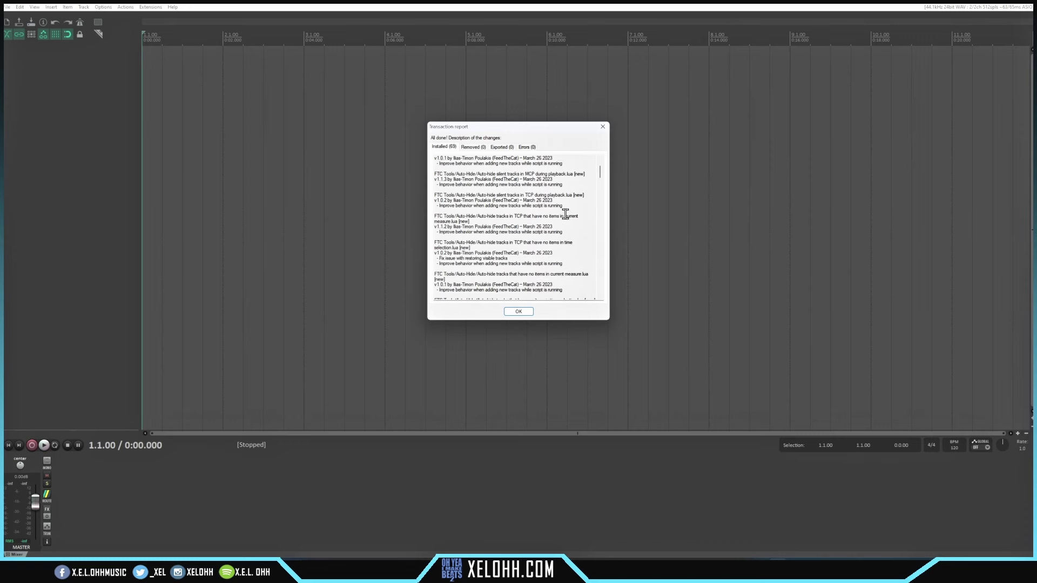
Step: Finish reviewing and close the transaction report, and bring up the list of available themes
scroll(557, 222, down, 15)
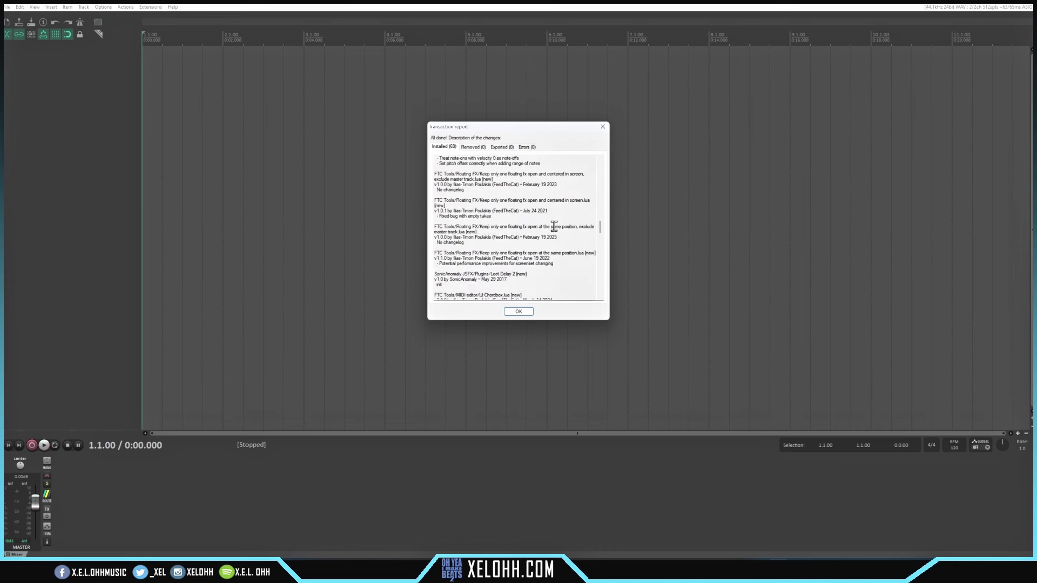
click(519, 312)
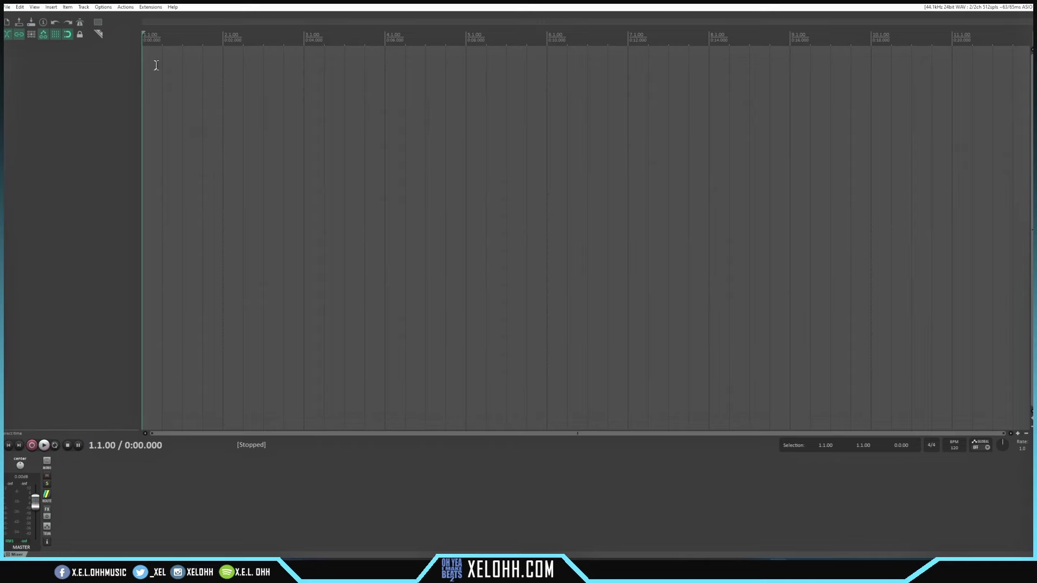
click(103, 8)
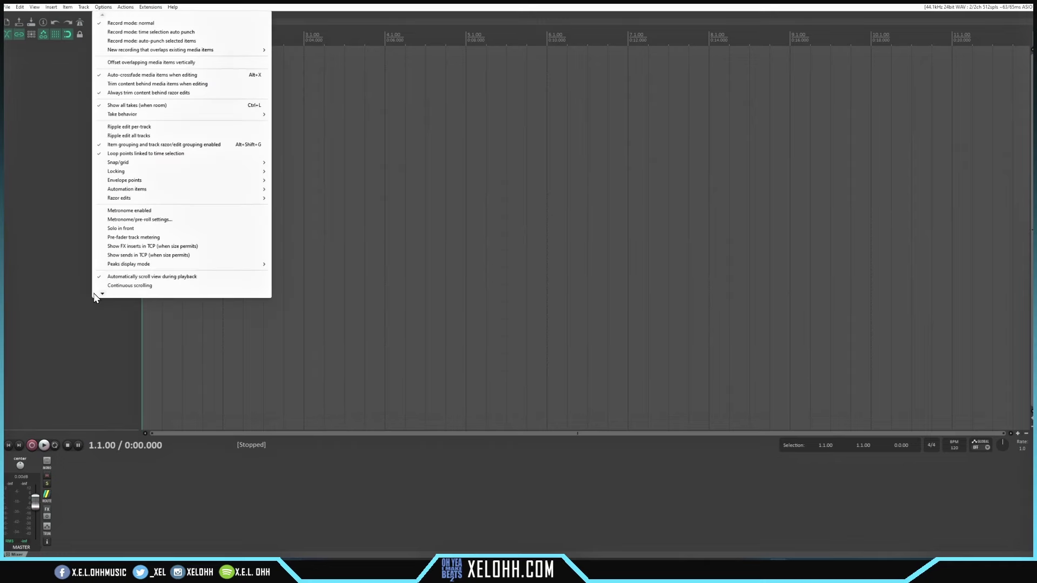
mouse_move(104, 295)
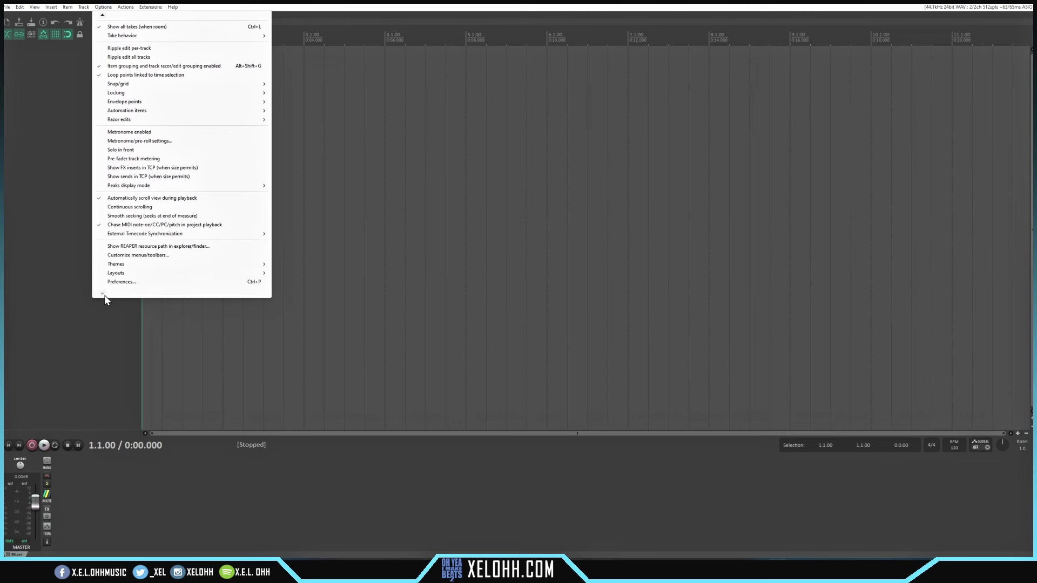
mouse_move(119, 268)
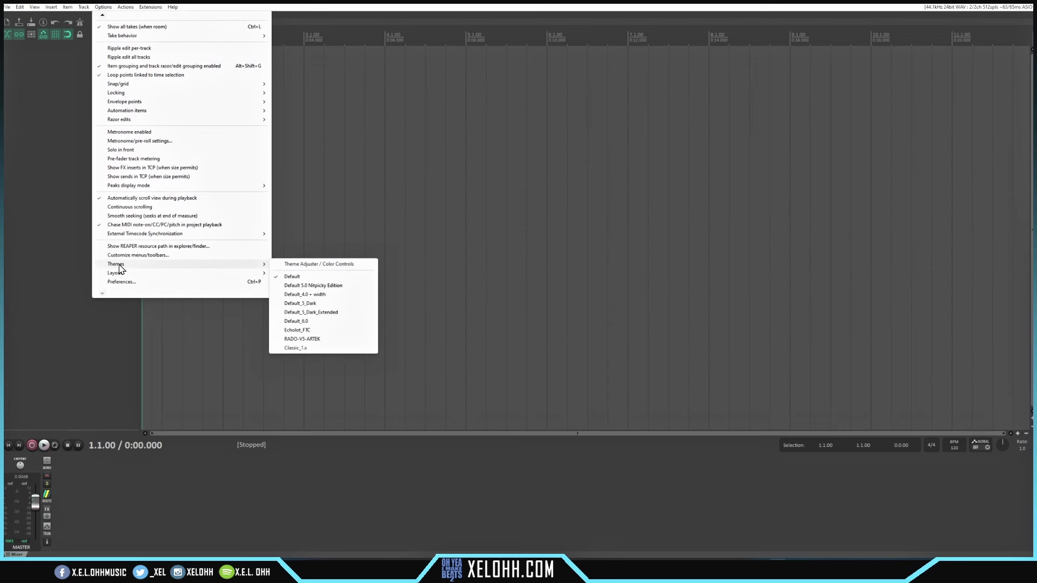
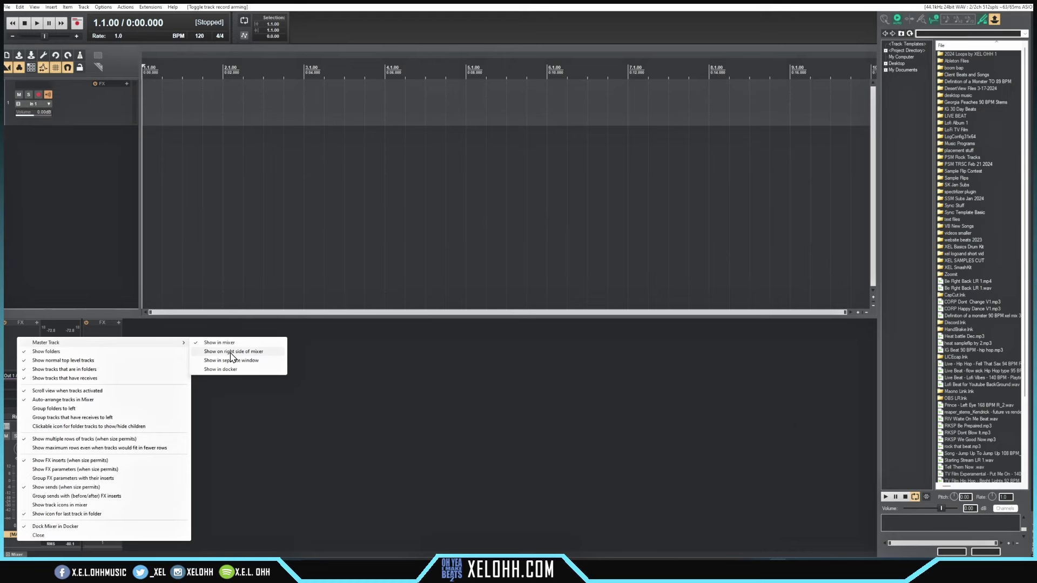
Step: Show the master track on the right side of the mixer and add a second track to the project
click(231, 352)
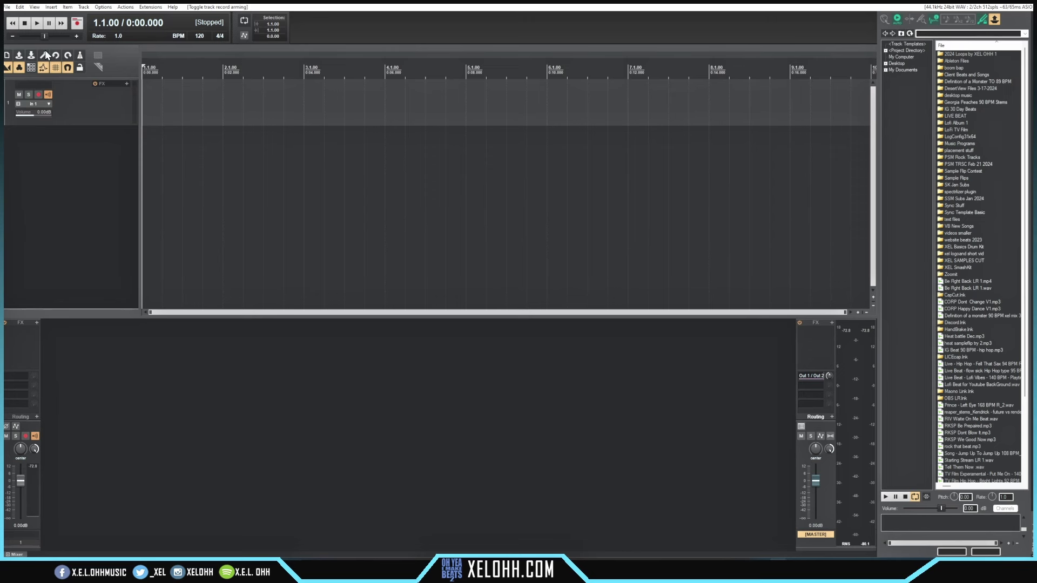
double_click(98, 187)
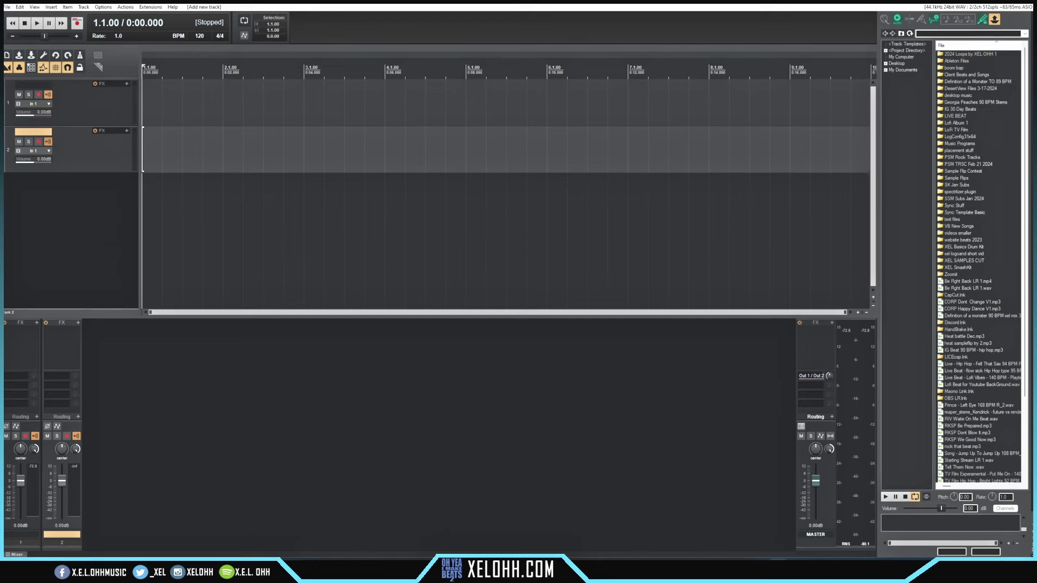
Step: Load "Kaution - Jah Born Sample flip 85 BPM IG Mix.cwp" from File Explorer into REAPER, discarding the unsaved project and dismissing the ReaCWP notice
mouse_move(528, 571)
click(550, 530)
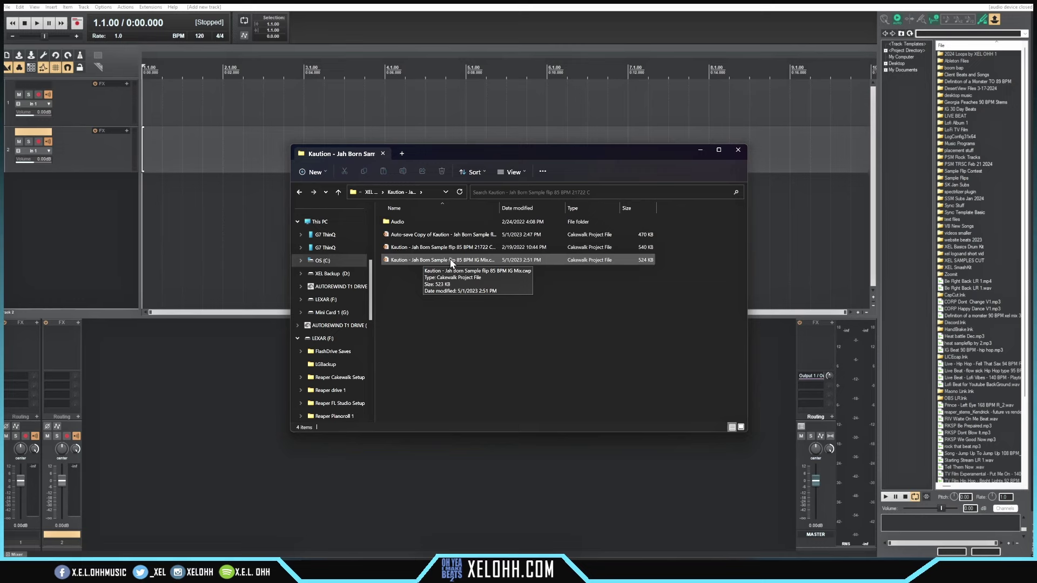
drag(451, 263, 139, 218)
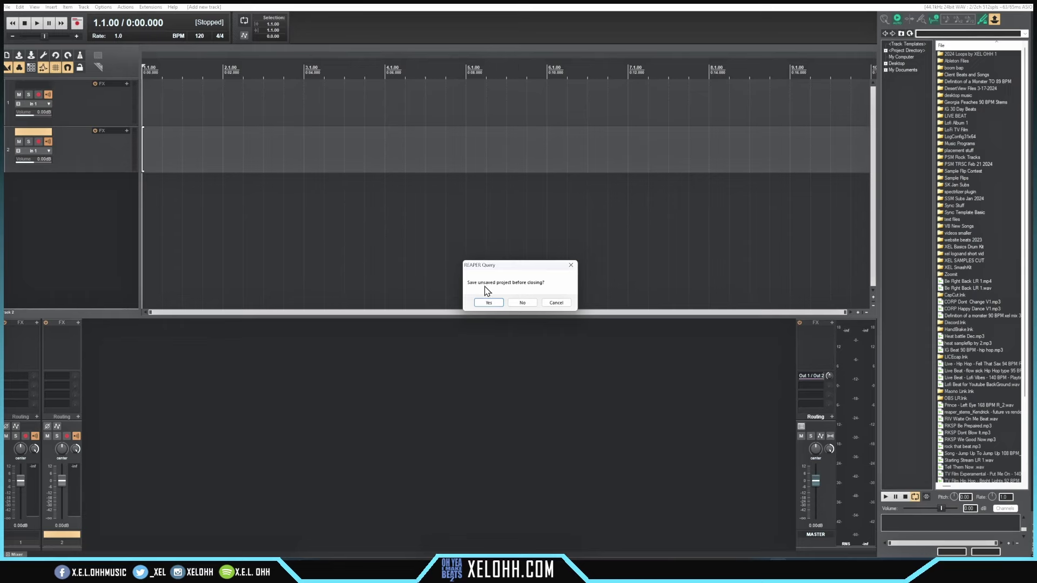
click(523, 304)
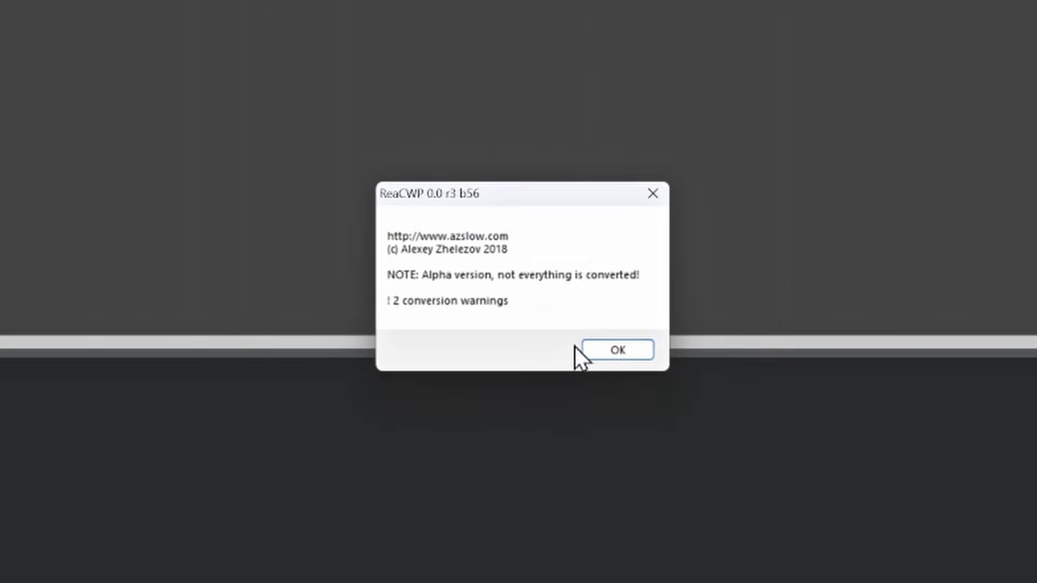
click(625, 347)
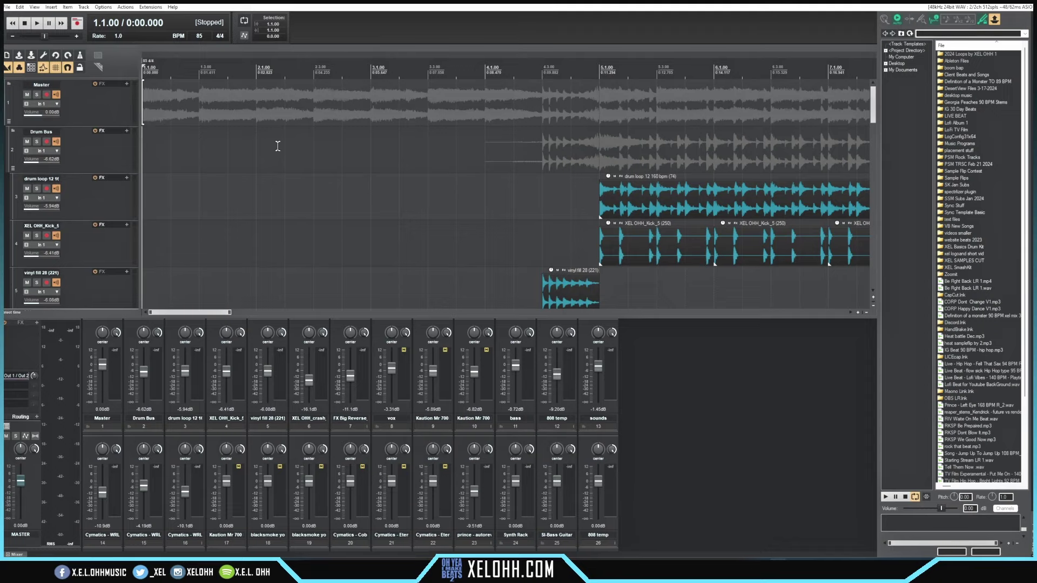
Step: Look through the imported arrangement and turn off showing multiple rows of tracks in the mixer
scroll(530, 243, down, 6)
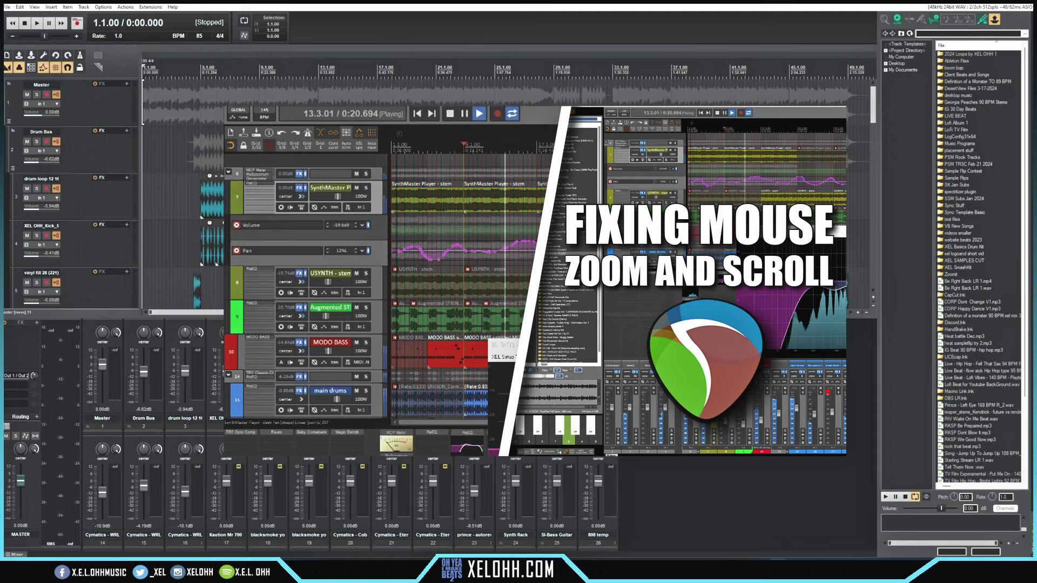
scroll(360, 236, down, 3)
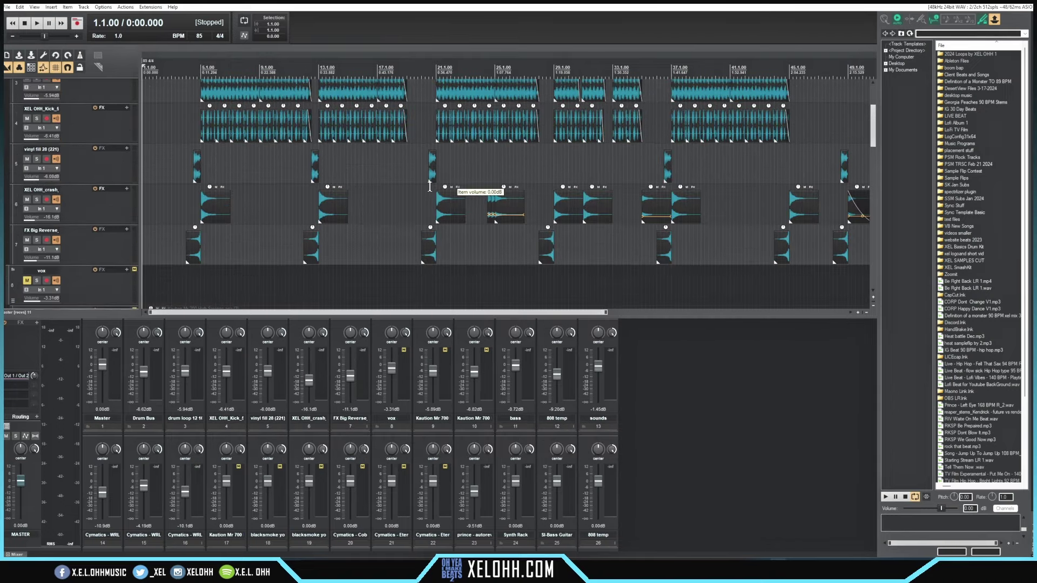
scroll(427, 188, right, 3)
scroll(427, 188, left, 3)
drag(871, 111, 869, 268)
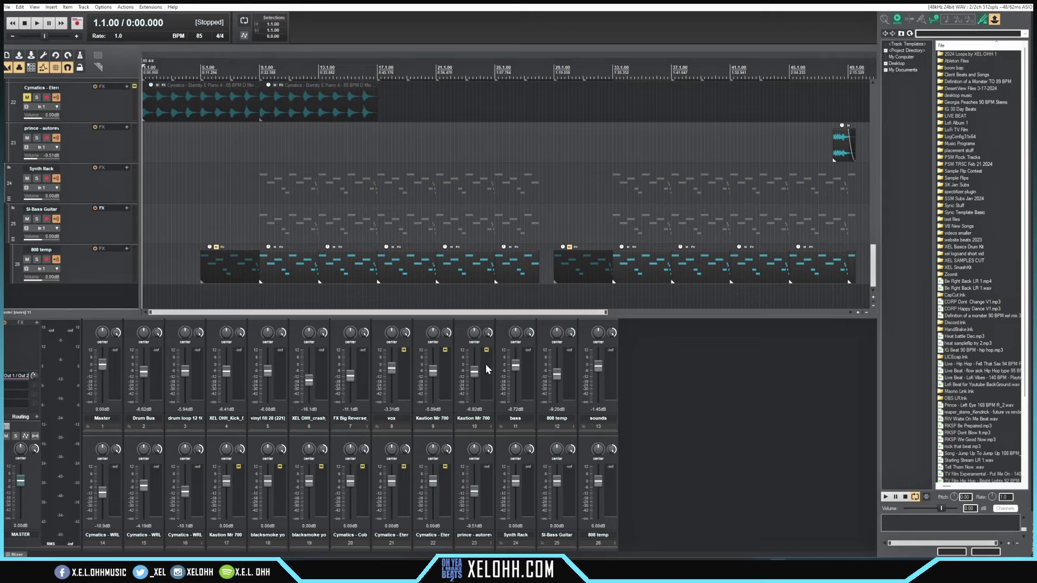
right_click(668, 402)
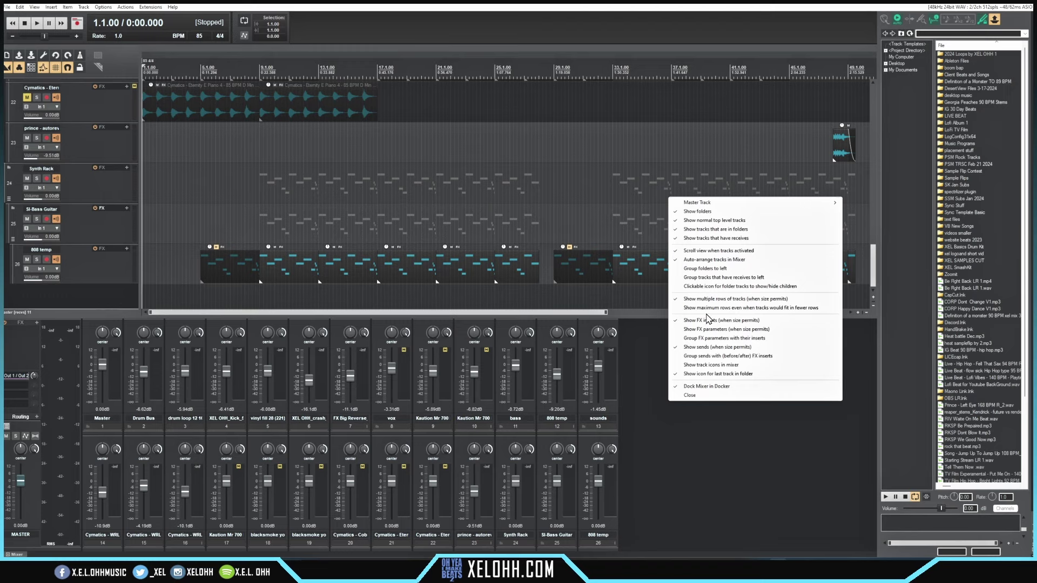
click(676, 299)
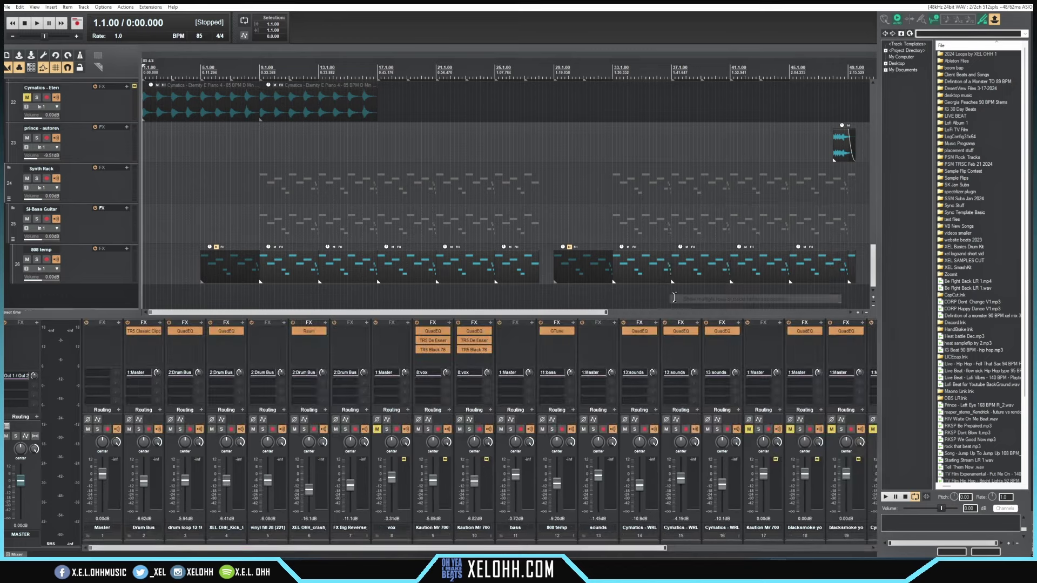
Step: Play the imported project from the start to check its sound and stop playback
drag(246, 549, 310, 551)
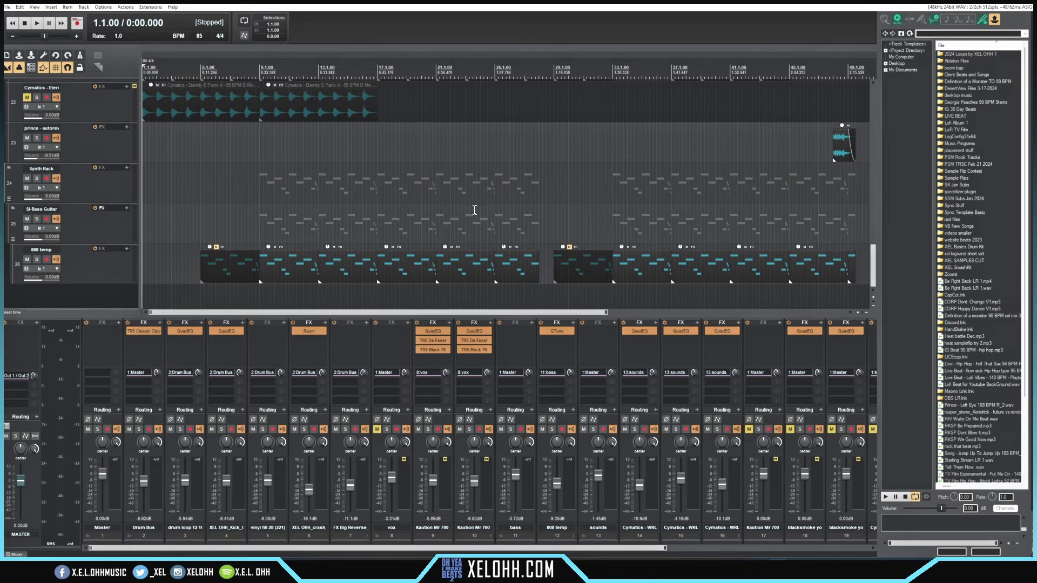
key(space)
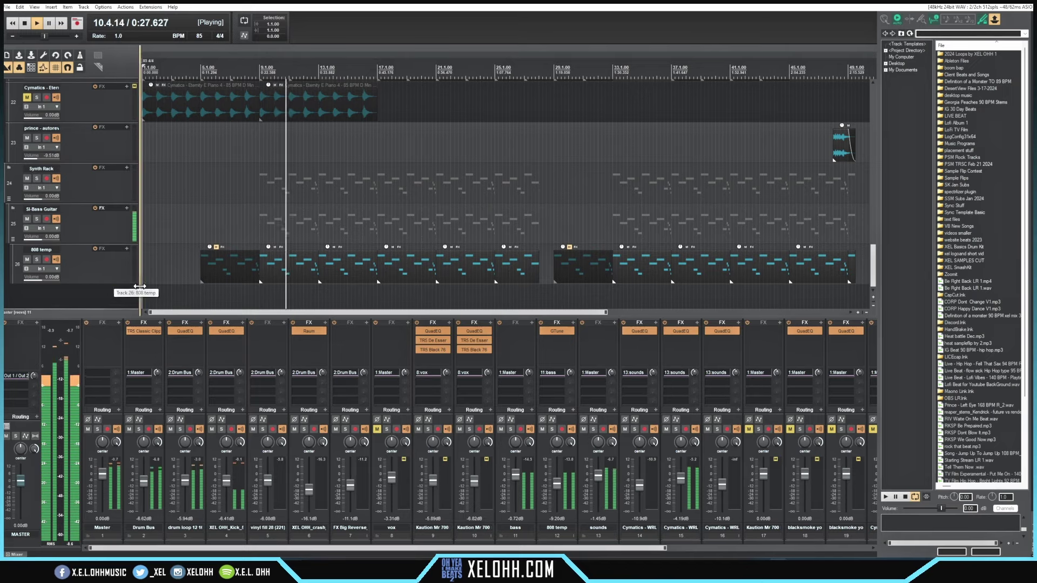
key(space)
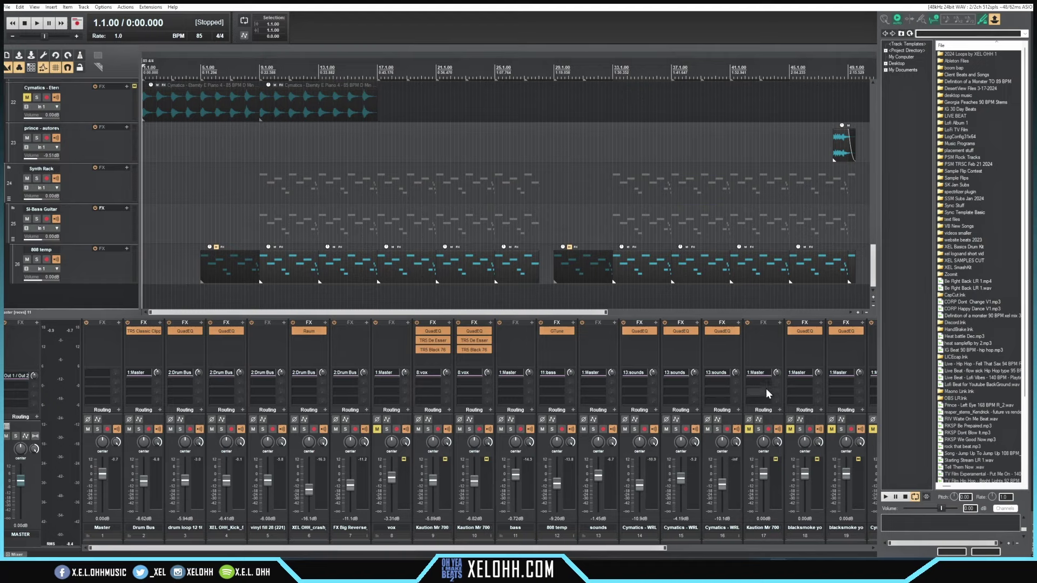
Step: Inspect the QuadEQ effect on mixer track 18 and close its window
drag(397, 548, 621, 552)
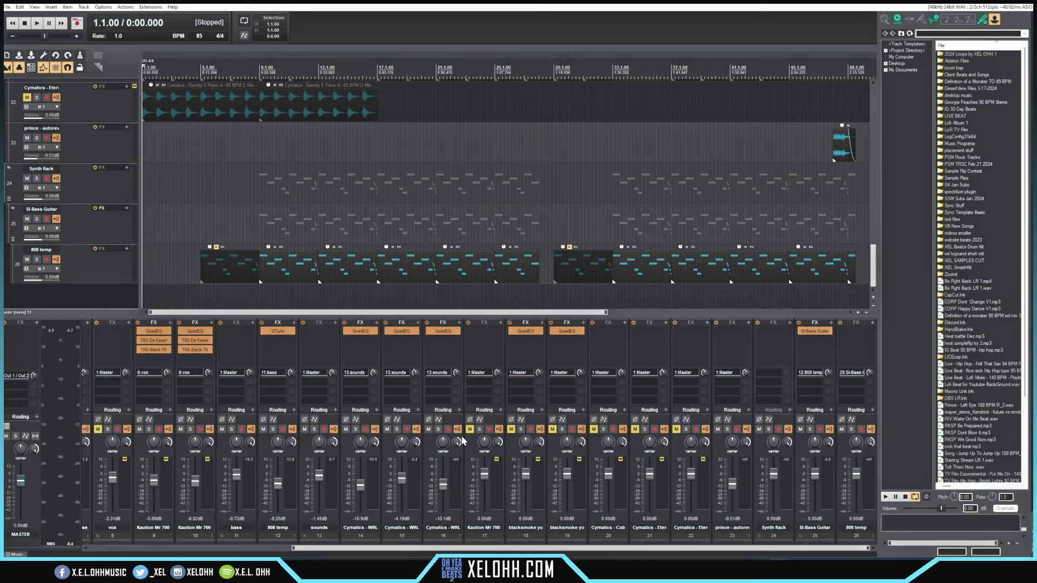
click(527, 332)
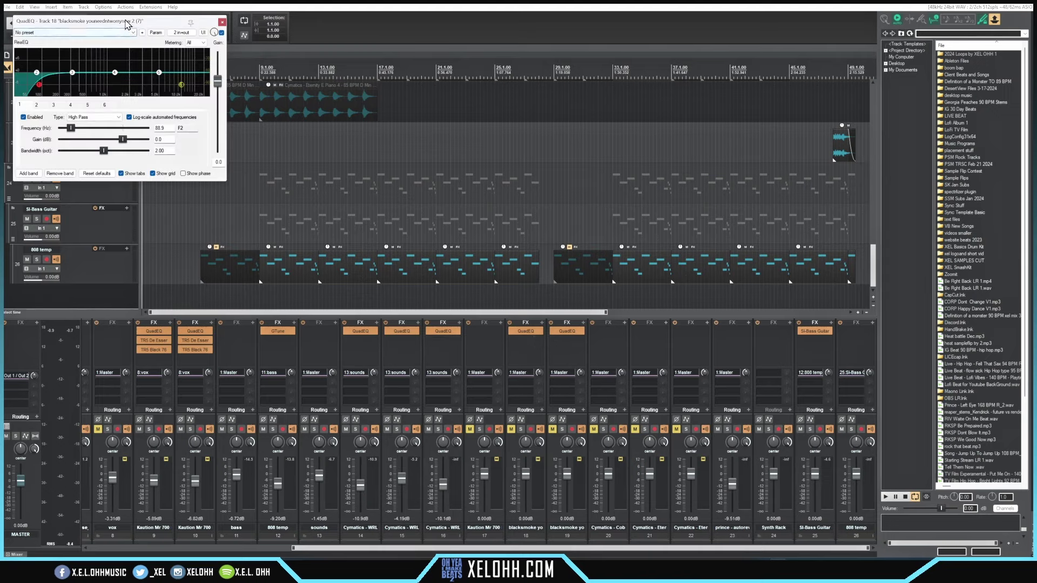
drag(128, 21, 420, 105)
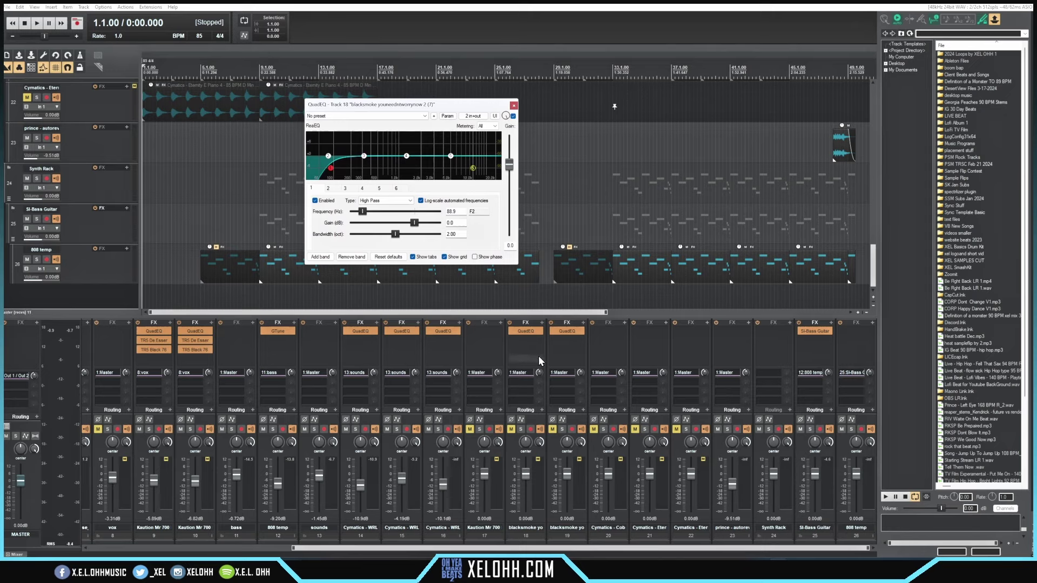
click(514, 106)
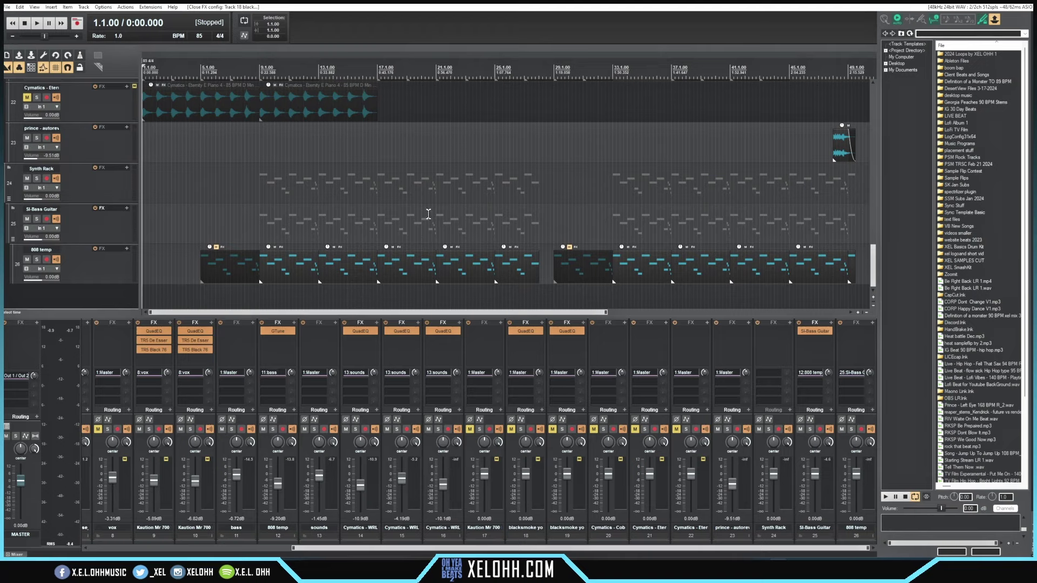
Step: Examine the imported arrangement at different timeline zoom levels and look through the whole track list
scroll(367, 199, up, 4)
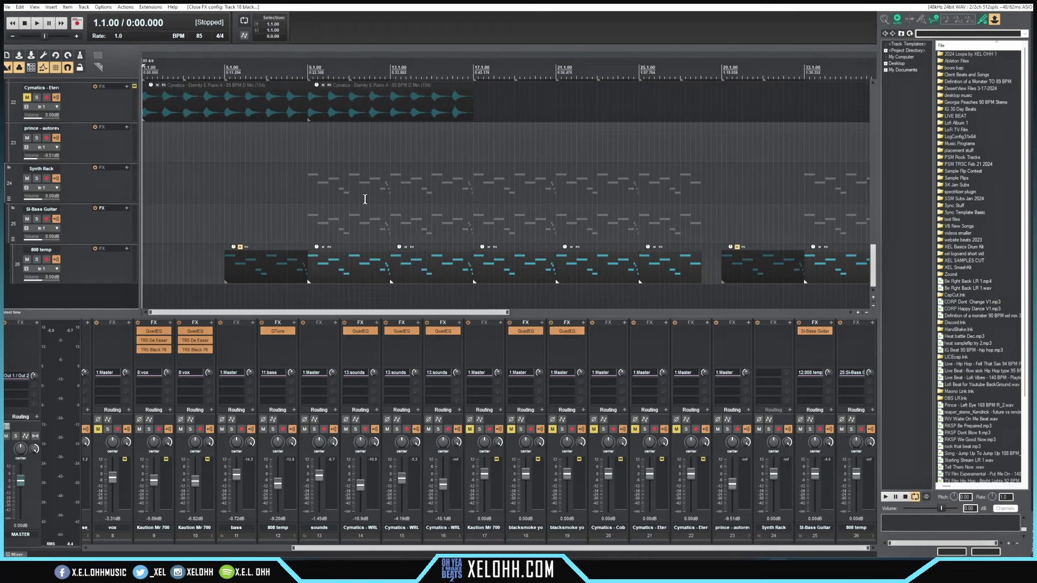
scroll(365, 200, down, 4)
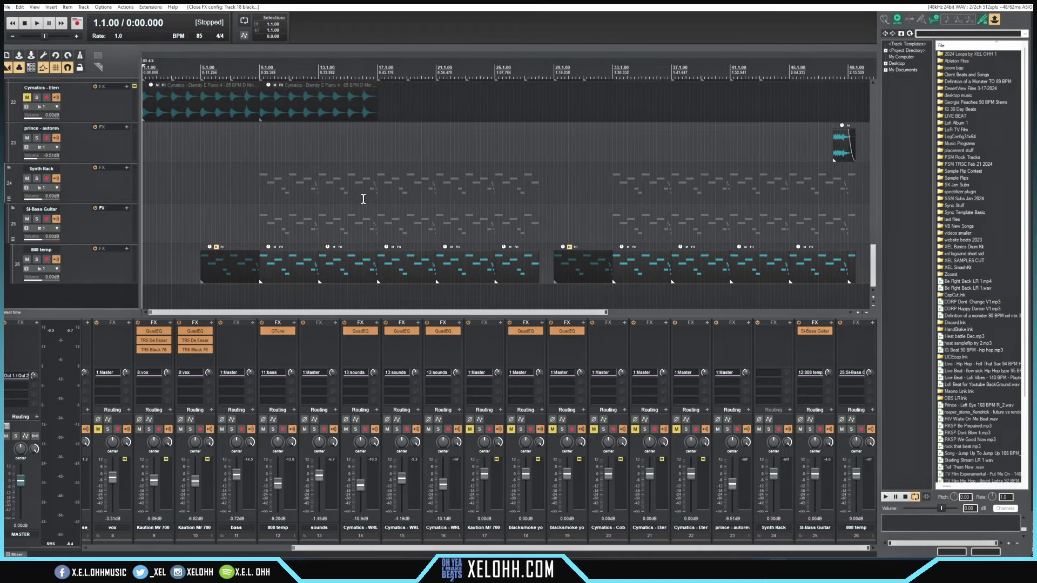
scroll(364, 200, down, 4)
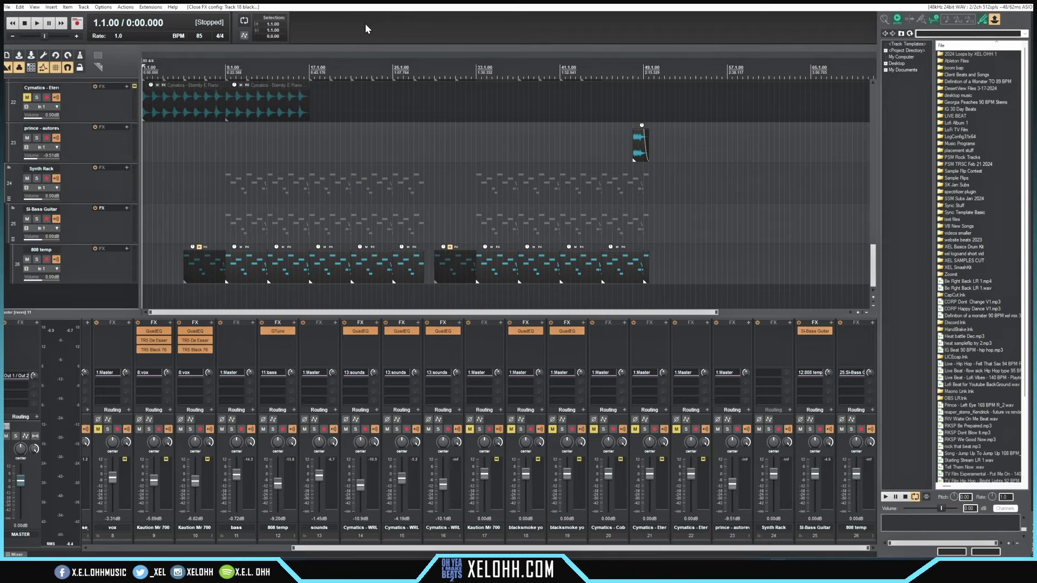
scroll(359, 174, up, 3)
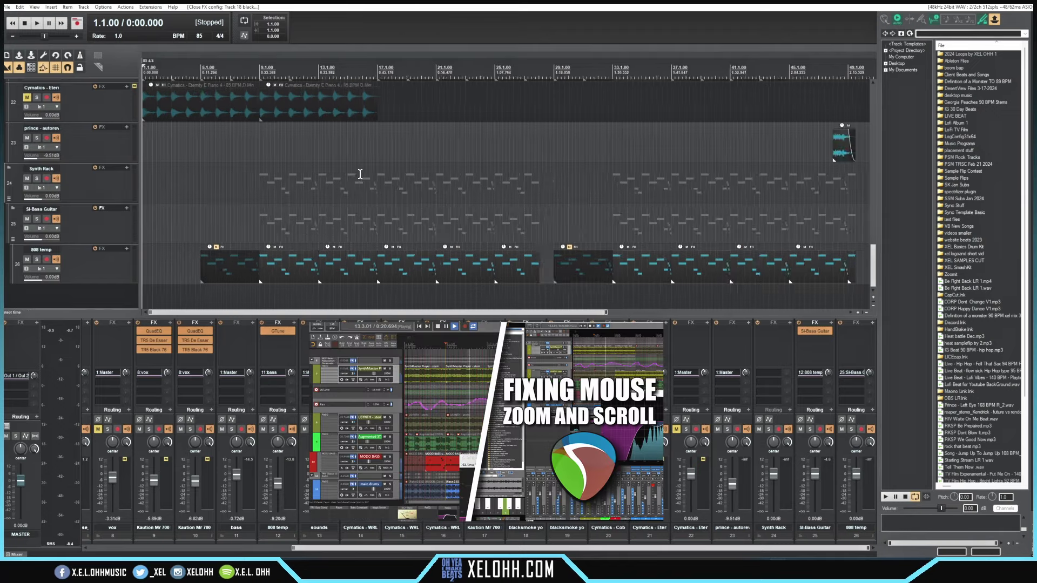
scroll(360, 174, down, 3)
scroll(360, 174, up, 3)
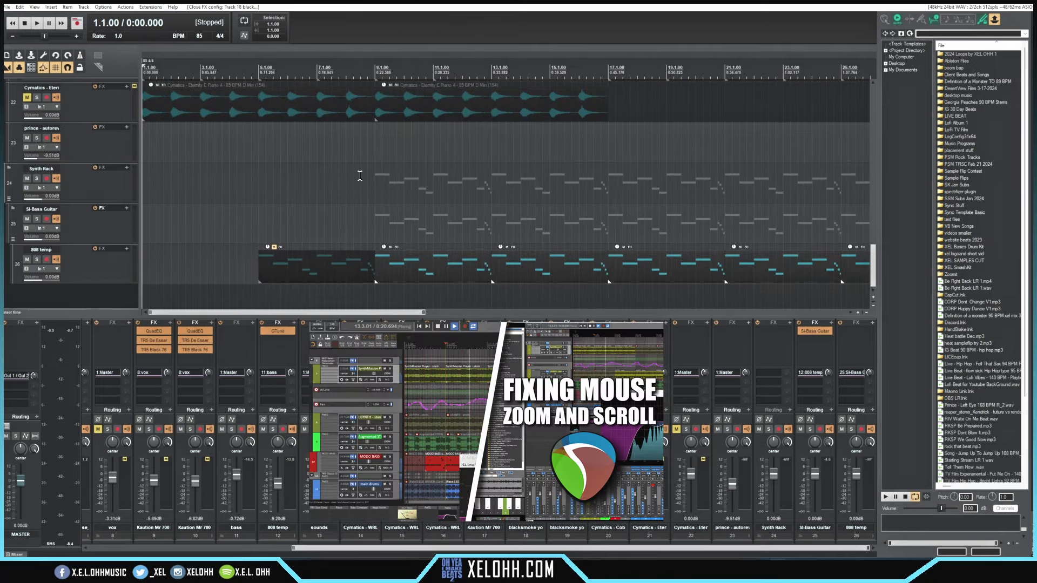
scroll(360, 175, down, 3)
scroll(360, 176, up, 3)
scroll(360, 176, down, 3)
scroll(359, 176, up, 3)
scroll(360, 176, down, 1)
scroll(360, 176, up, 3)
scroll(357, 177, down, 3)
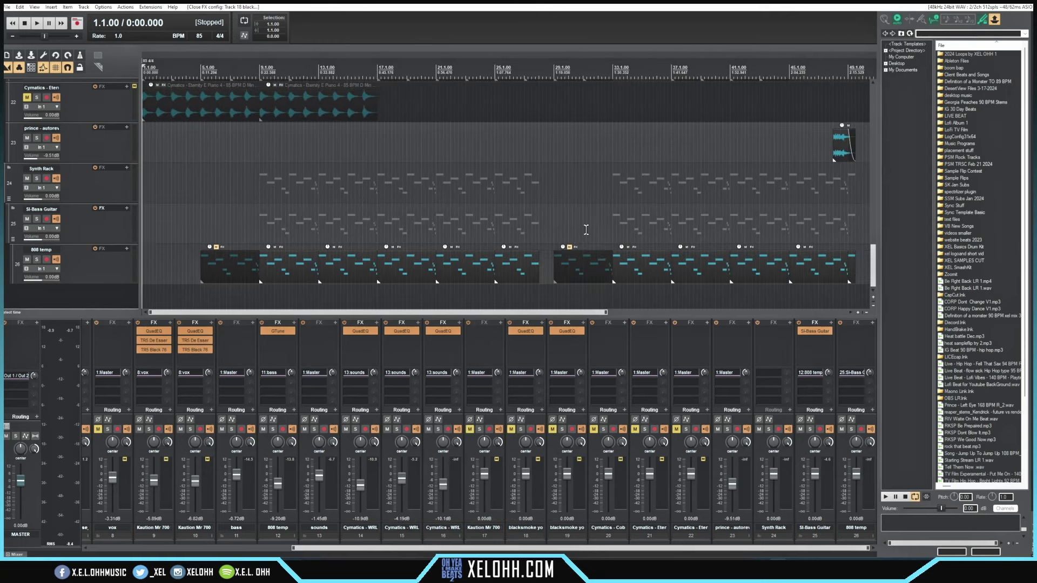
drag(872, 267, 863, 132)
drag(872, 222, 874, 287)
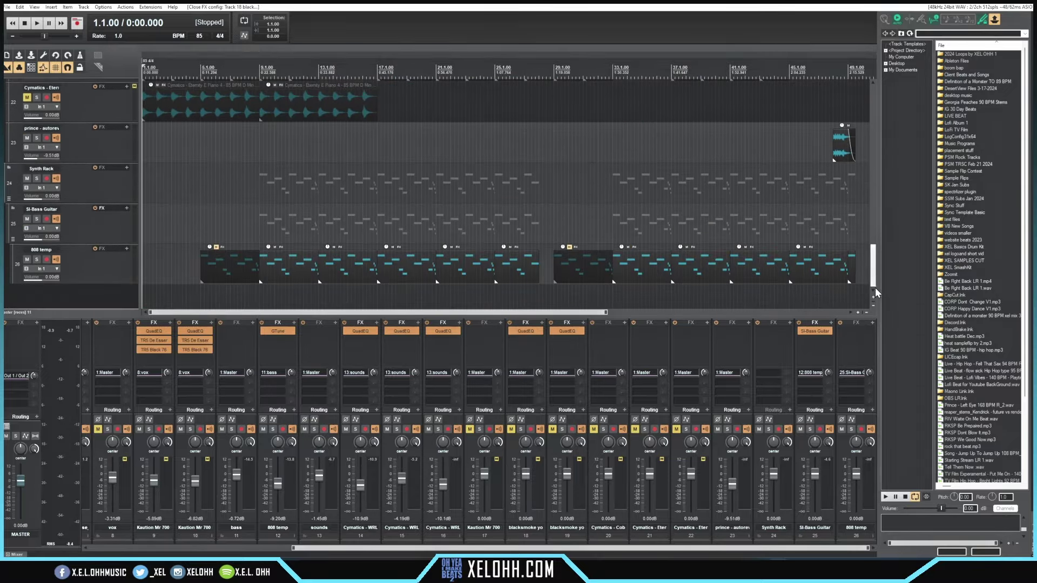
Step: Open an 808 temp clip in the MIDI editor and dock the editor below the arrangement
double_click(291, 265)
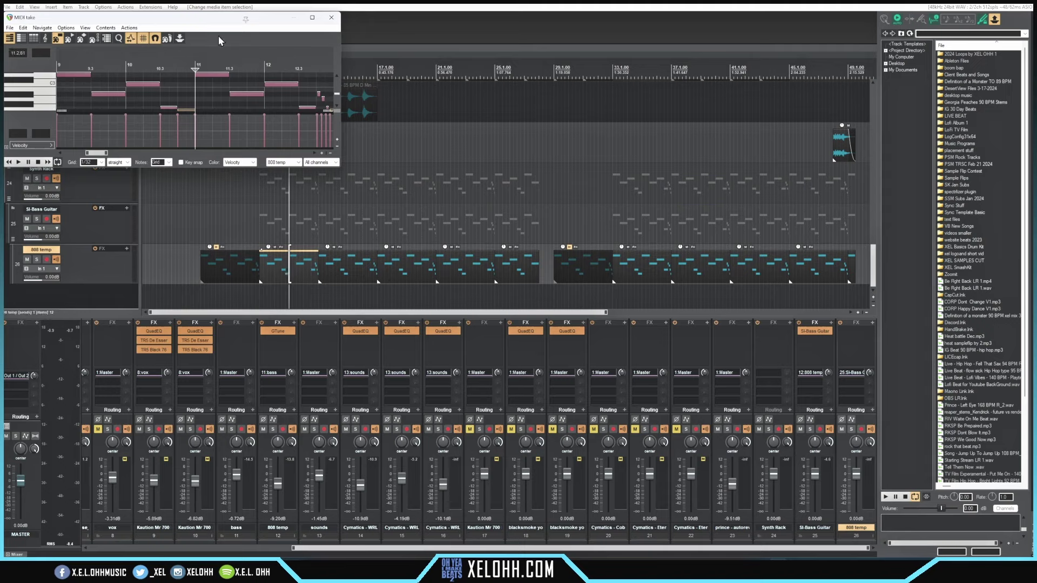
drag(207, 17, 475, 147)
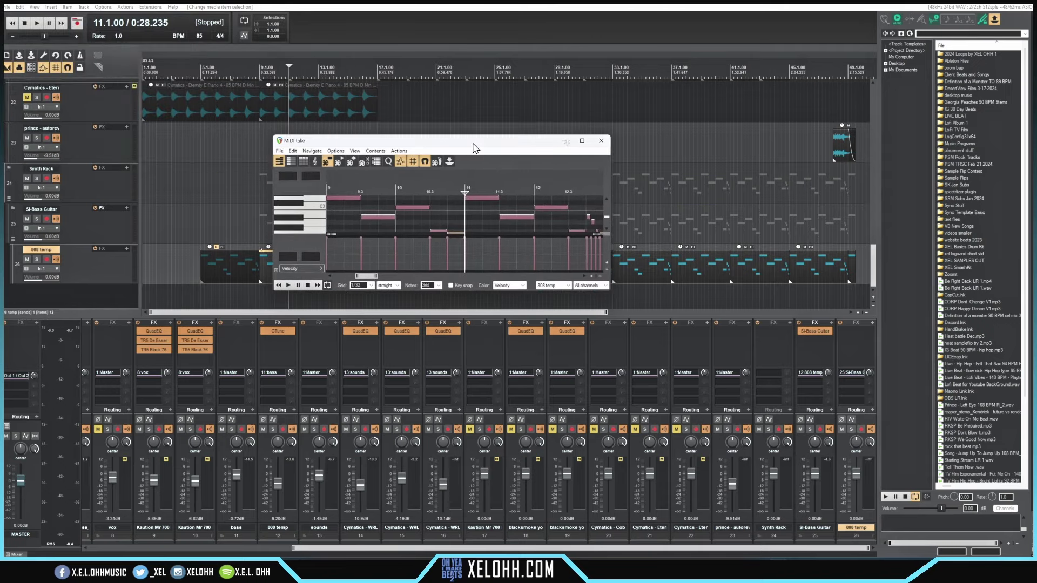
click(450, 162)
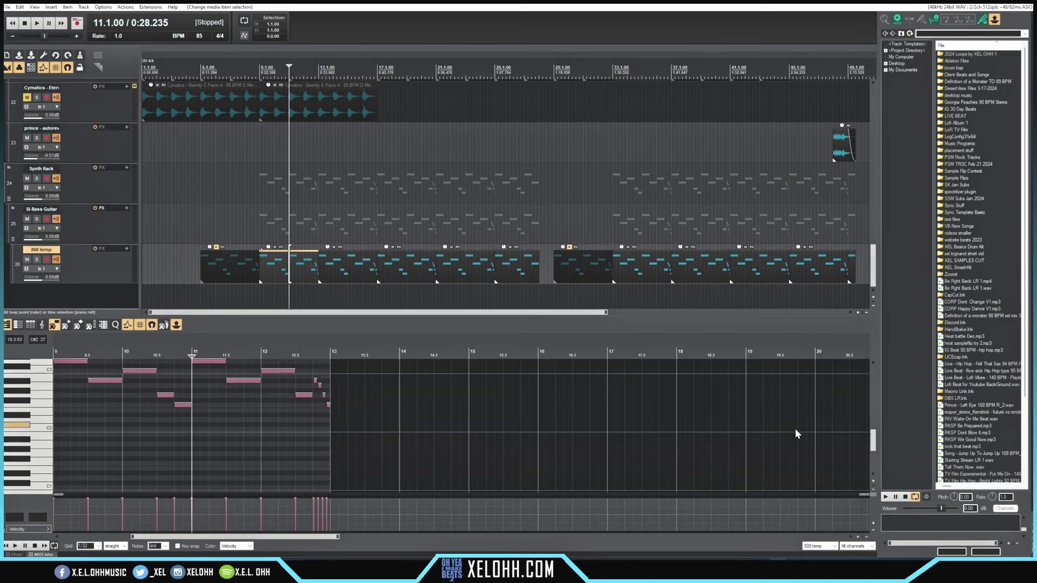
Step: Show the track list in the MIDI editor and look over the 808 temp clip's notes
click(828, 547)
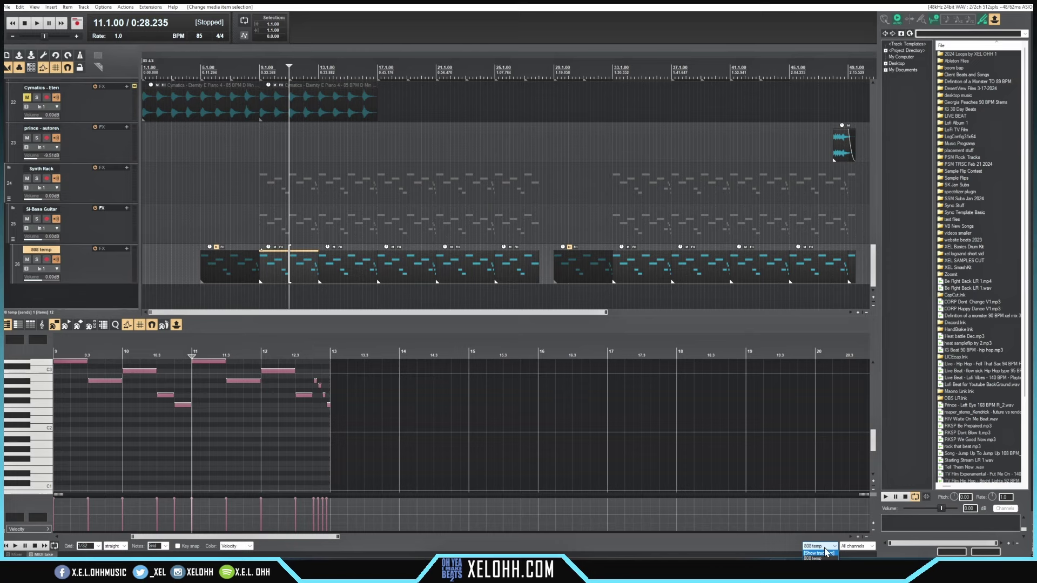
click(822, 554)
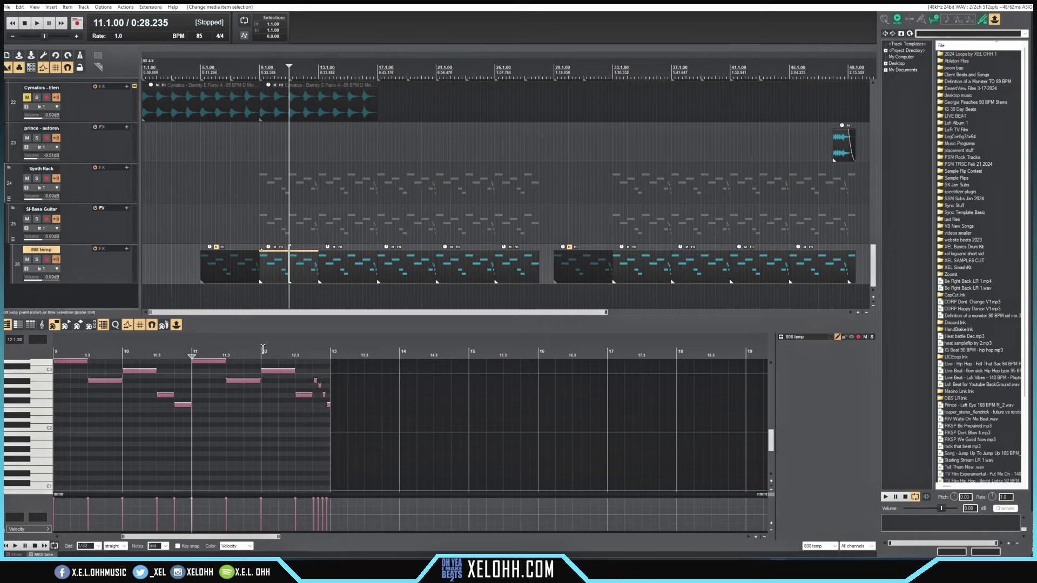
click(283, 265)
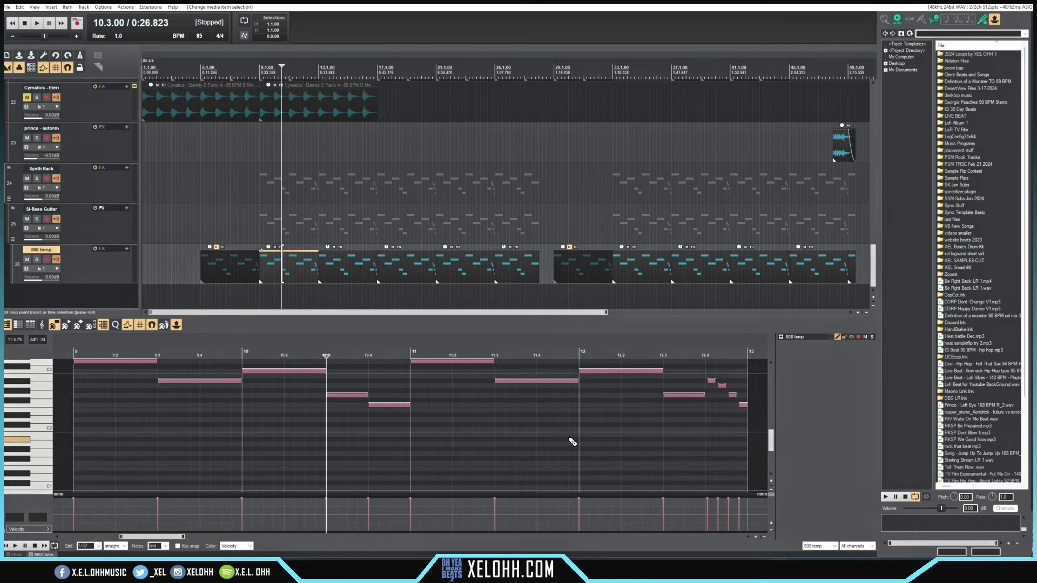
scroll(556, 442, left, 3)
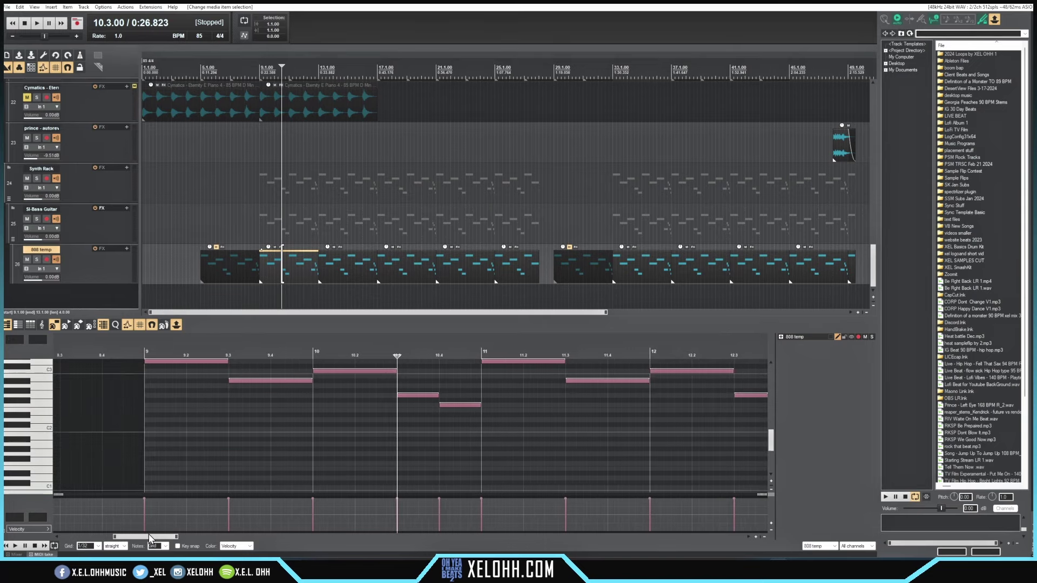
drag(150, 536, 201, 536)
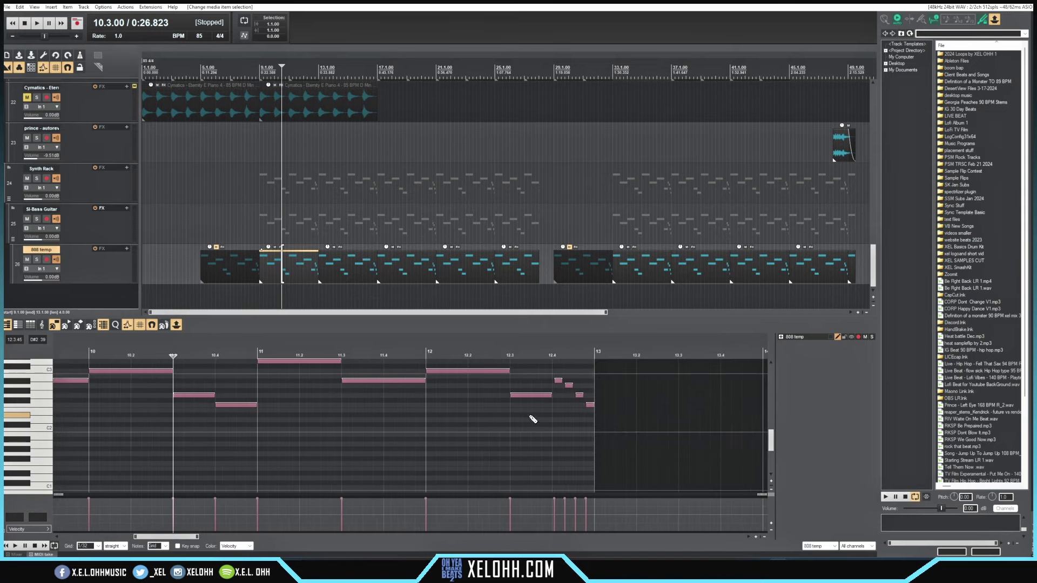
scroll(274, 420, left, 3)
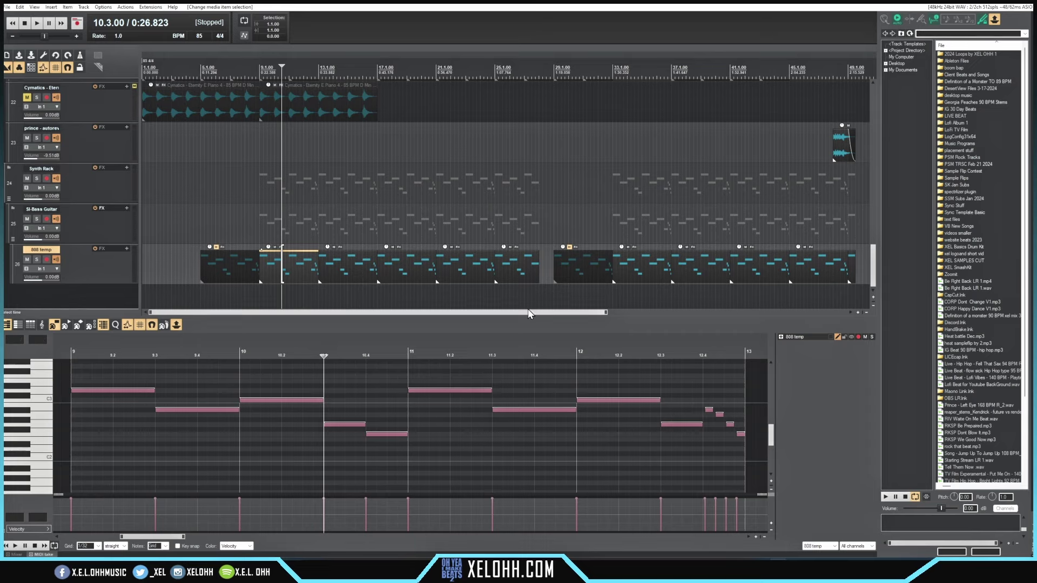
Step: Open the configuration export from REAPER's General preferences and review the categories it can include
click(104, 7)
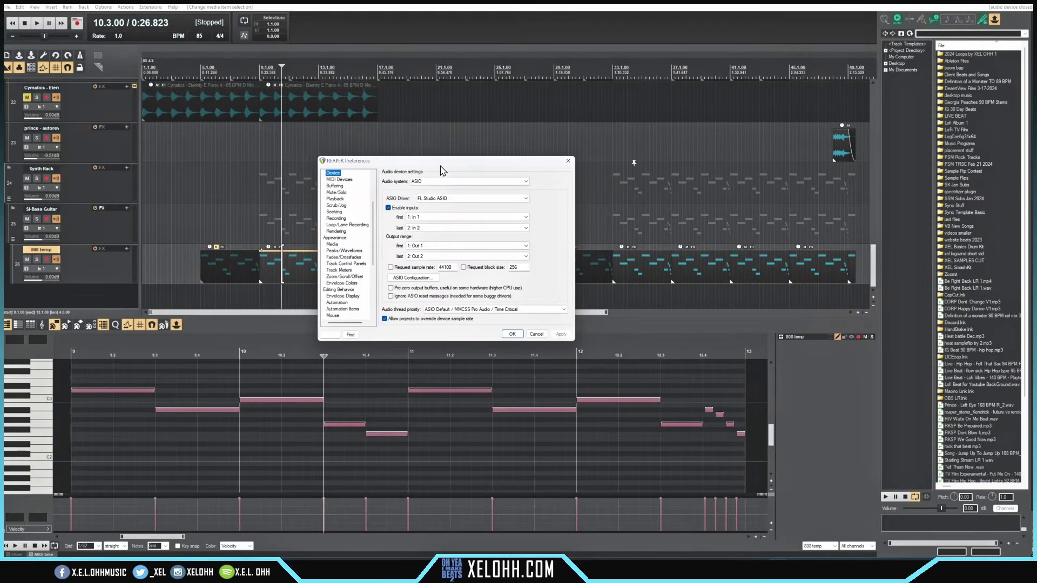
scroll(335, 190, up, 3)
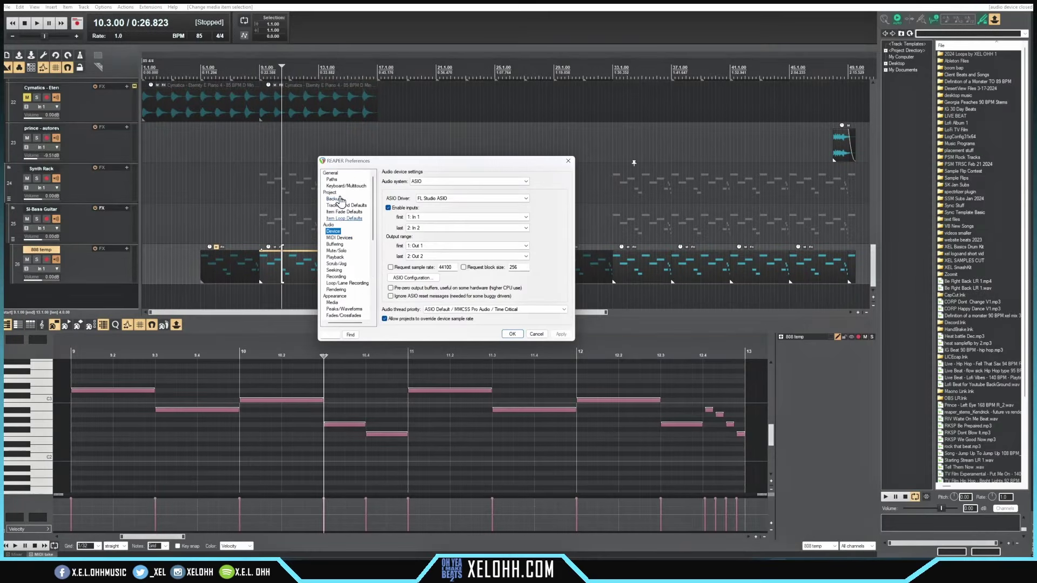
click(331, 173)
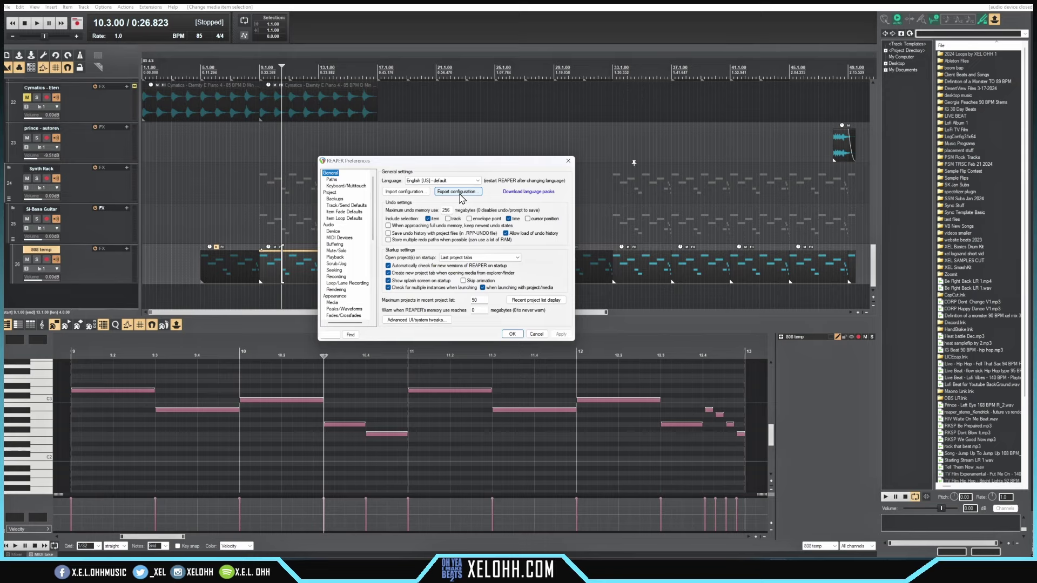
click(459, 192)
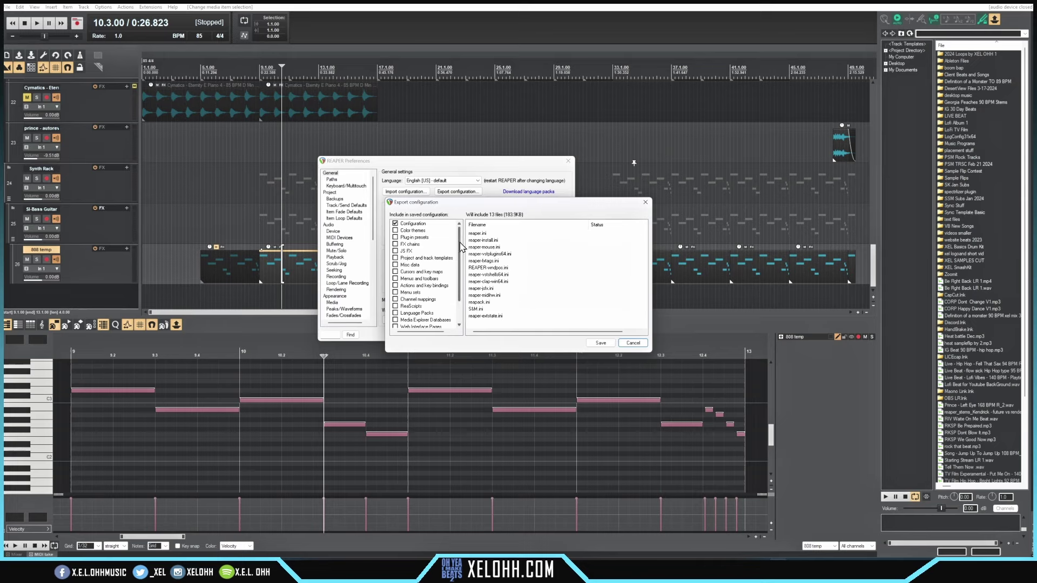
drag(463, 284, 466, 316)
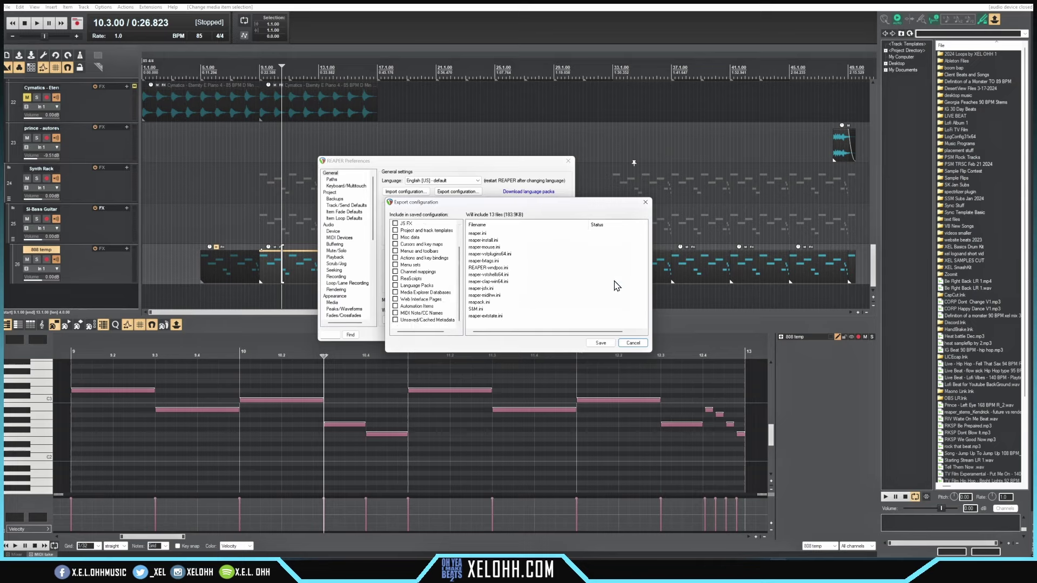
Step: Include every remaining category in the configuration export, from color themes, plug-in presets and FX chains through unused/cached metadata
click(395, 224)
click(396, 230)
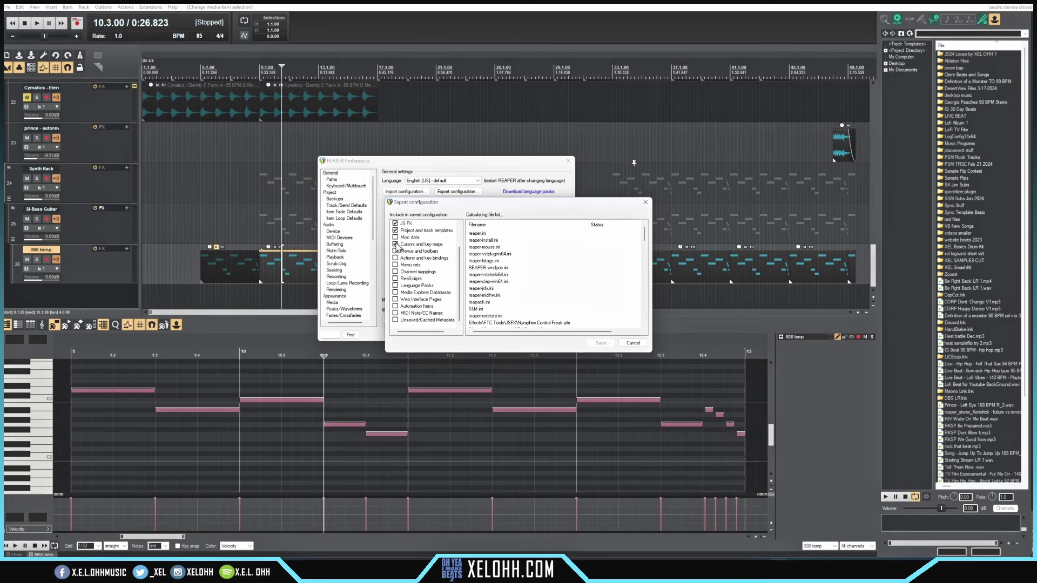
click(395, 244)
click(396, 237)
click(396, 251)
click(395, 258)
click(395, 265)
click(395, 271)
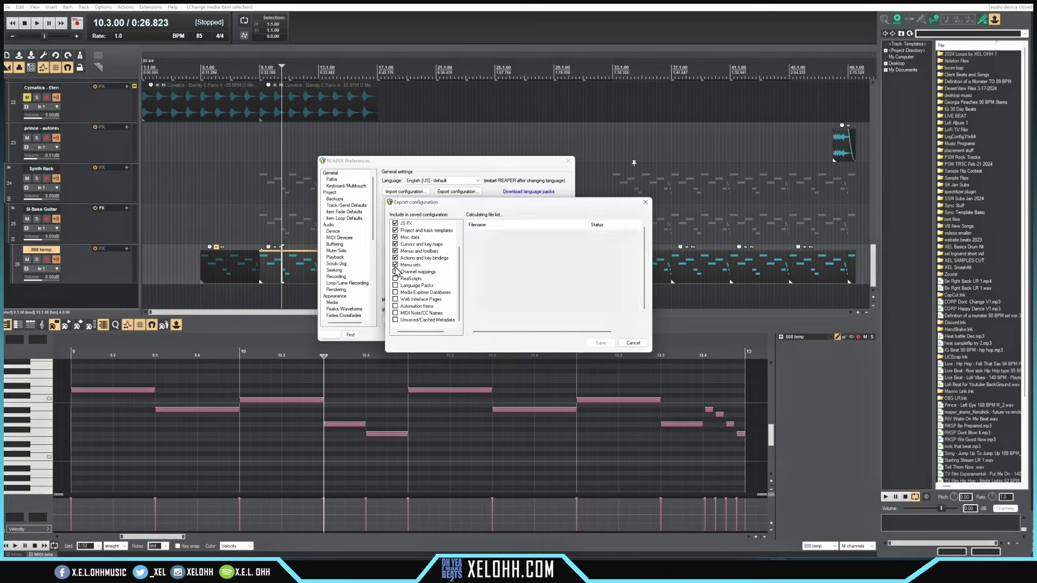
click(395, 278)
click(395, 285)
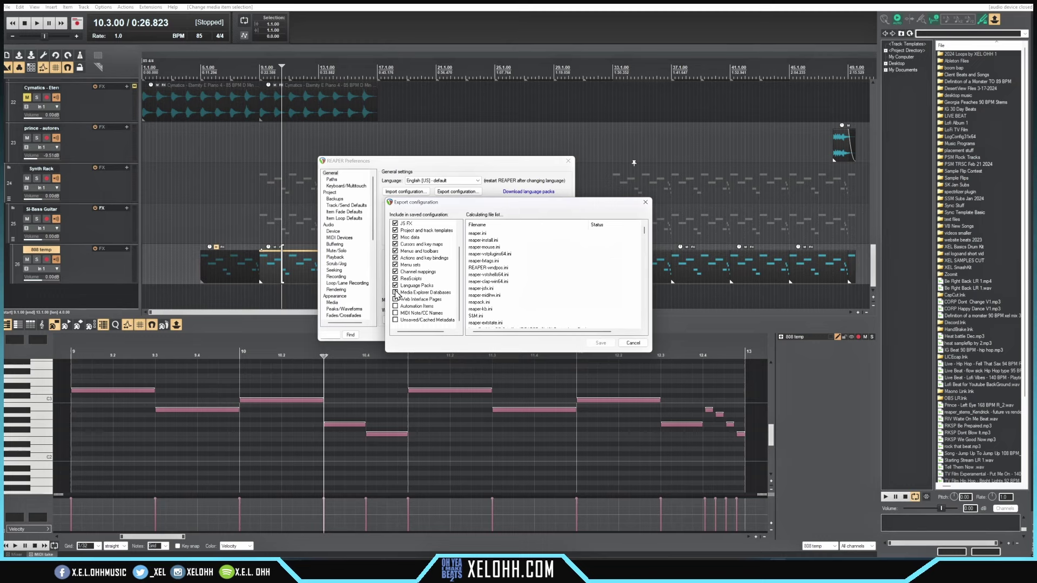
click(395, 292)
click(395, 299)
click(395, 307)
click(395, 313)
click(395, 320)
scroll(424, 296, up, 2)
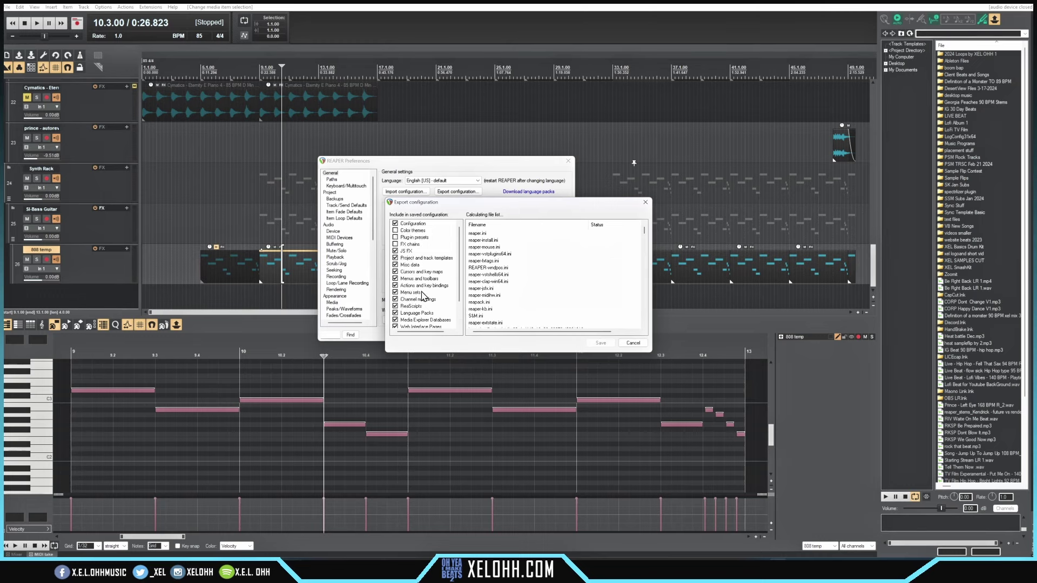
click(395, 244)
click(395, 237)
click(395, 230)
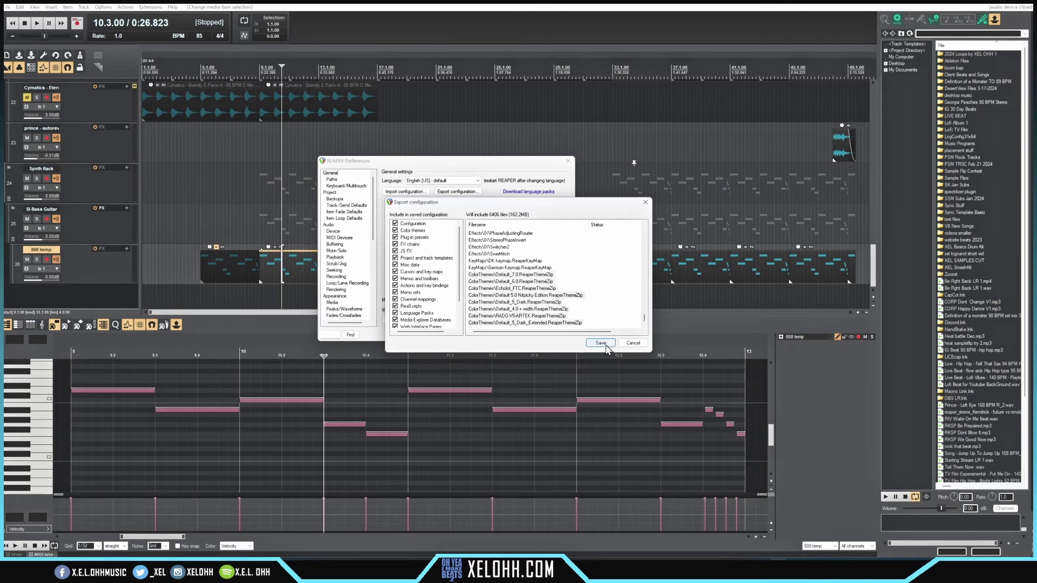
Step: Start saving the configuration as a ReaperConfigZip in the Reaper Cakewalk Setup Configurations folder, then cancel the export
click(609, 345)
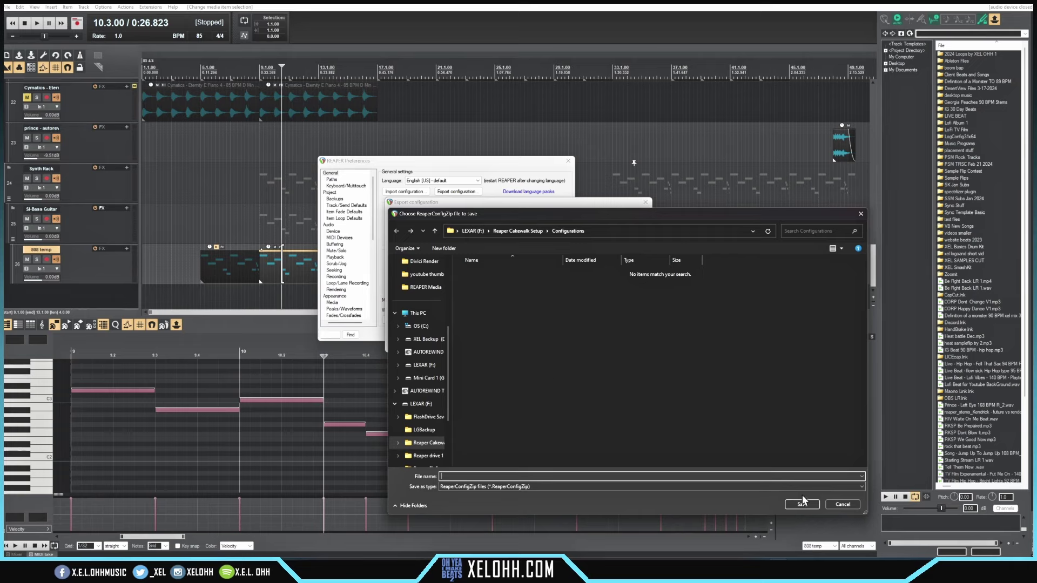
click(843, 505)
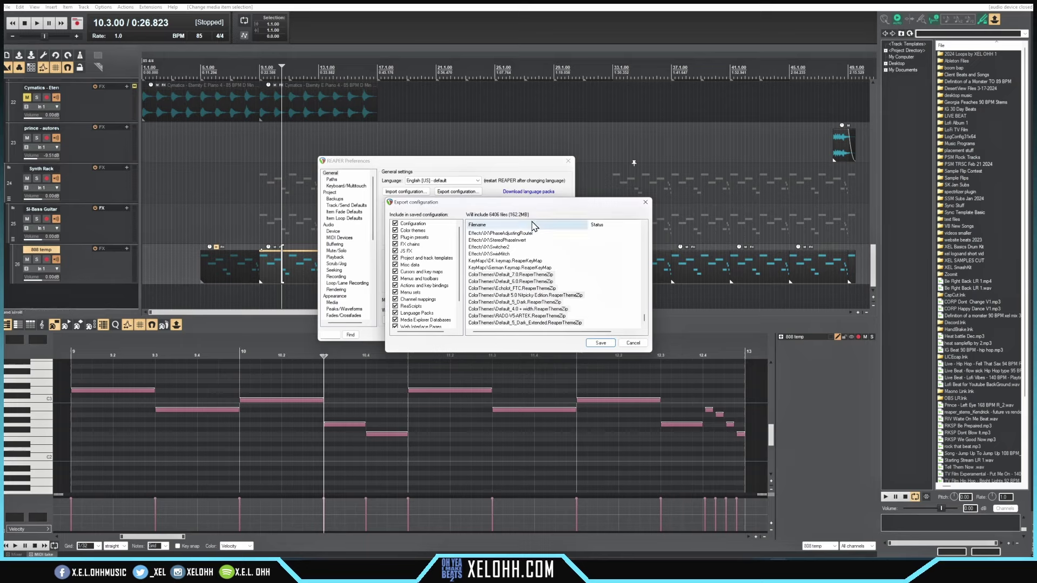
click(645, 203)
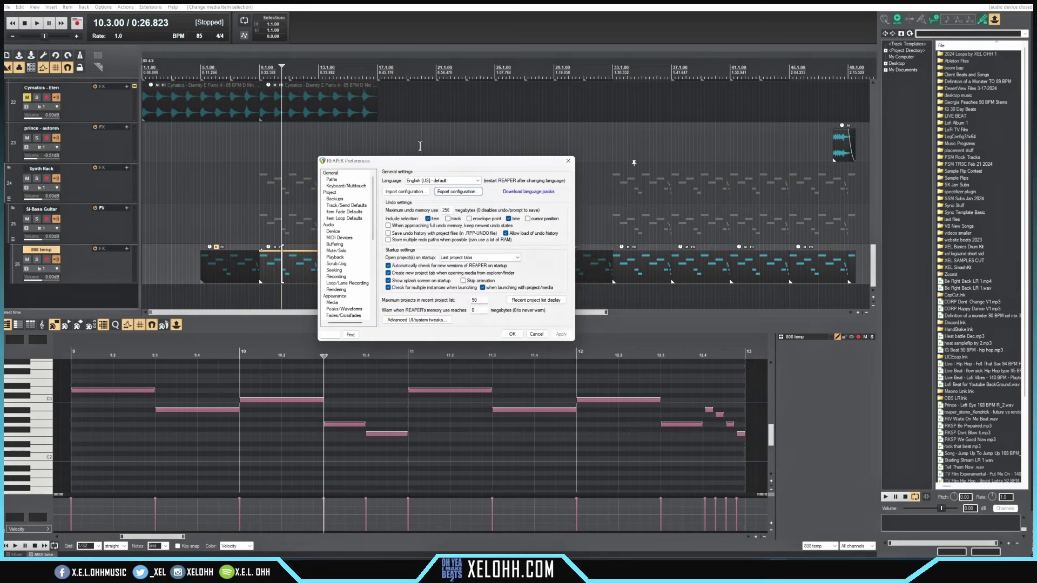
click(398, 192)
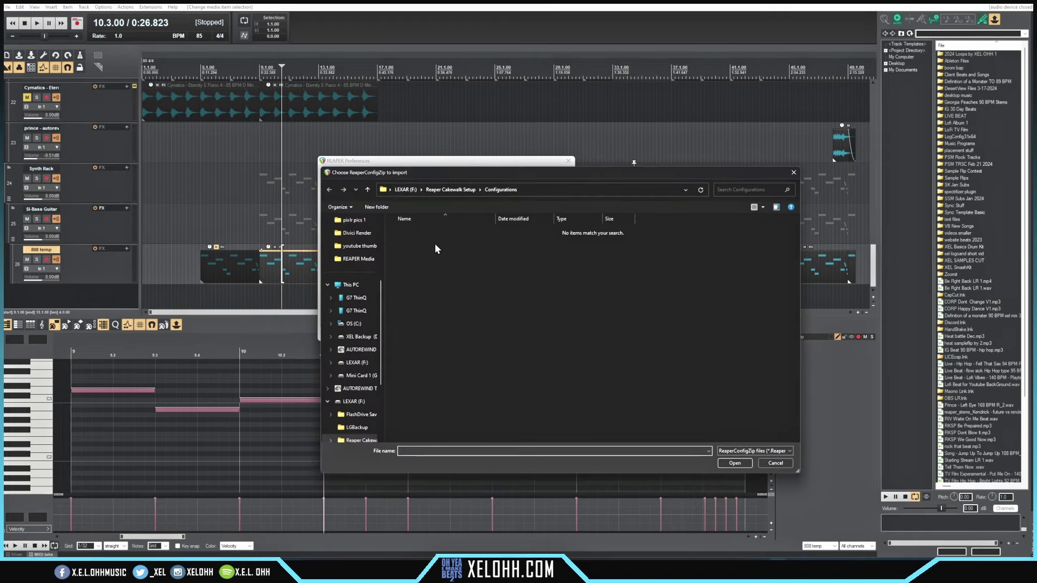
click(462, 190)
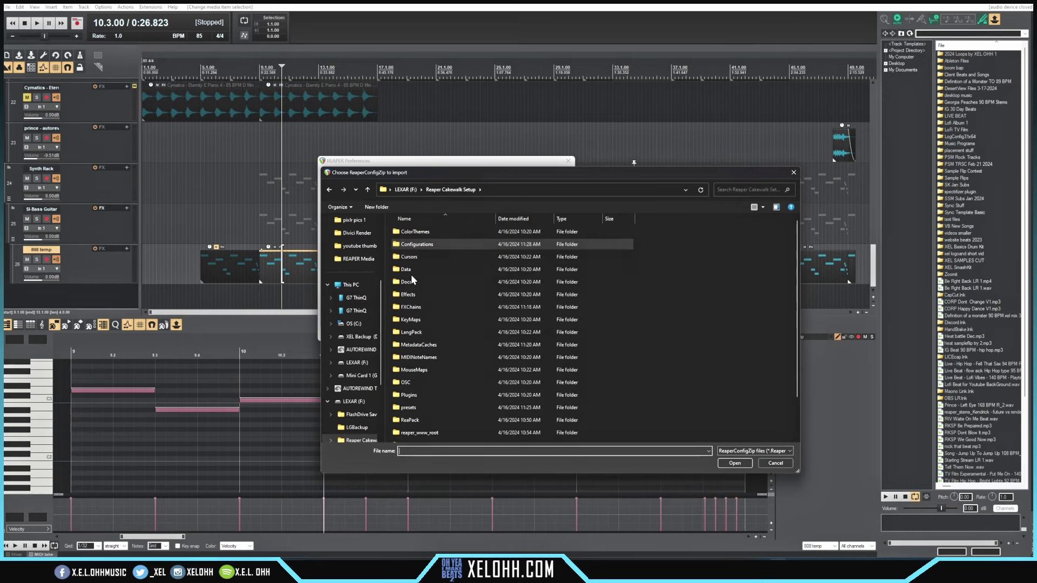
double_click(435, 242)
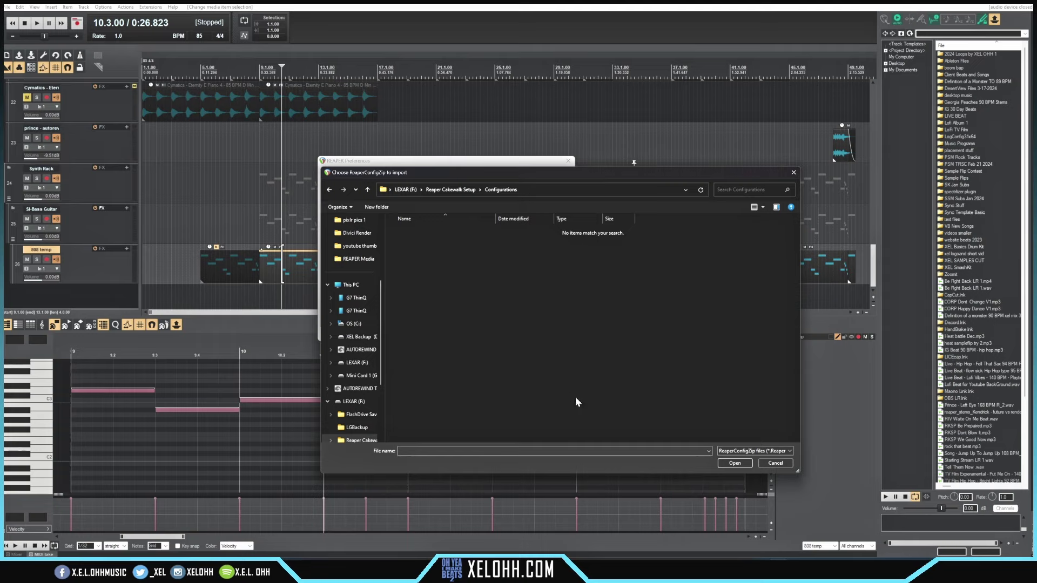
click(775, 463)
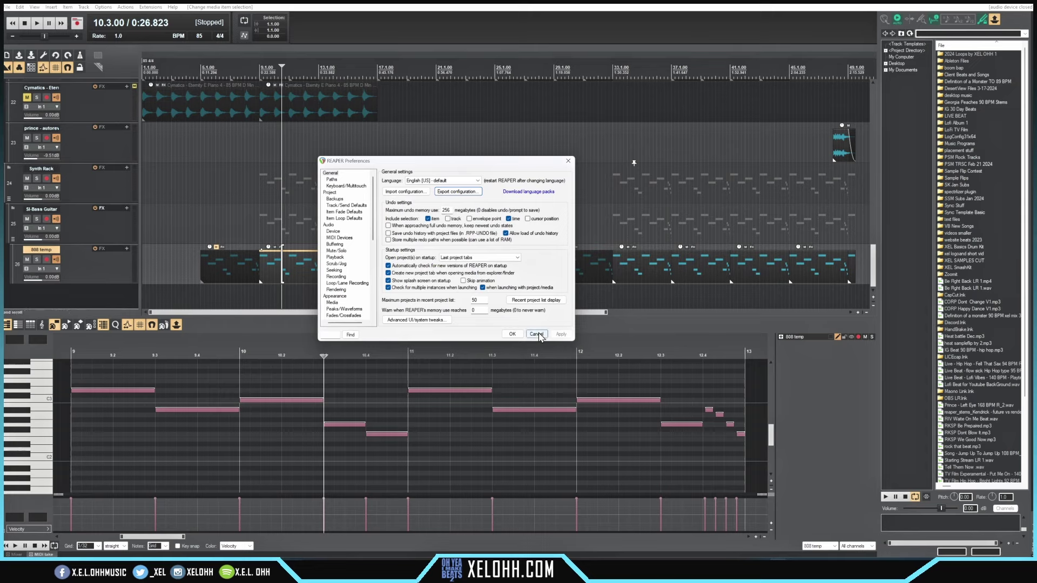
Step: Choose XEL Reaper PianoRoll Setup 2.ReaperConfigZip from the Reaper Pianoroll 1 Configurations folder as the configuration to import
click(405, 192)
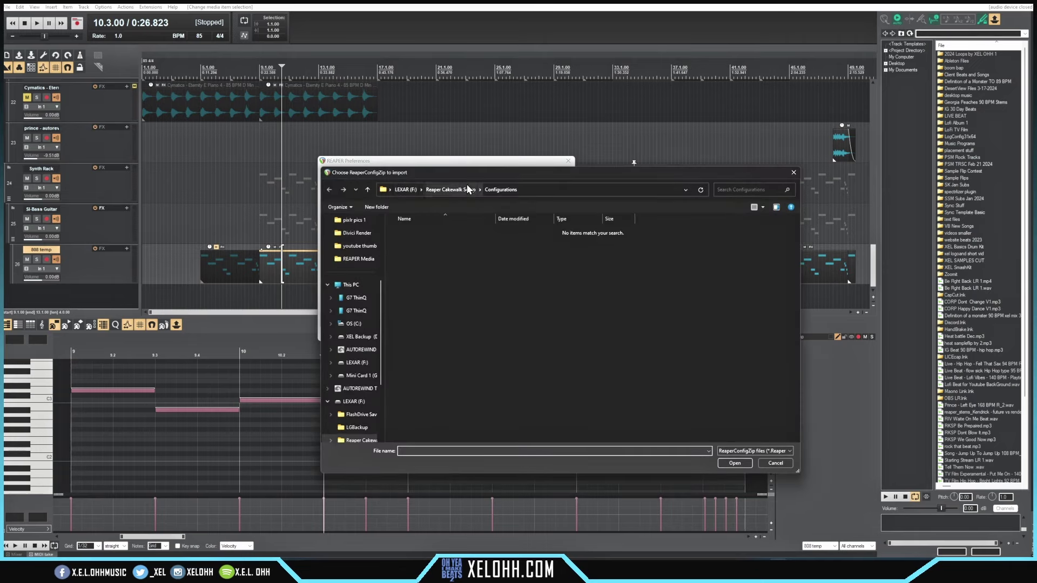
click(402, 188)
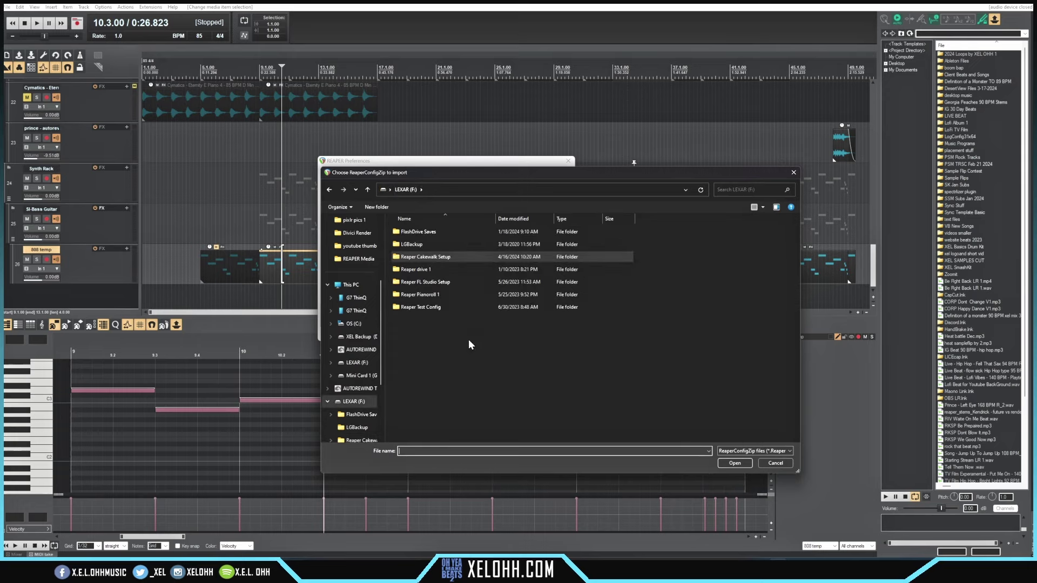
double_click(423, 293)
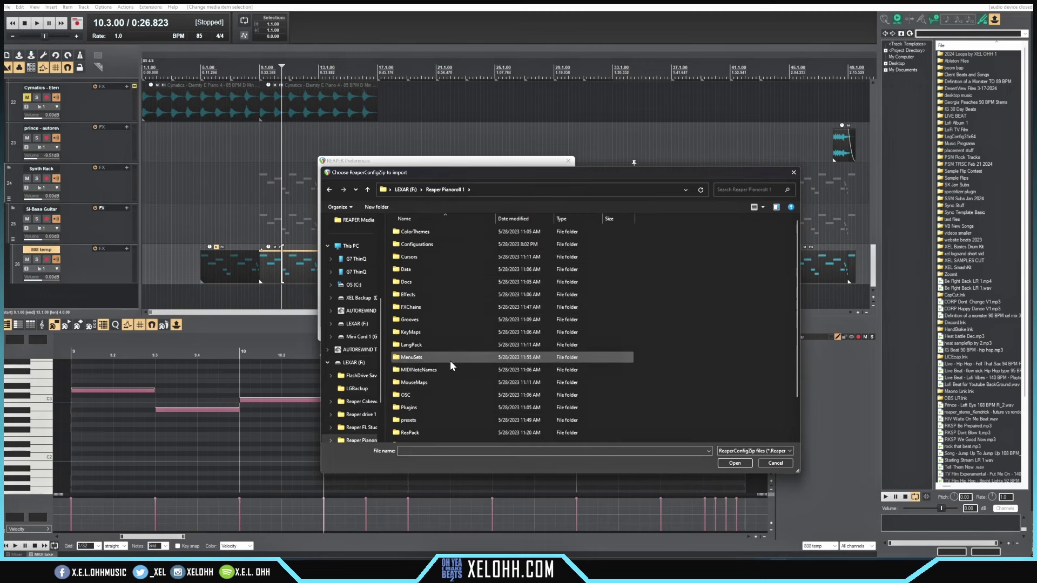
click(416, 245)
double_click(415, 245)
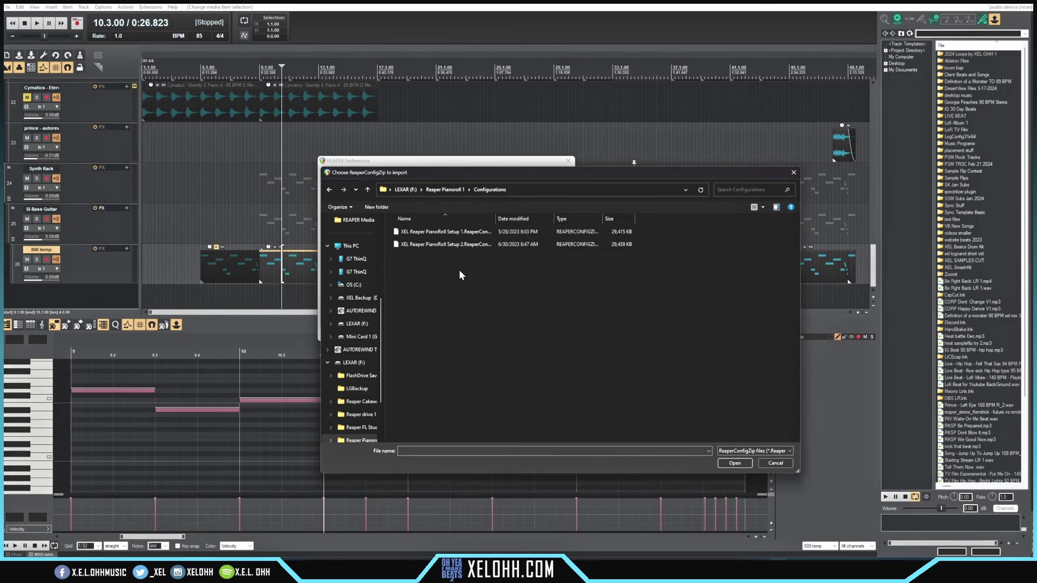
click(439, 242)
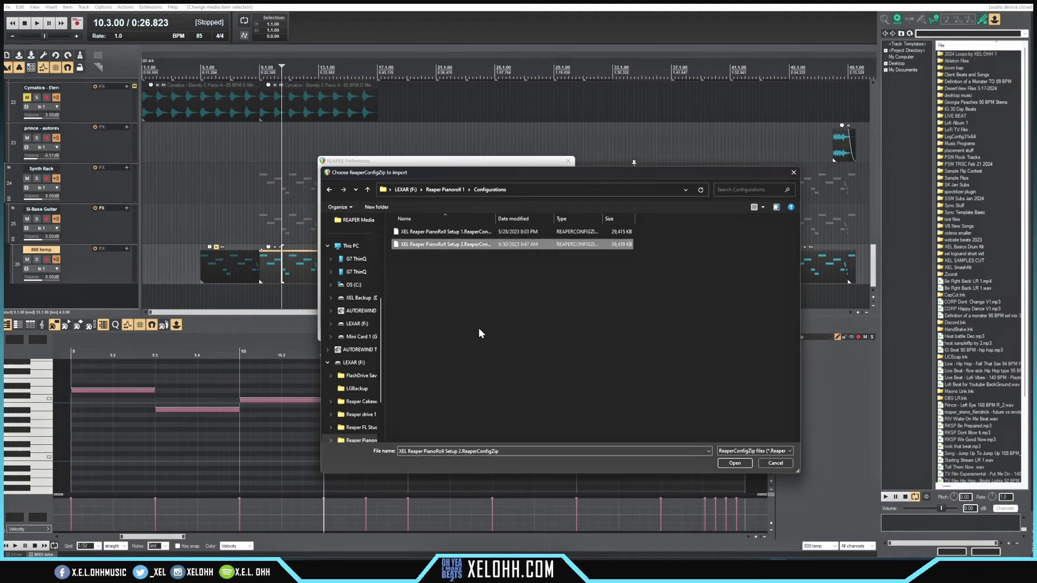
click(734, 462)
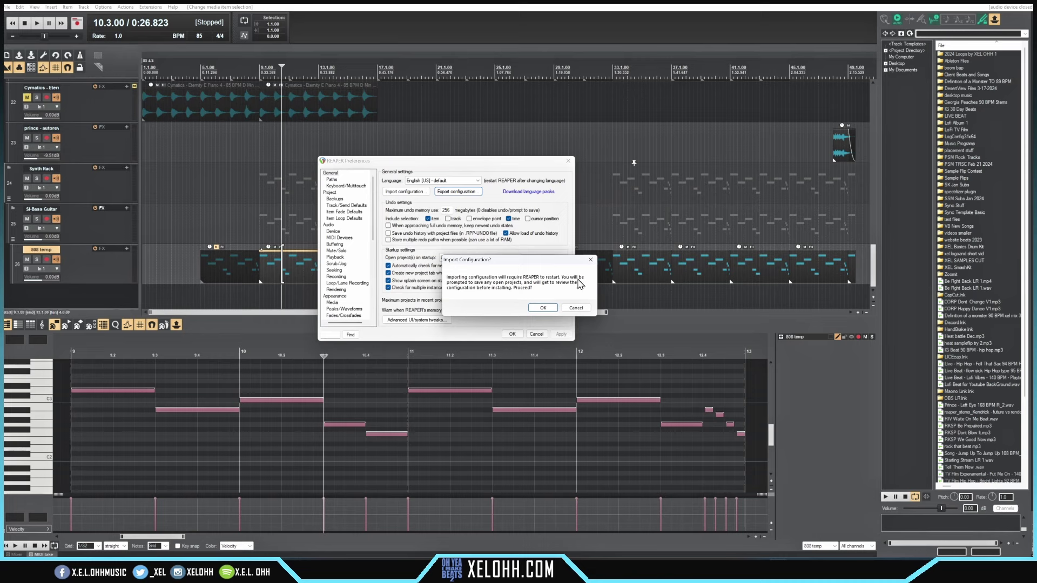
Step: Proceed with the import without saving the open project and install all categories of the configuration
click(542, 308)
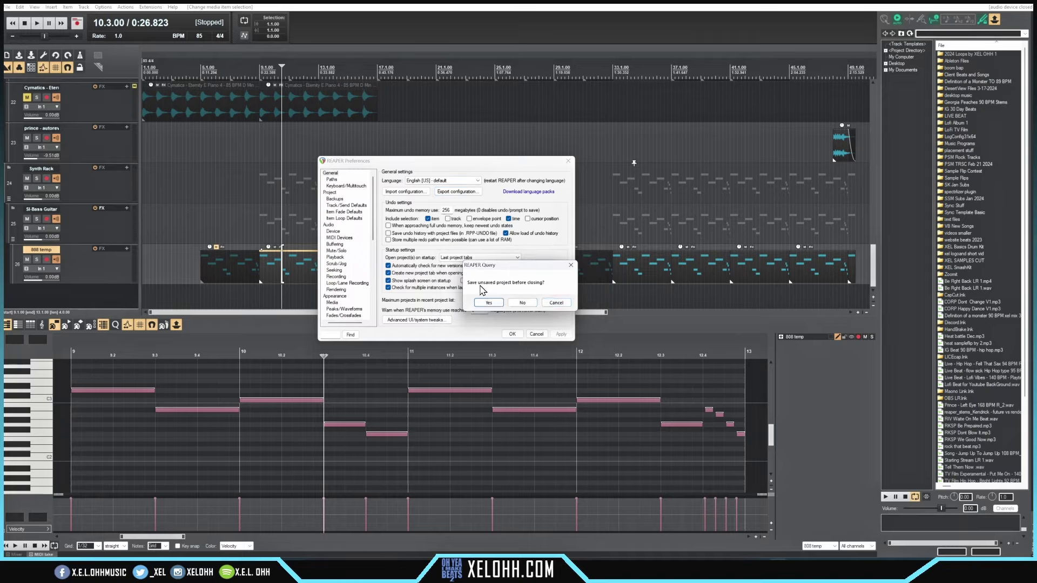
click(522, 303)
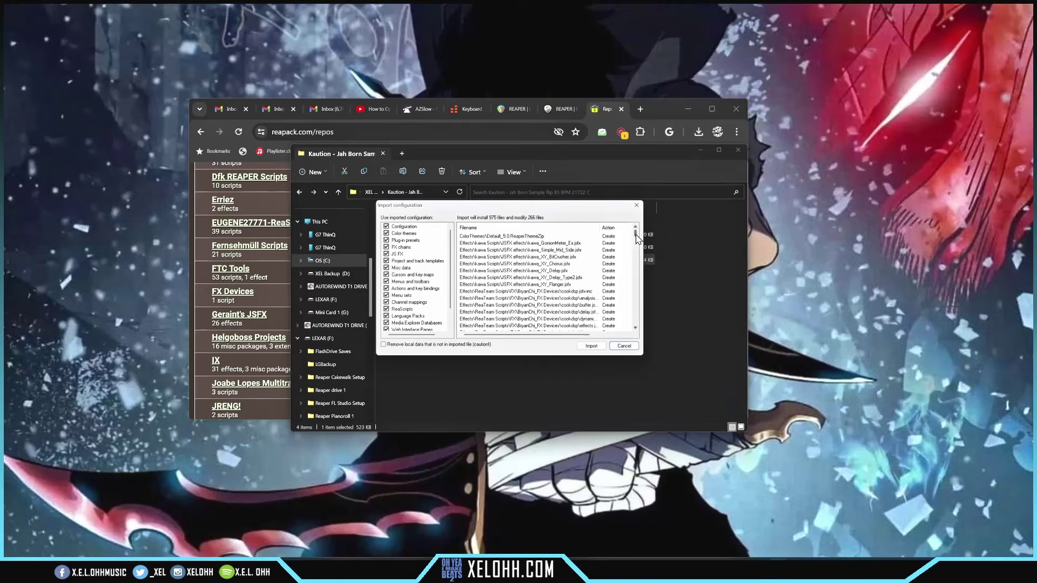
mouse_move(637, 238)
mouse_down()
mouse_move(634, 331)
mouse_move(635, 231)
mouse_up()
click(592, 346)
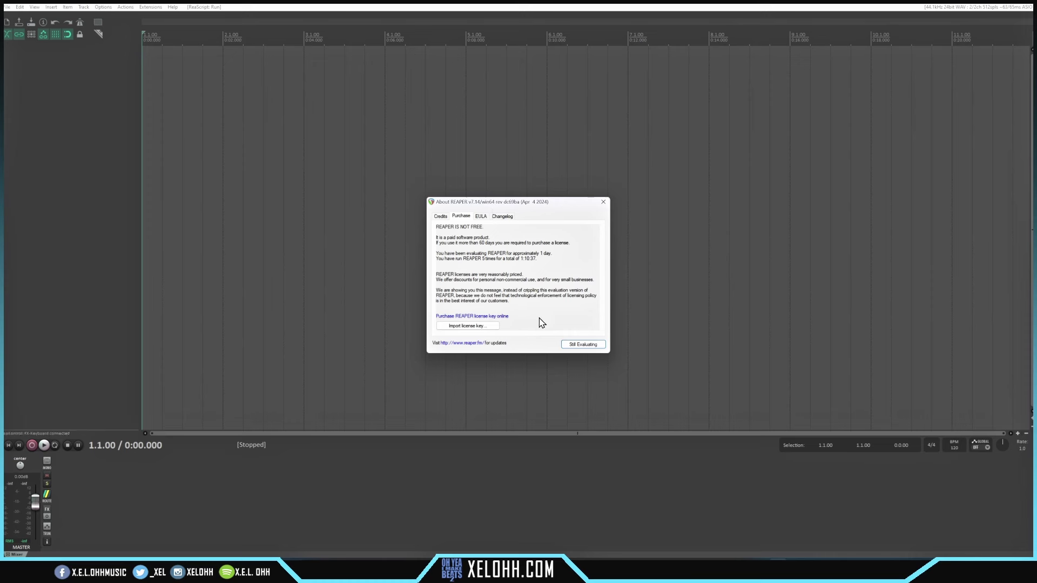
Step: Continue evaluating REAPER and import the IG mix version of the 85 BPM Kaution Cakewalk project from its File Explorer folder
click(587, 343)
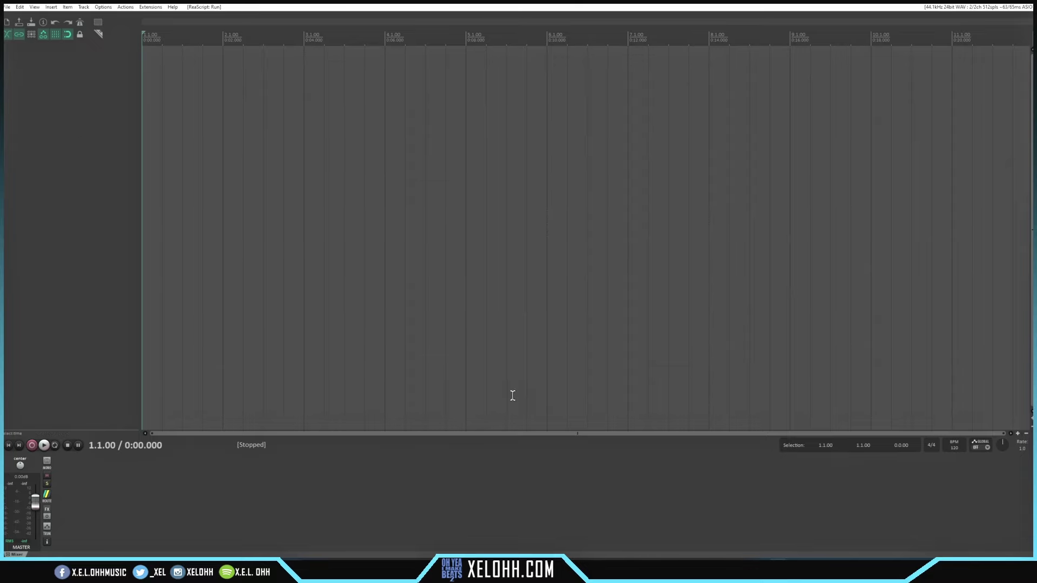
mouse_move(529, 575)
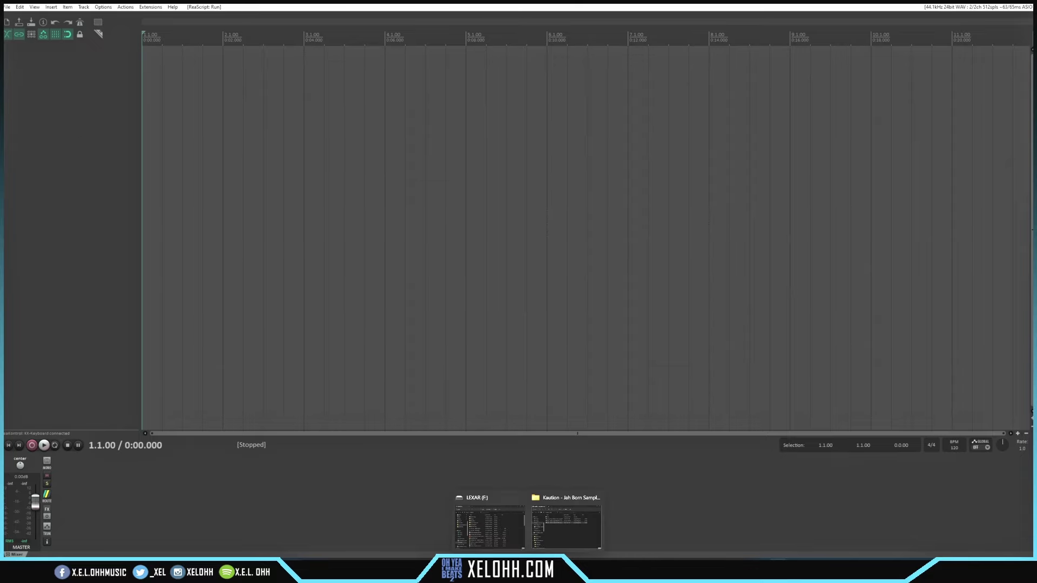
click(571, 529)
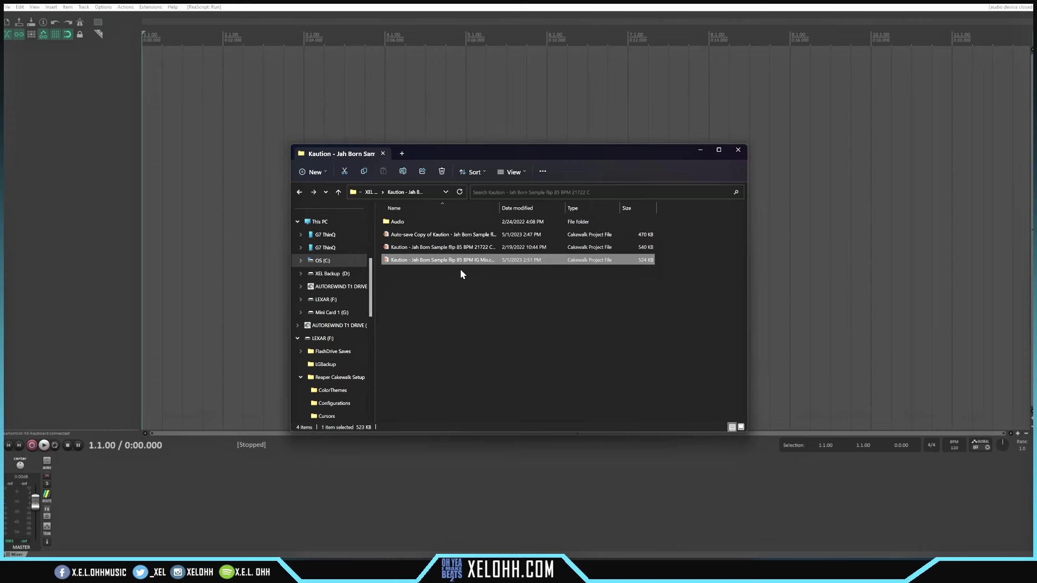
drag(442, 262, 80, 214)
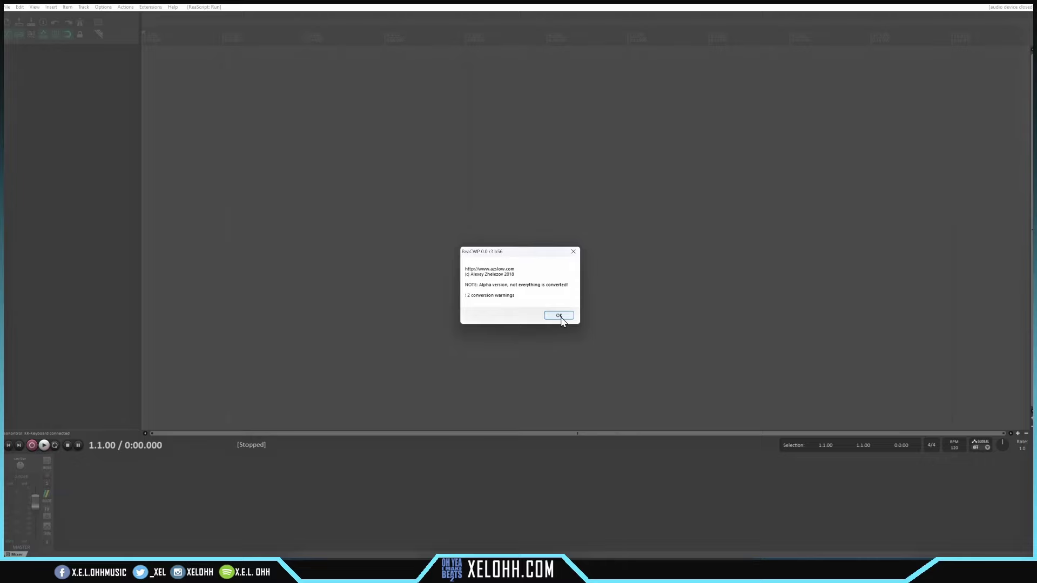
click(560, 317)
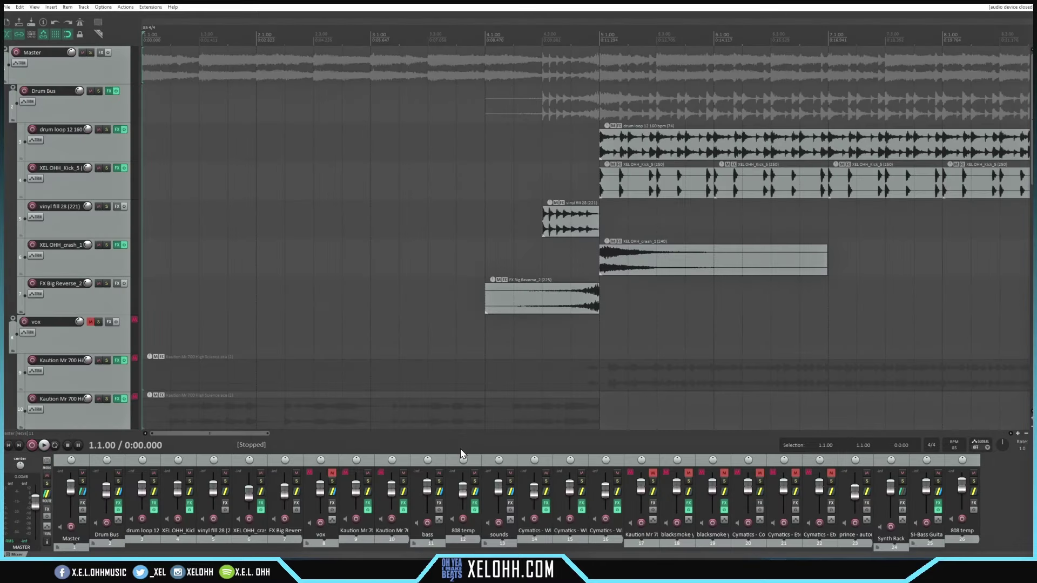
Step: Enlarge the docked mixer to show FX inserts and sends, and switch the theme to Echolot_FTC
drag(460, 452, 454, 346)
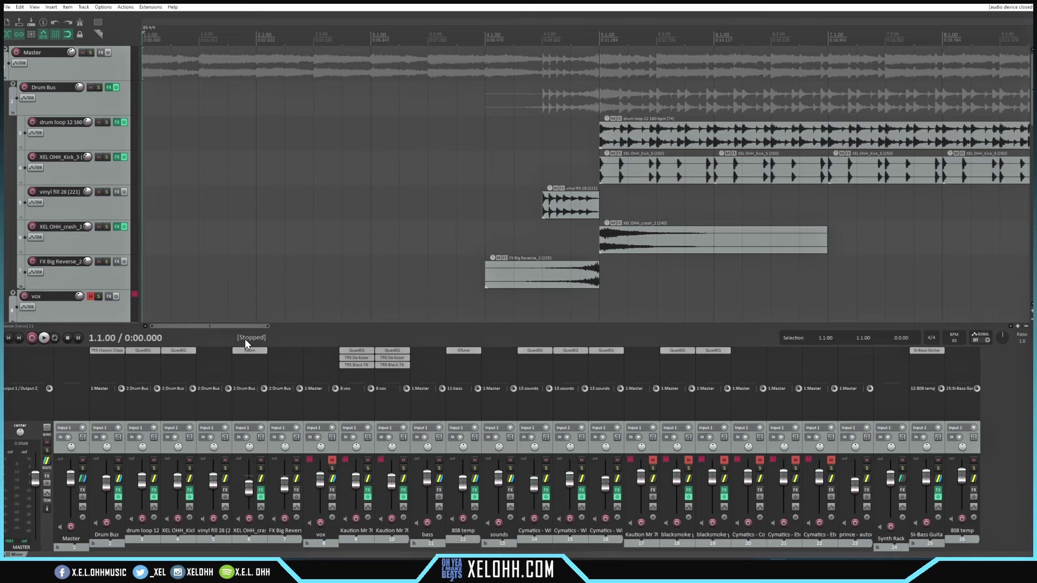
click(103, 7)
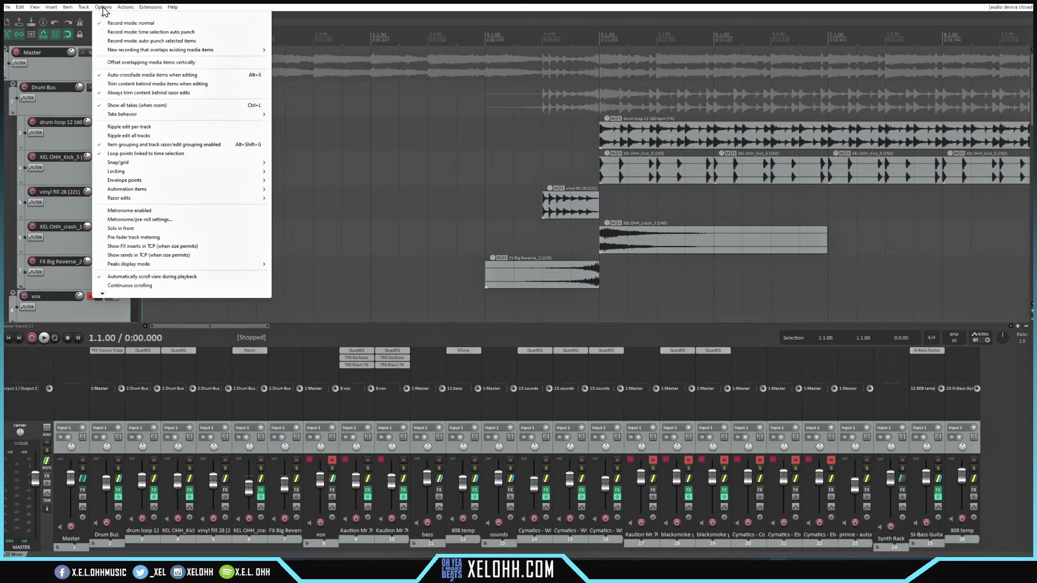
mouse_move(103, 295)
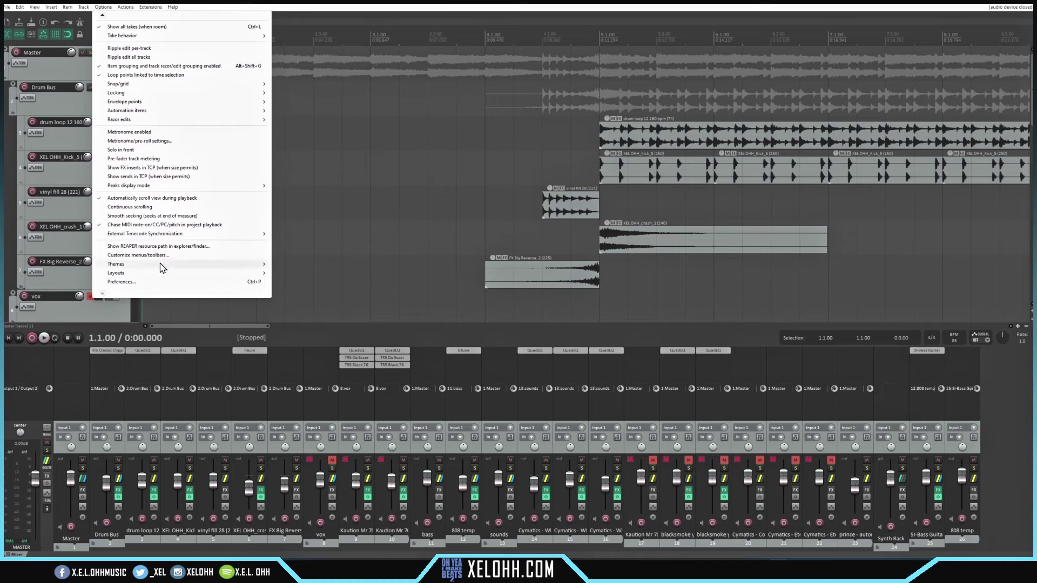
mouse_move(204, 269)
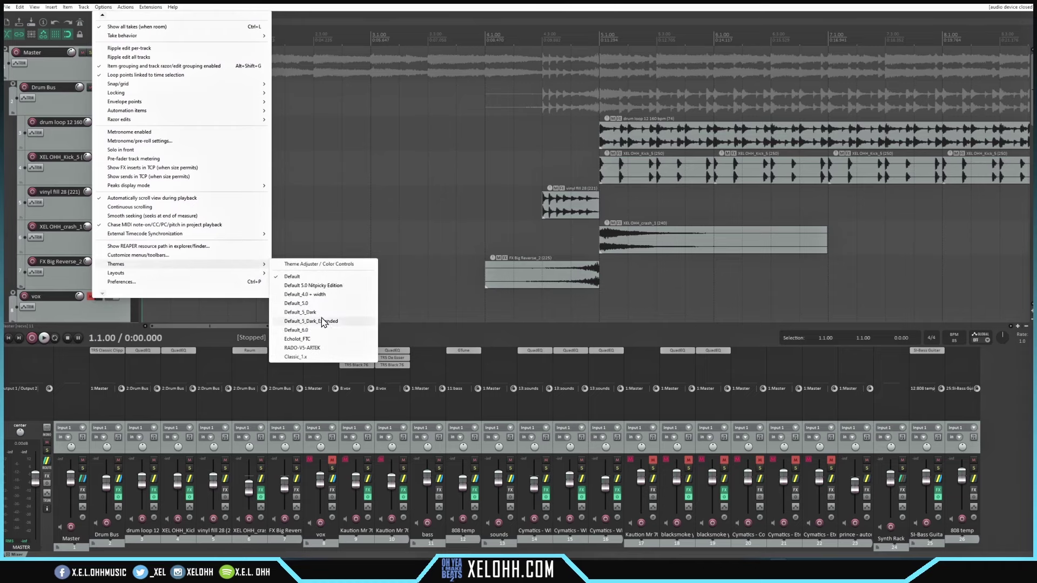
click(294, 341)
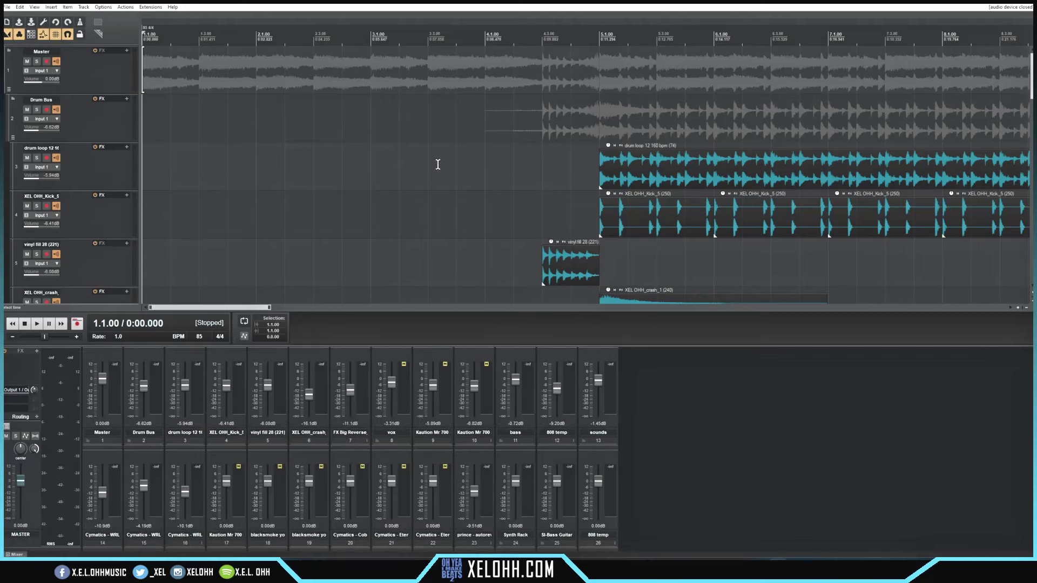
Step: Turn off showing multiple rows of tracks in the mixer
right_click(634, 370)
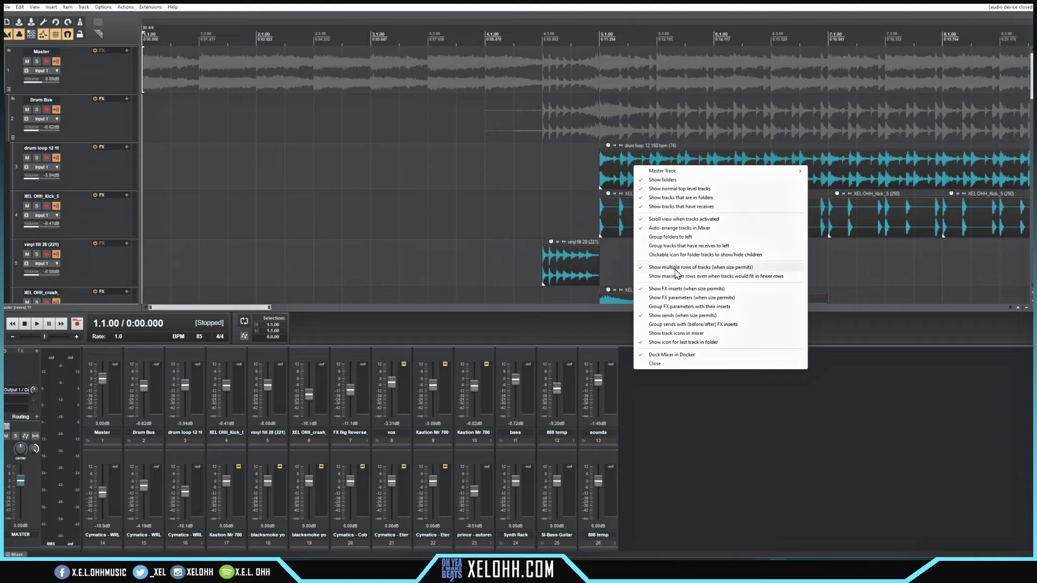
click(638, 267)
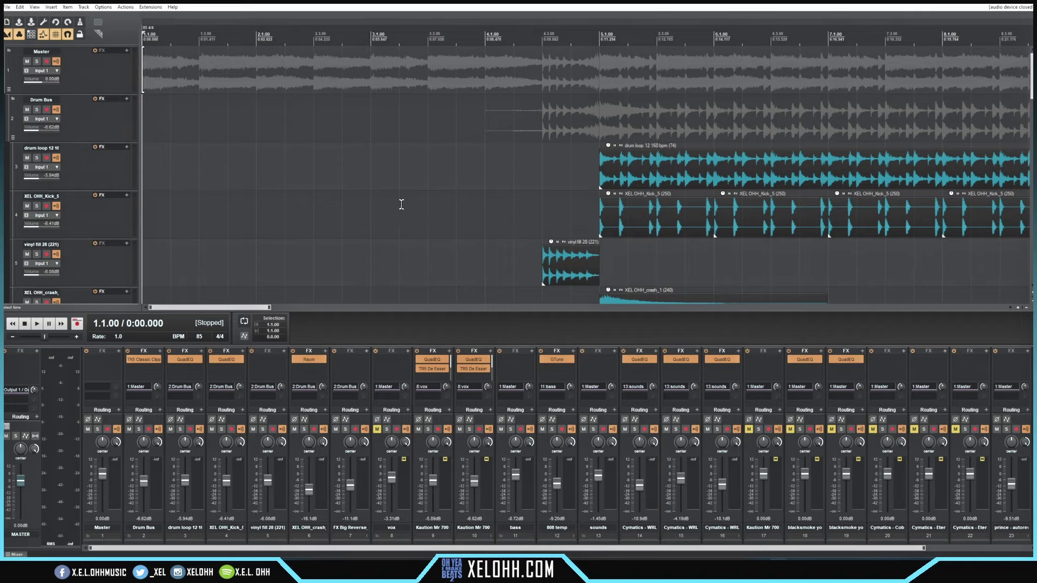
Step: Open the 808 temp track's MIDI item at measure 9 in the MIDI editor and set the docked transport position to Above ruler
scroll(405, 207, down, 4)
scroll(406, 210, up, 1)
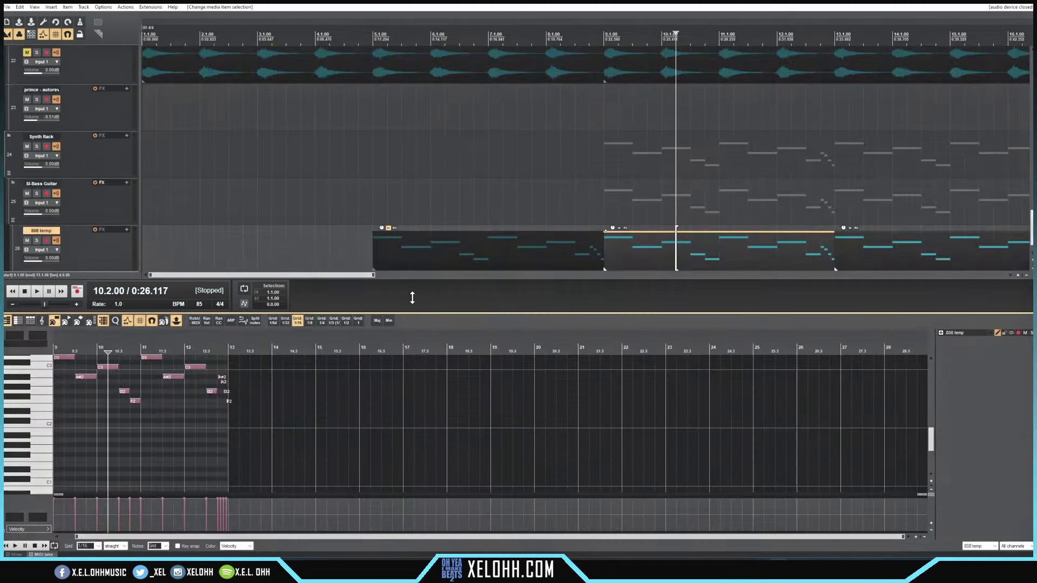
right_click(412, 299)
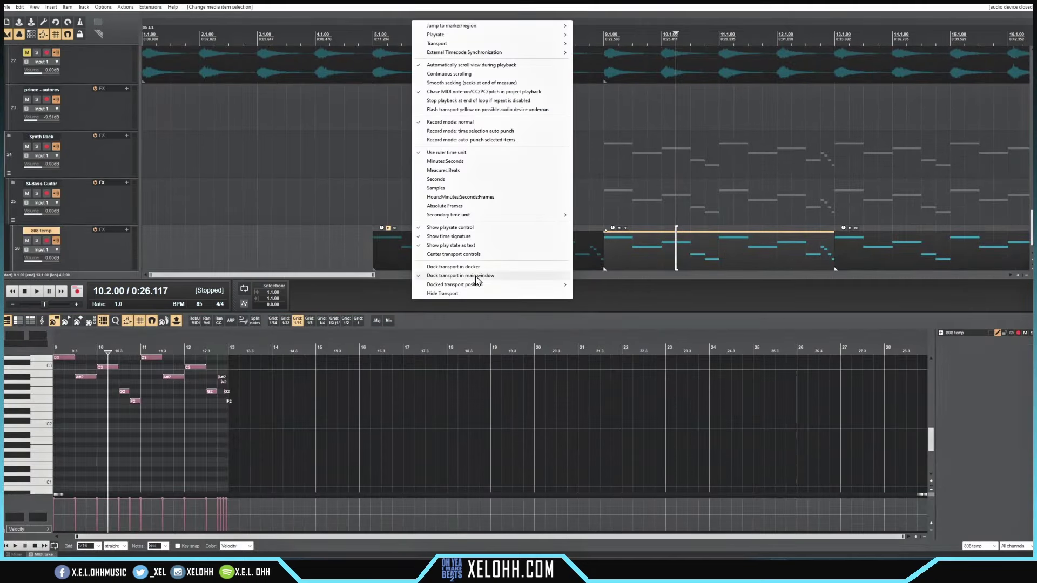
mouse_move(534, 293)
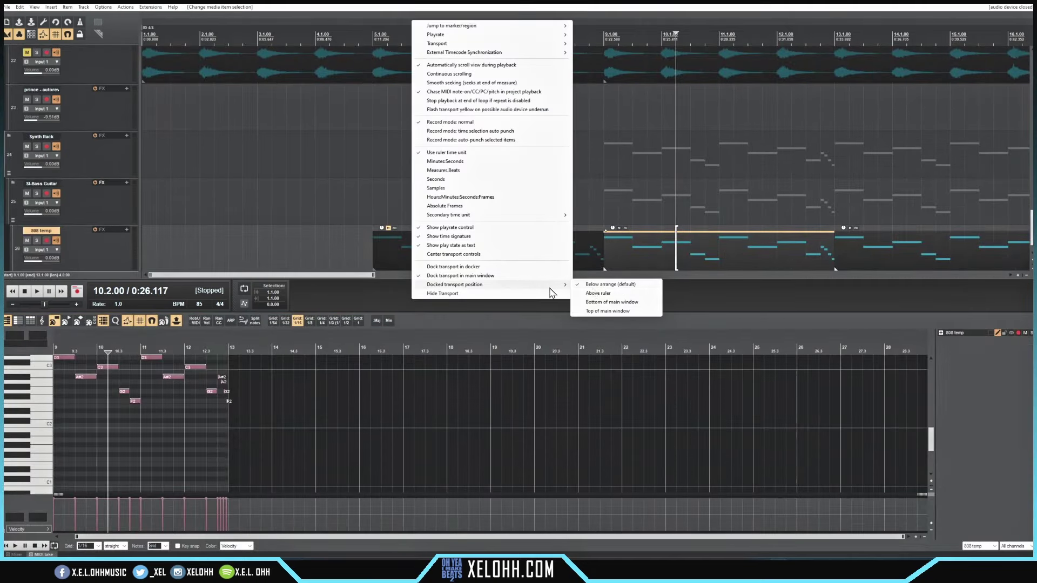
click(615, 294)
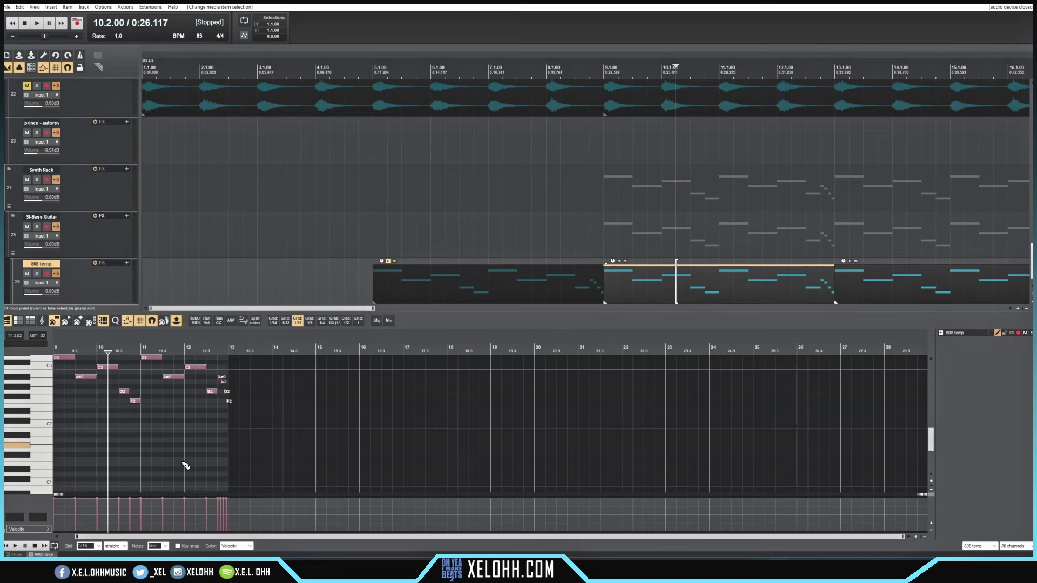
Step: Fit the 808 temp MIDI item in the piano roll, draw short test notes at measure 10 and delete them again
double_click(661, 291)
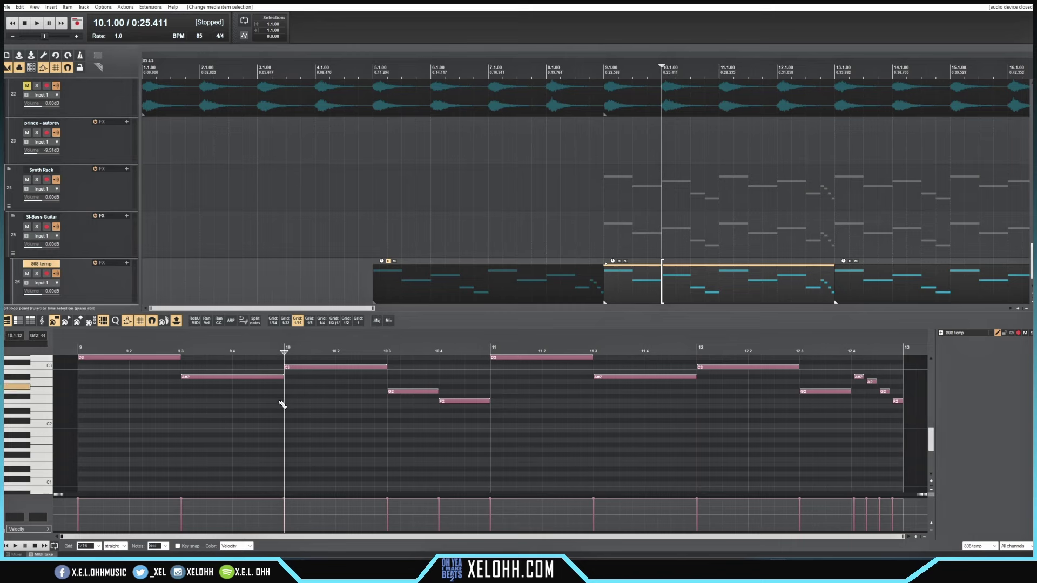
click(287, 445)
double_click(289, 445)
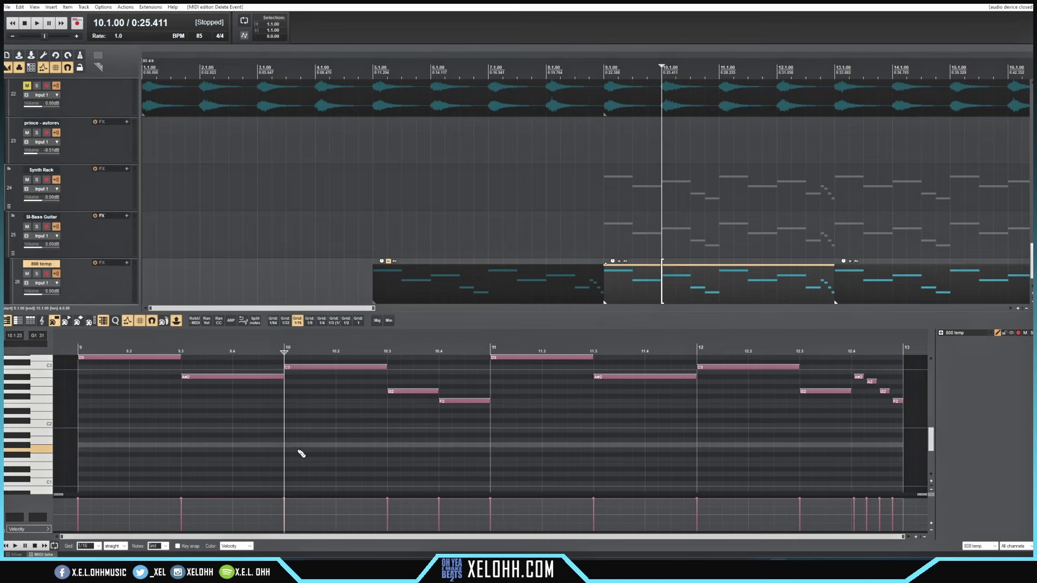
click(289, 450)
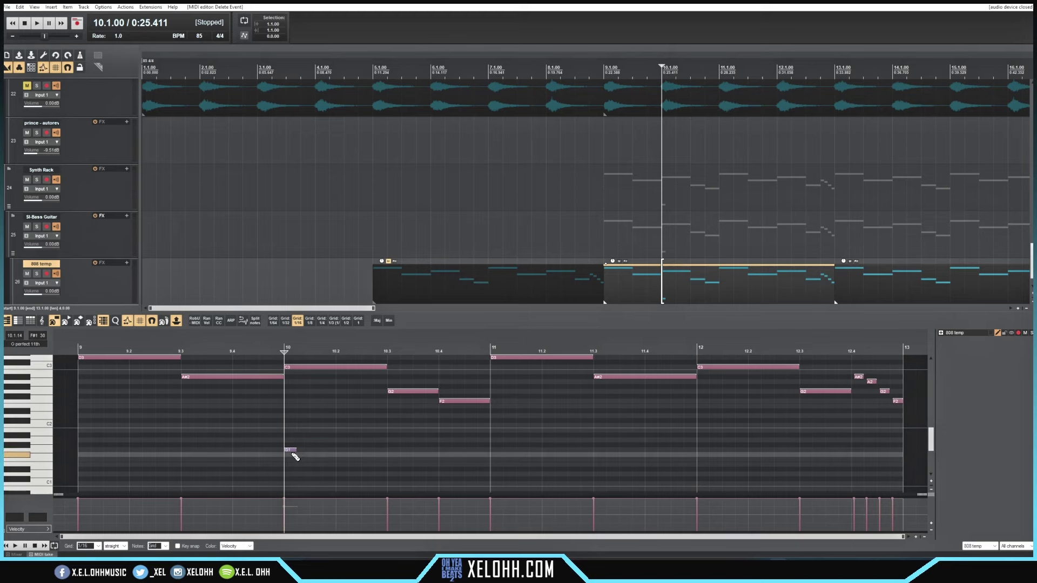
double_click(292, 450)
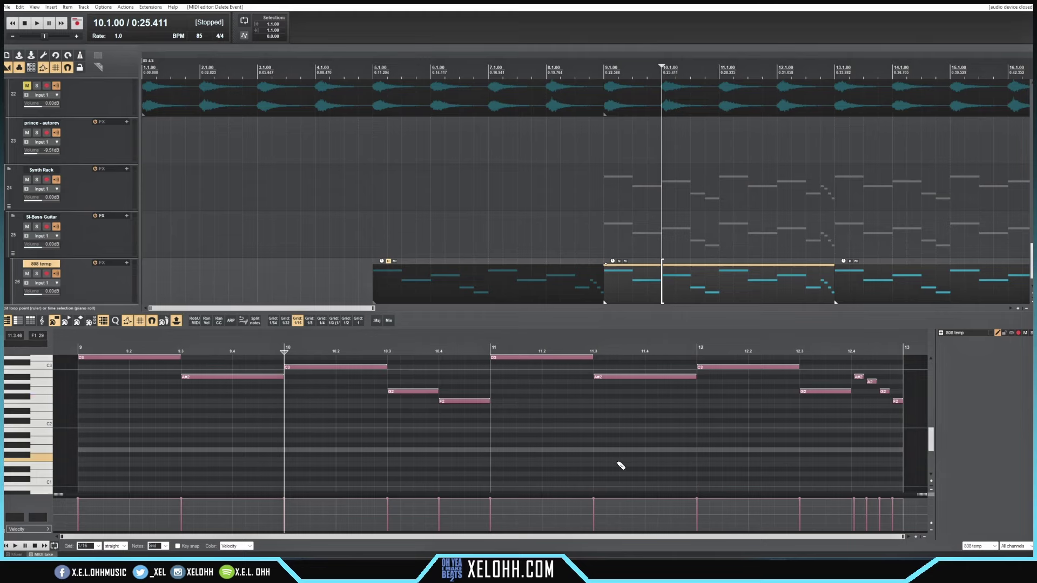
scroll(399, 205, down, 2)
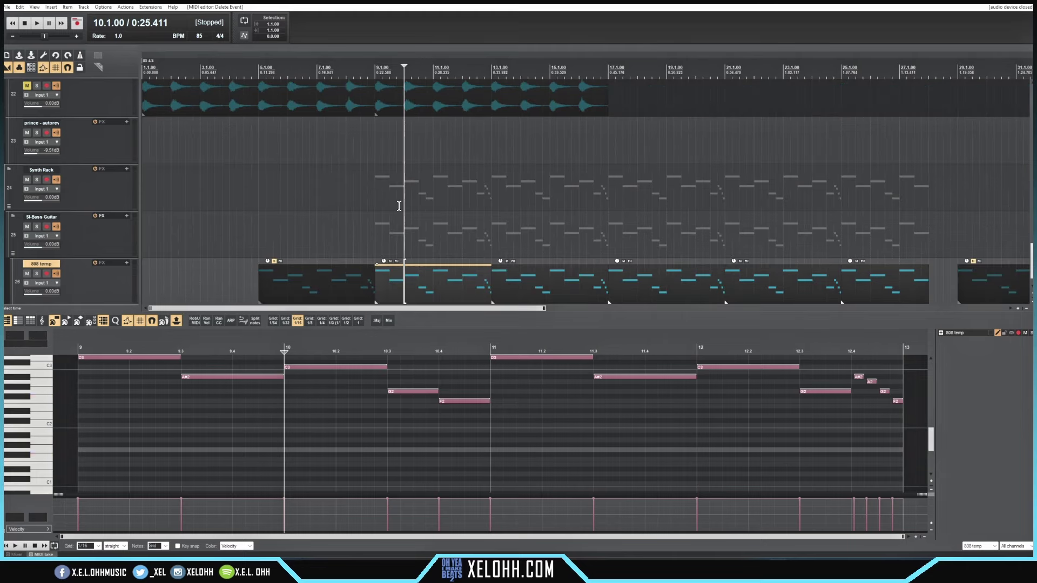
scroll(399, 205, down, 3)
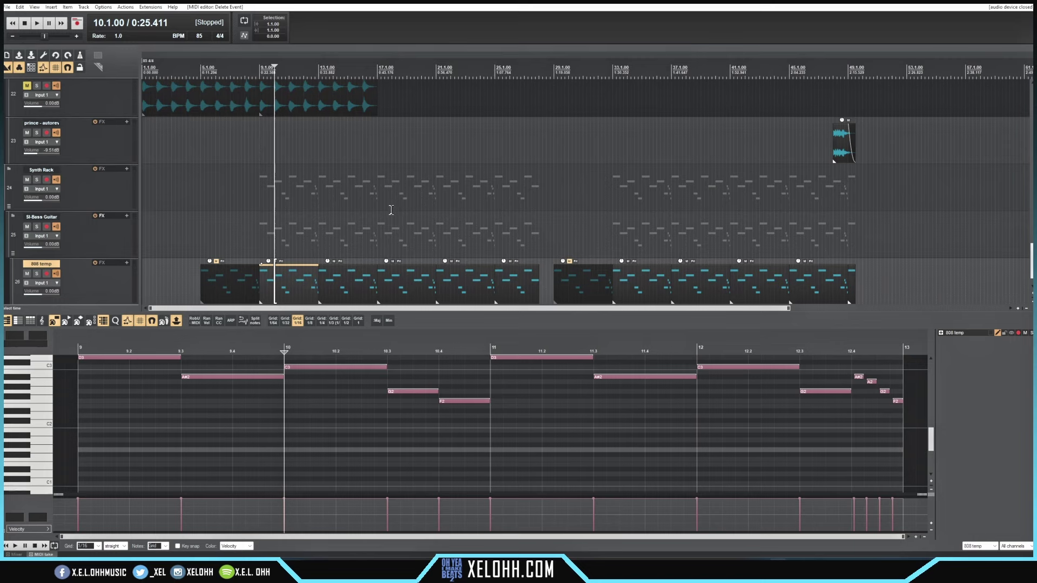